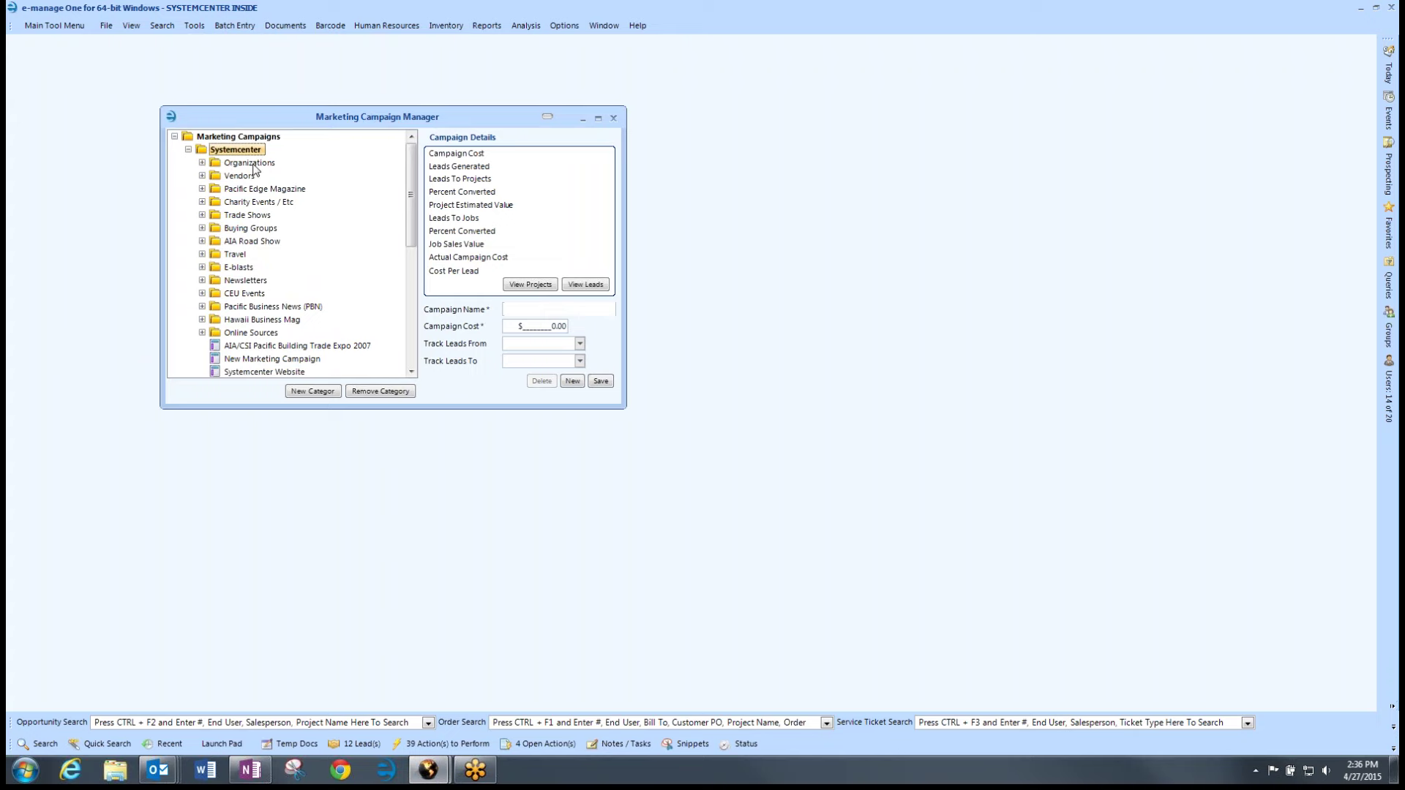
- Review the existing campaigns in the Vendors category and the rest of the Systemcenter campaign tree
{"action": "left_click", "coordinate": [202, 175]}
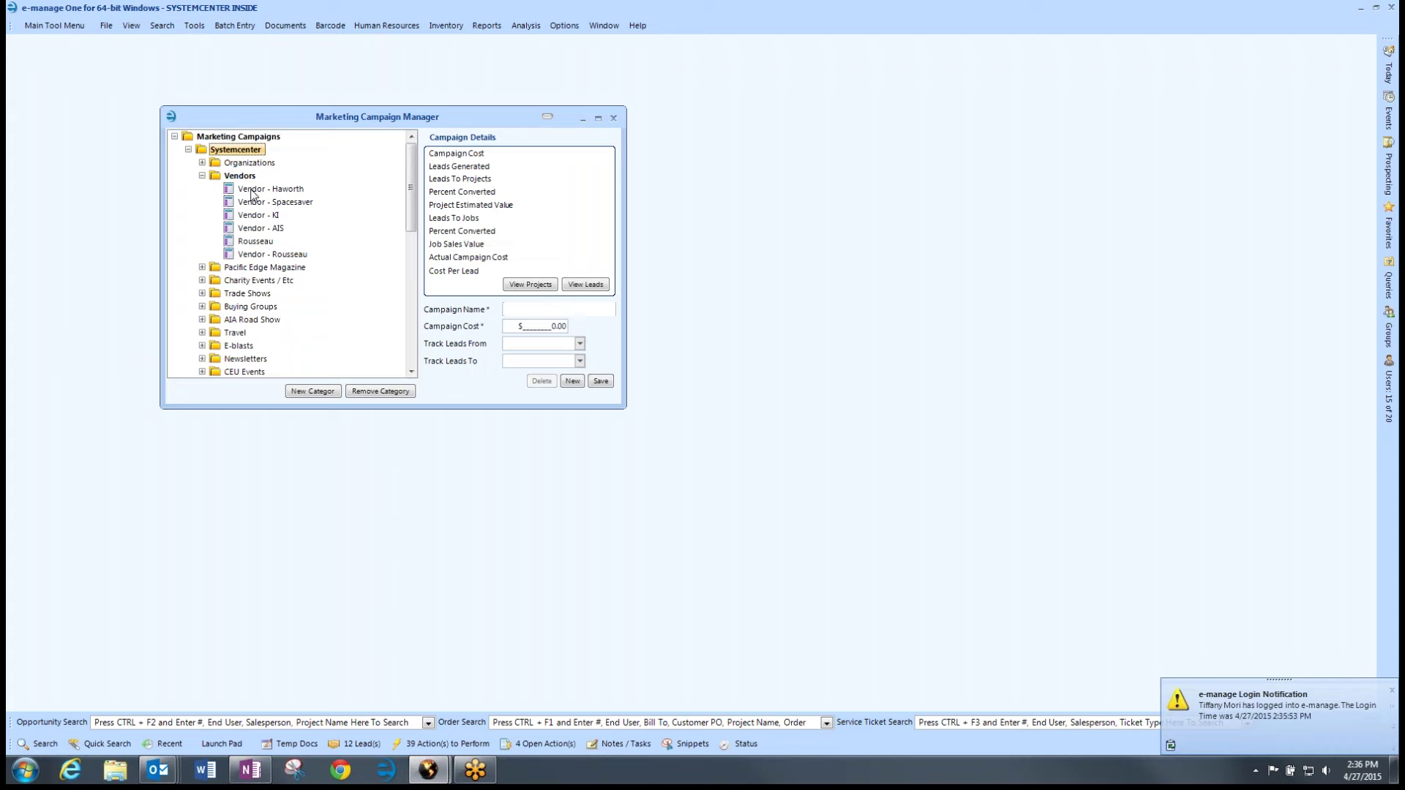
{"action": "left_click", "coordinate": [202, 176]}
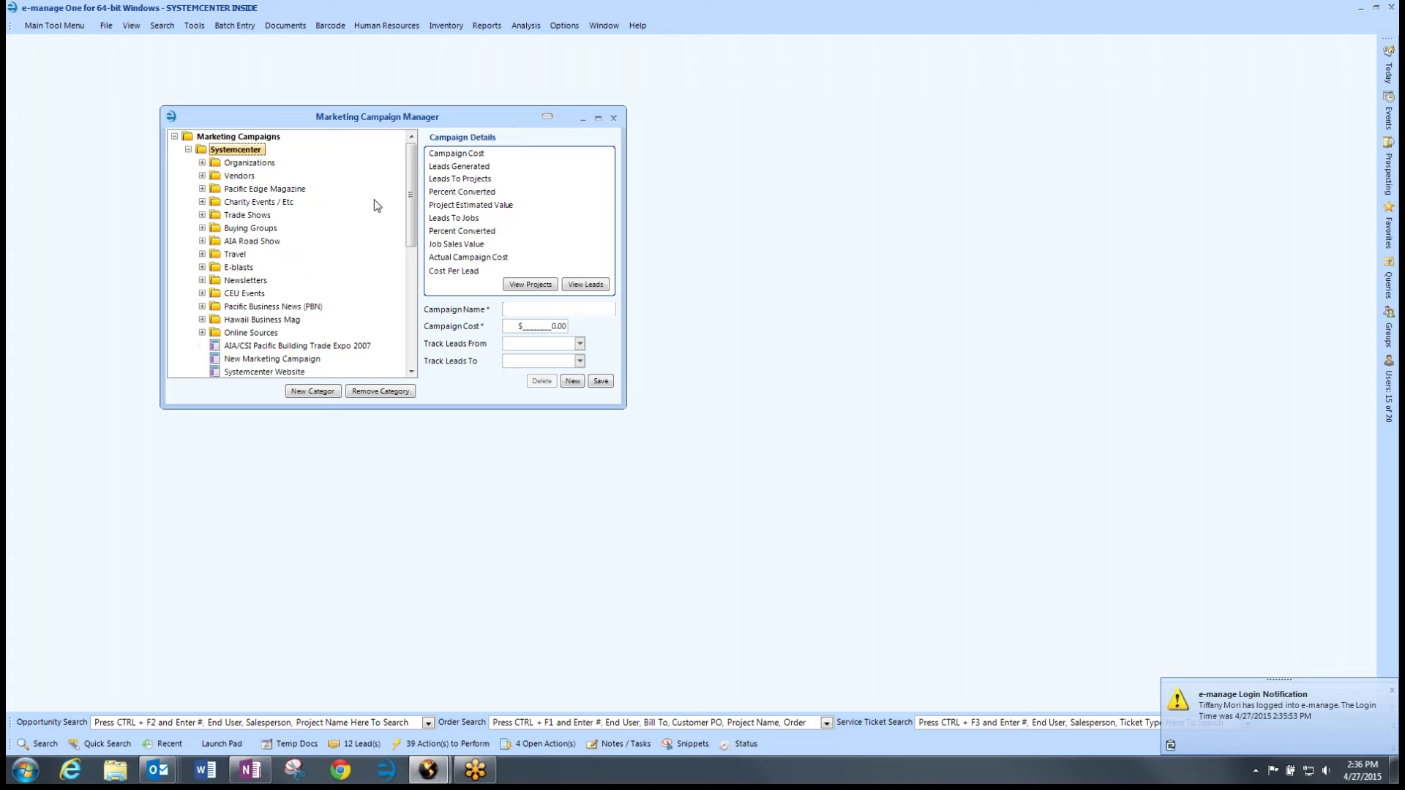
{"action": "scroll", "coordinate": [409, 208], "scroll_direction": "down", "scroll_amount": 2}
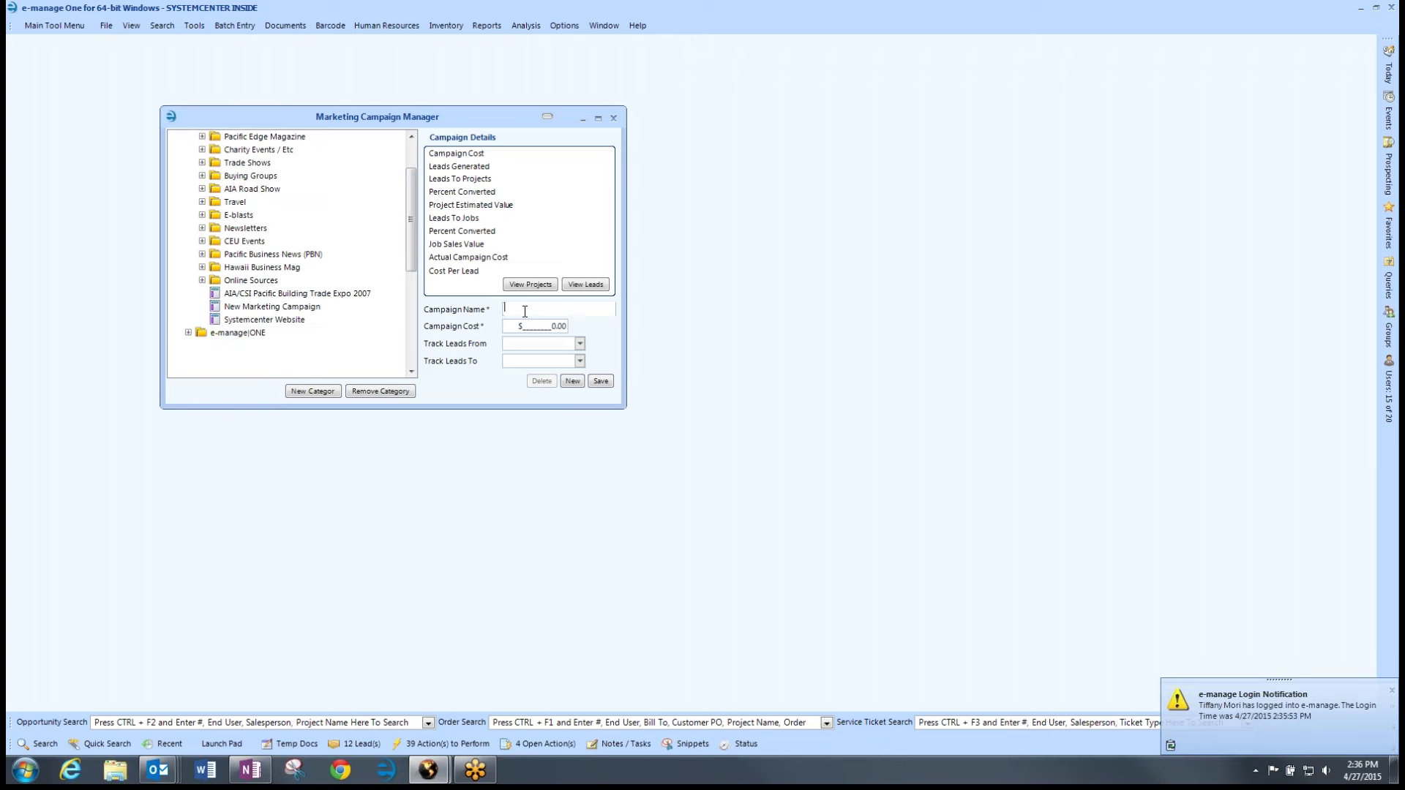
- Name the new marketing campaign "Friend & Family", correcting the misspelled first word with the spell-check suggestion
{"action": "type", "text": "Freinds & Family"}
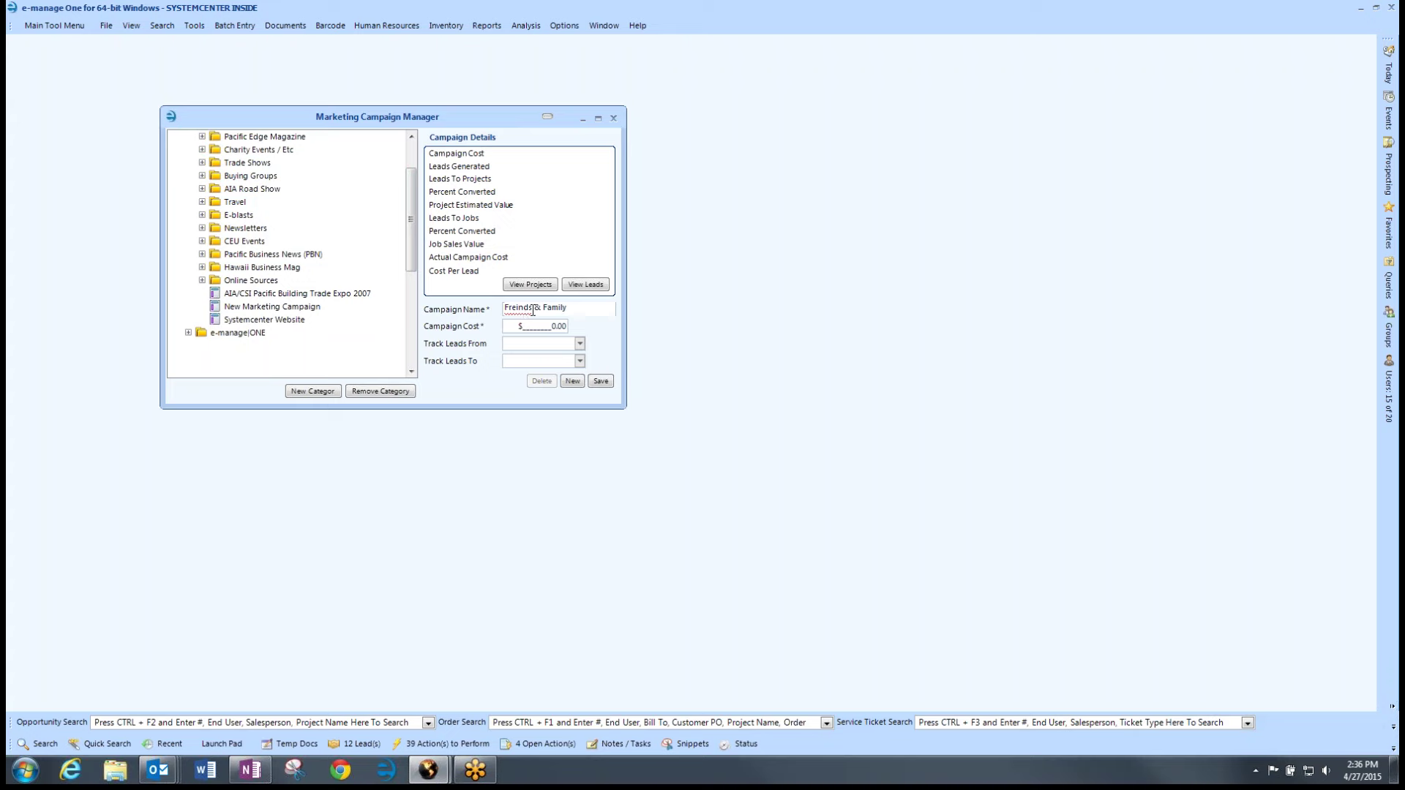
{"action": "right_click", "coordinate": [524, 308]}
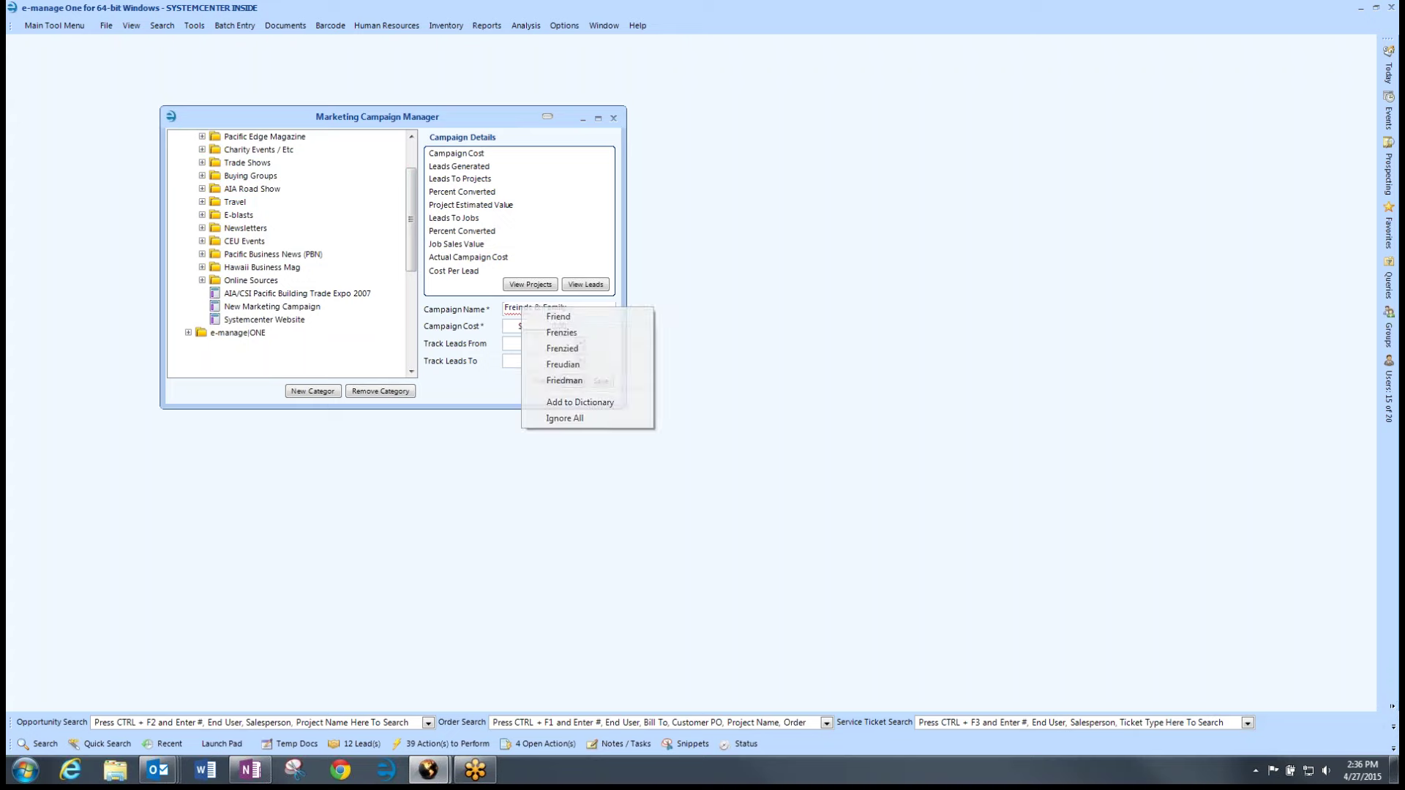
{"action": "left_click", "coordinate": [550, 316]}
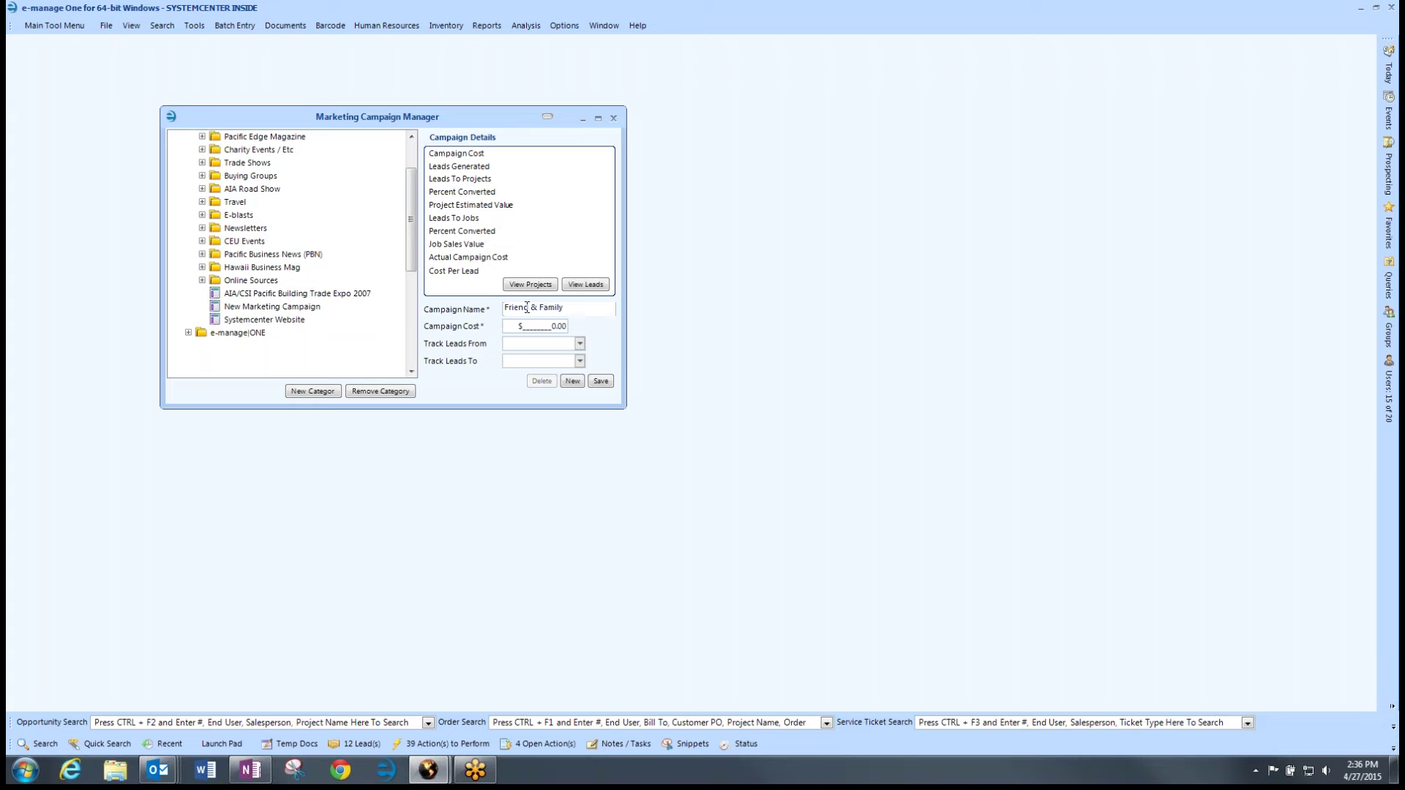
{"action": "left_click", "coordinate": [527, 307]}
- Save the Friend & Family campaign with leads tracked from 04/27/2015, and close the campaign manager after checking its details
{"action": "left_click", "coordinate": [553, 327]}
{"action": "left_click", "coordinate": [581, 346]}
{"action": "left_click", "coordinate": [482, 439]}
{"action": "left_click", "coordinate": [607, 386]}
{"action": "left_click", "coordinate": [217, 335]}
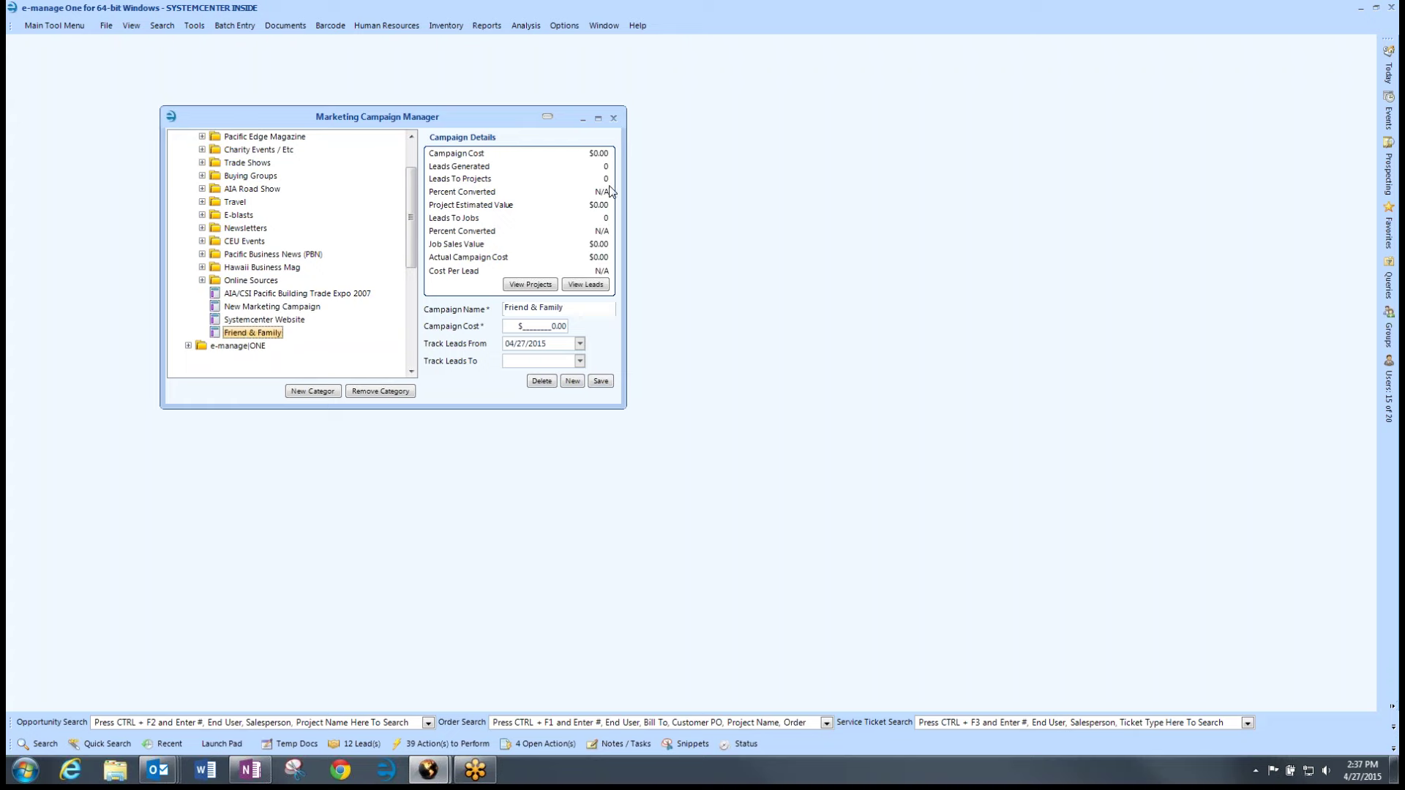
{"action": "left_click", "coordinate": [613, 120]}
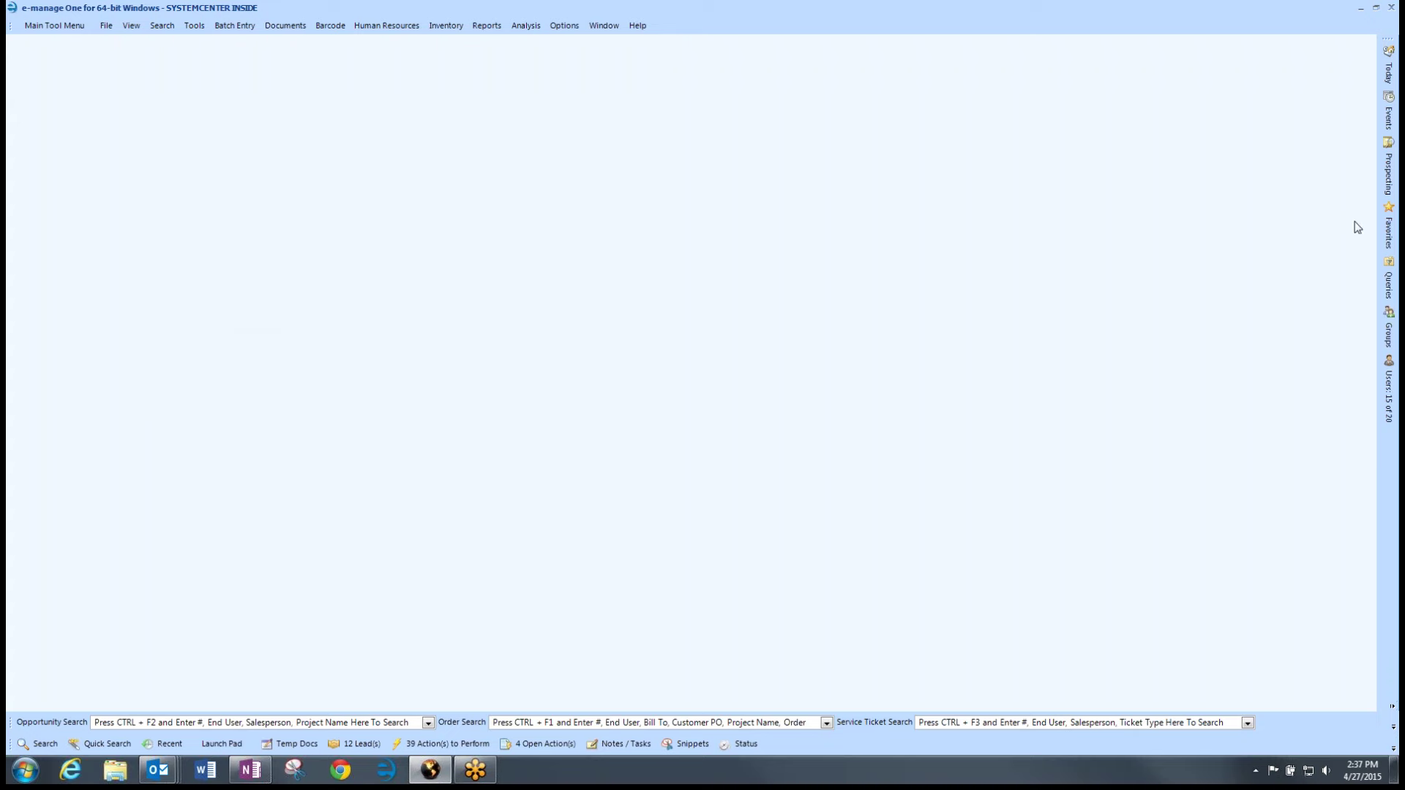
- Search the Google Place Finder for "Star of honolulu" with no place restriction
{"action": "left_click", "coordinate": [1389, 185]}
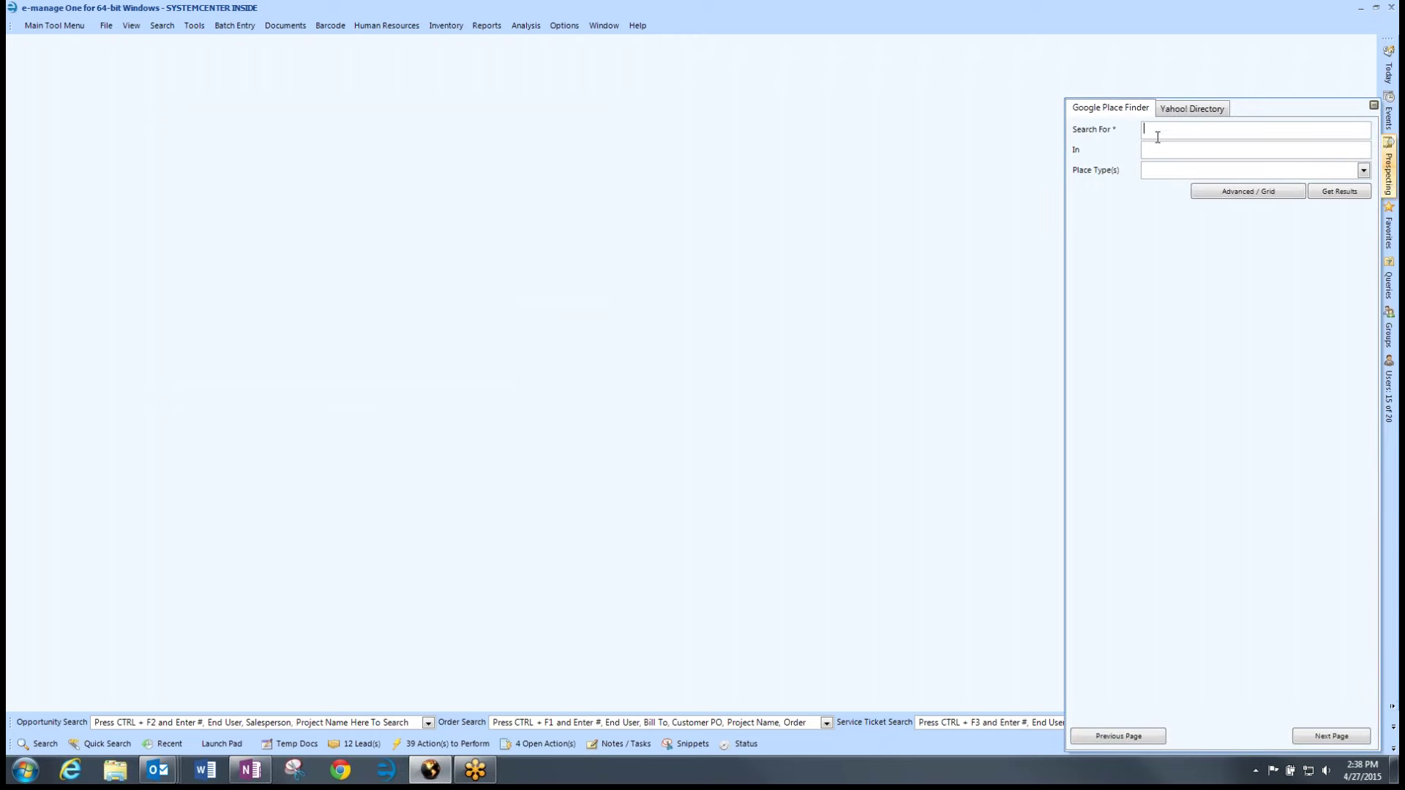
{"action": "type", "text": "Star"}
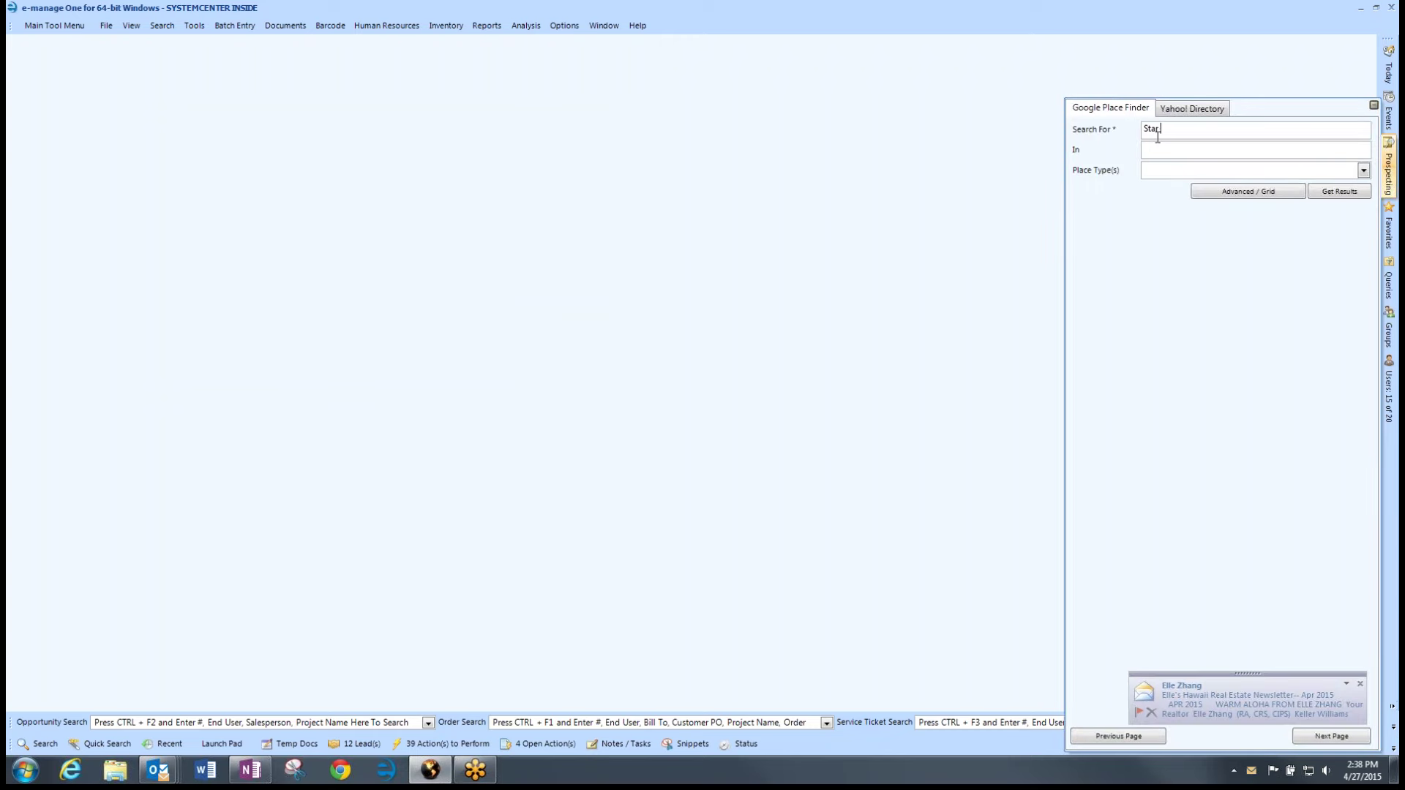
{"action": "type", "text": " of honolulu"}
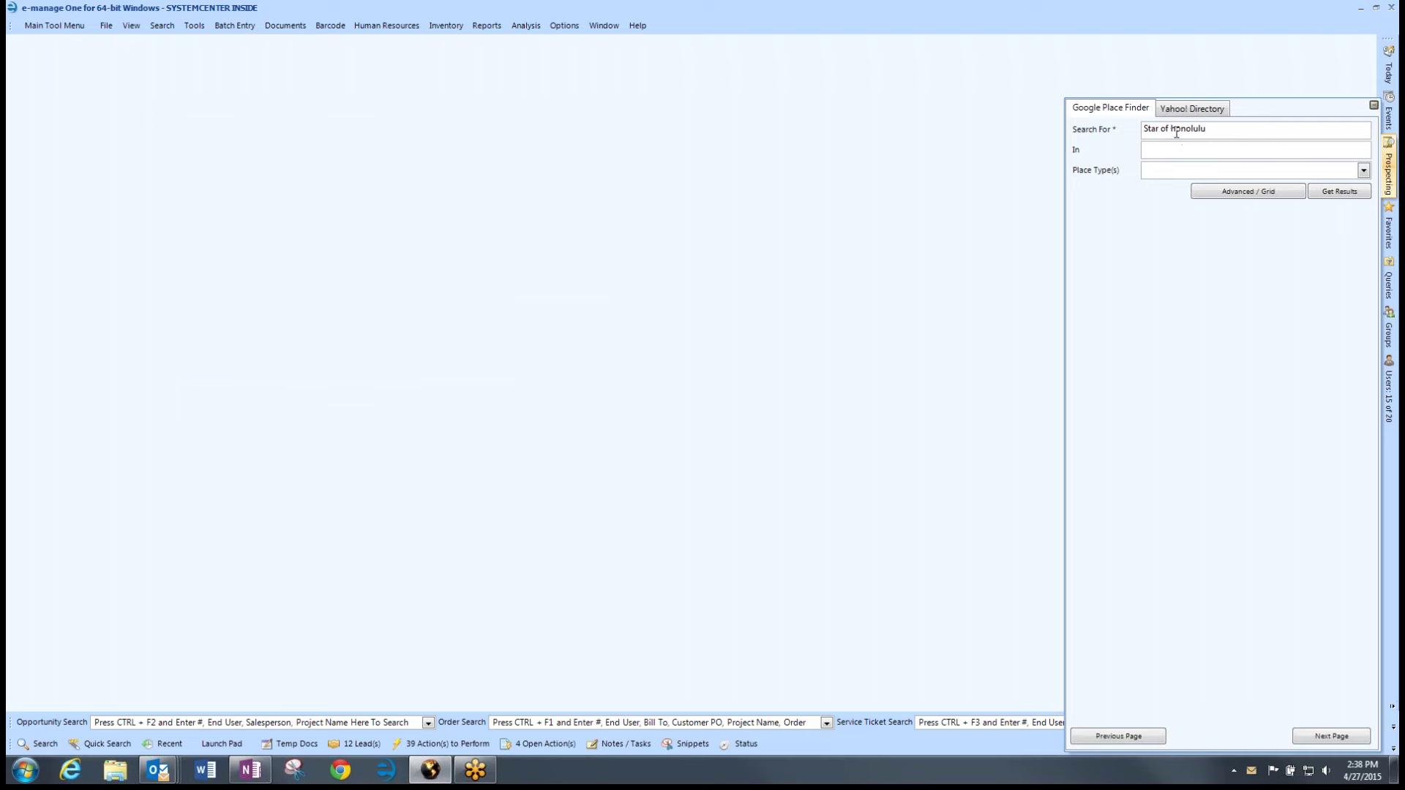
{"action": "left_click", "coordinate": [1165, 150]}
{"action": "left_click", "coordinate": [1231, 150]}
{"action": "left_click", "coordinate": [1340, 191]}
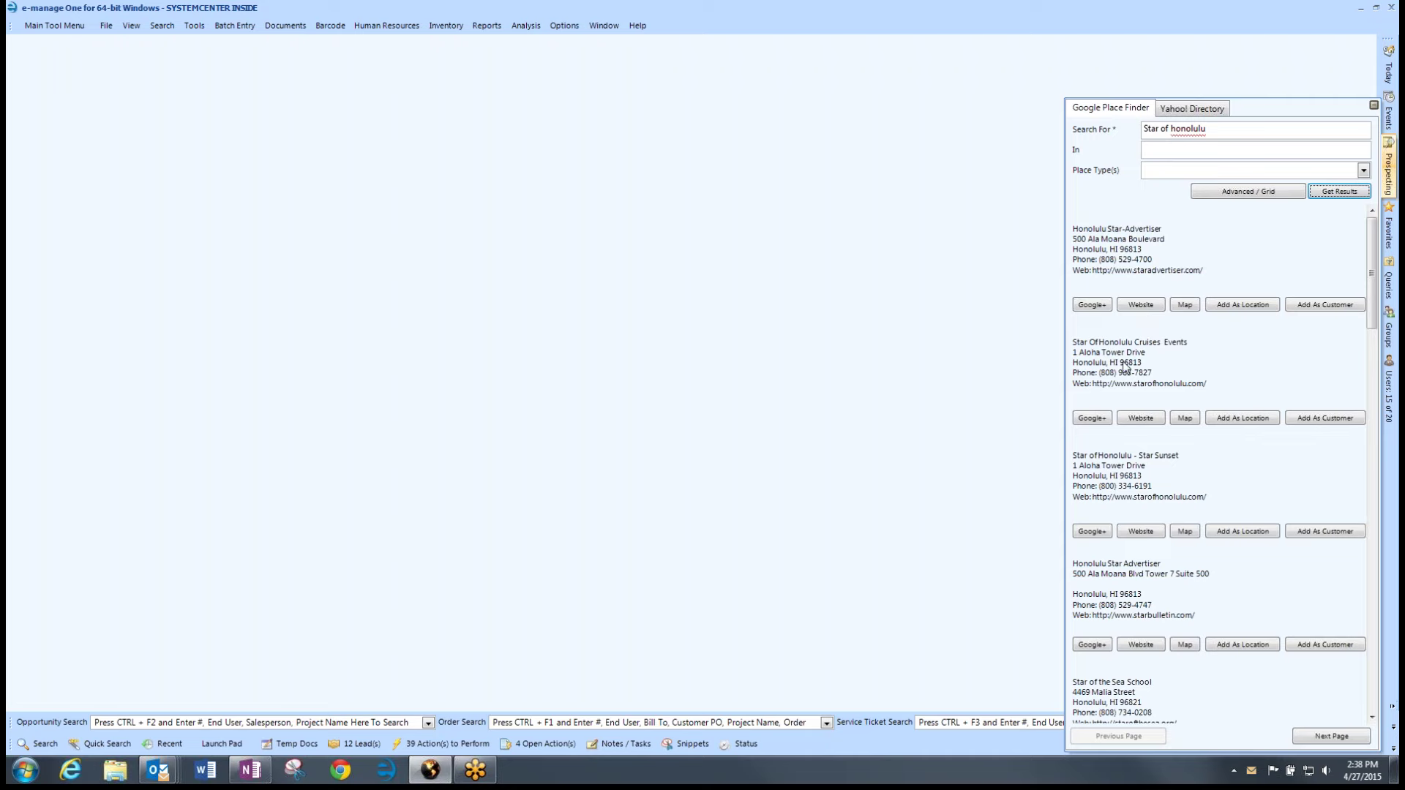
- Add Star Of Honolulu Cruises & Events as a customer with corp division The Systemcenter, Inc. and company type General Business
{"action": "left_click", "coordinate": [1327, 417]}
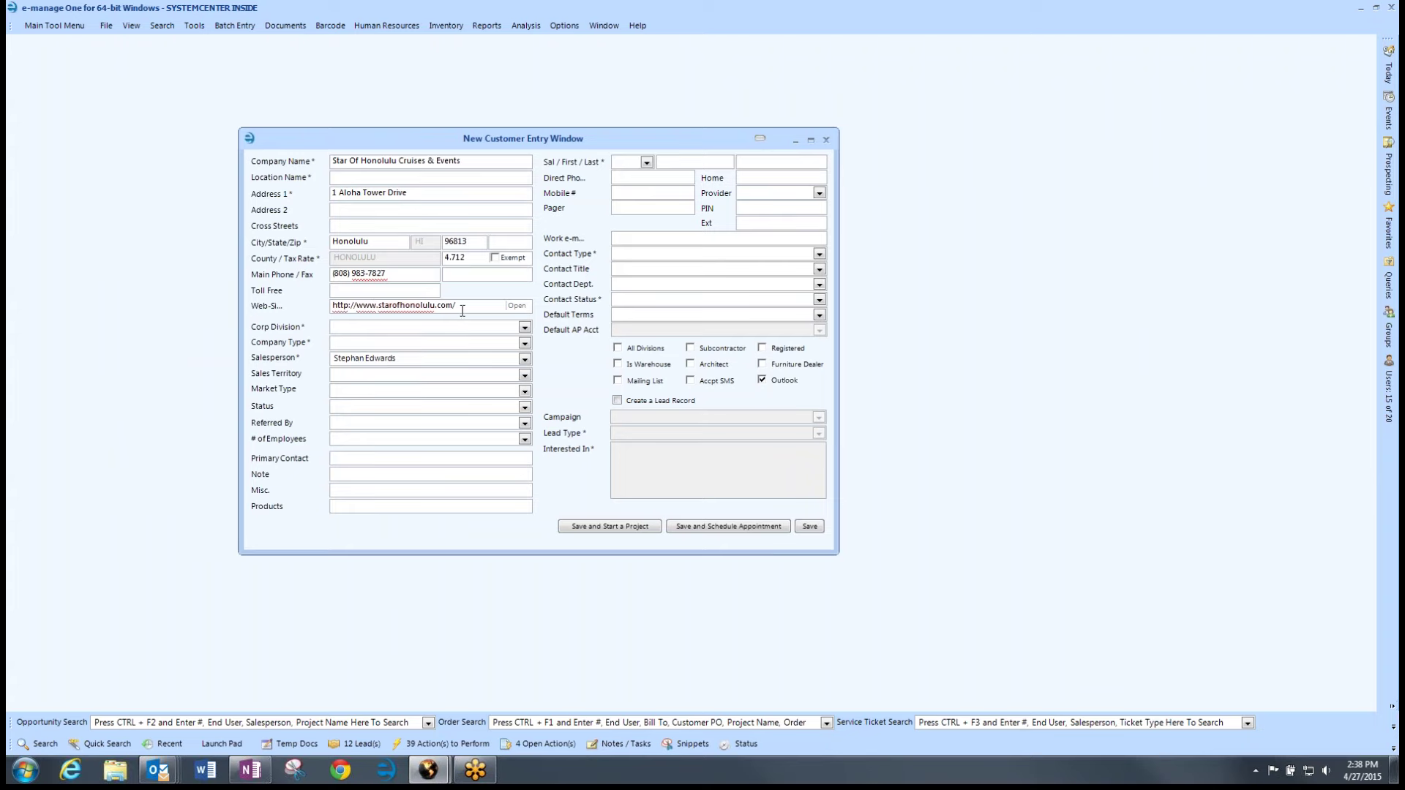
{"action": "left_click", "coordinate": [524, 327]}
{"action": "left_click", "coordinate": [413, 340]}
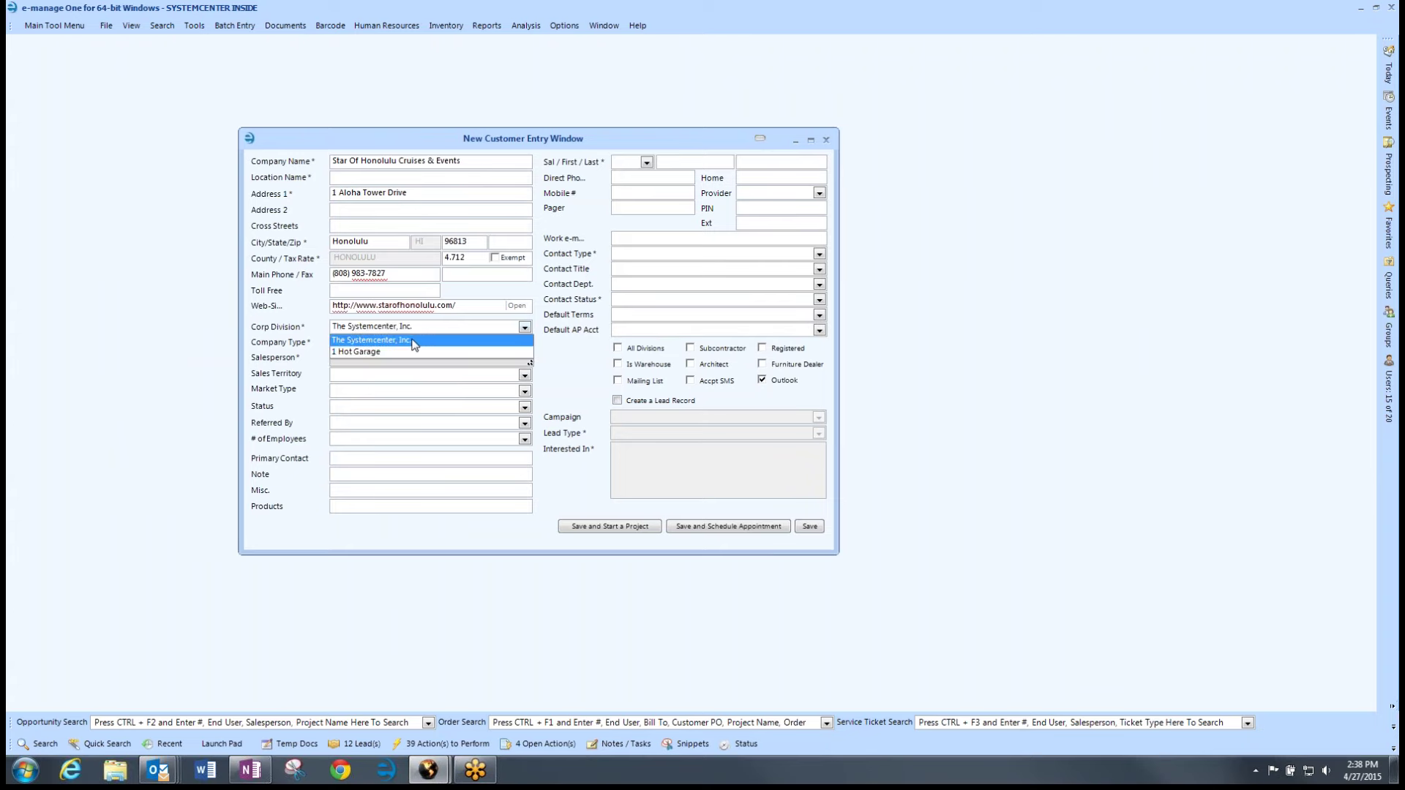
{"action": "left_click", "coordinate": [525, 343]}
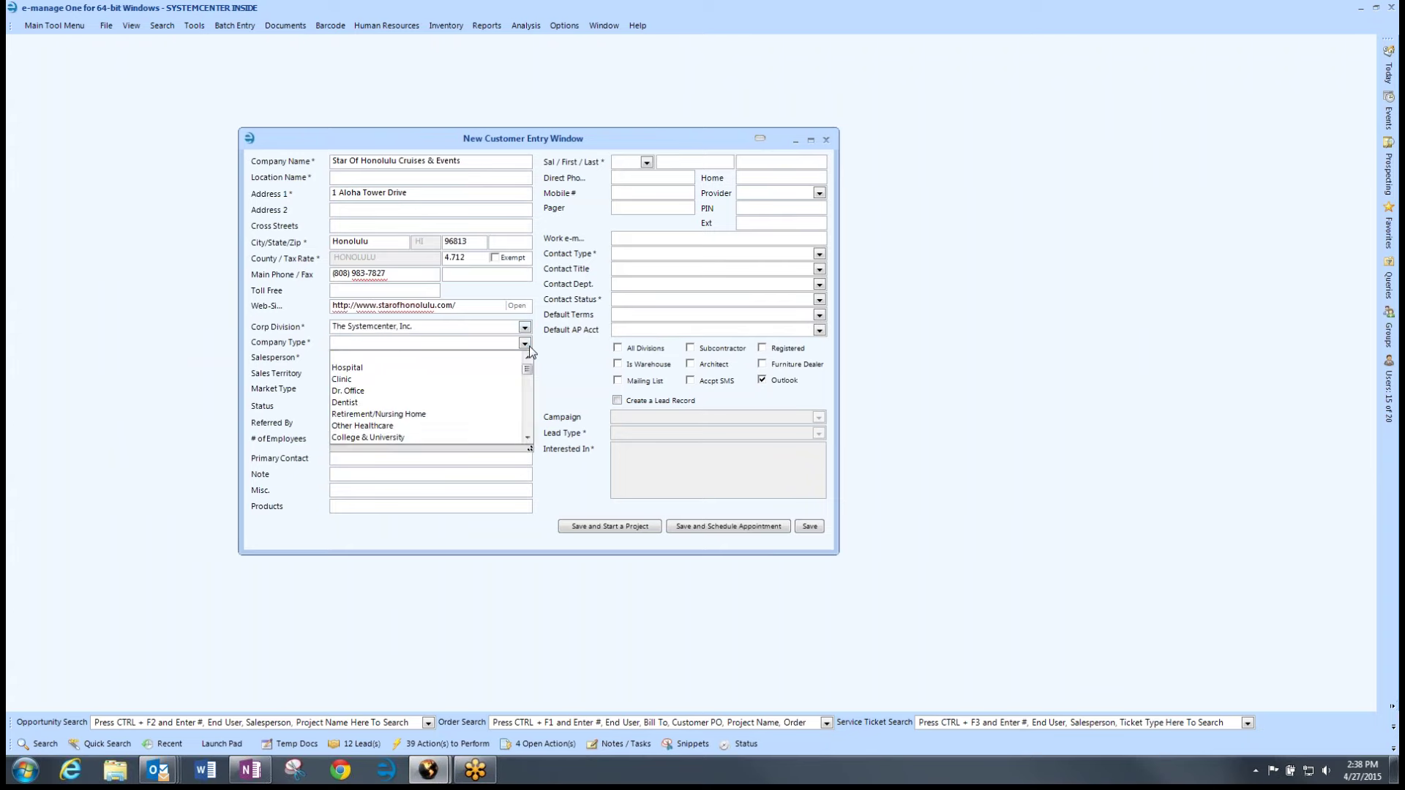
{"action": "scroll", "coordinate": [401, 420], "scroll_direction": "down", "scroll_amount": 2}
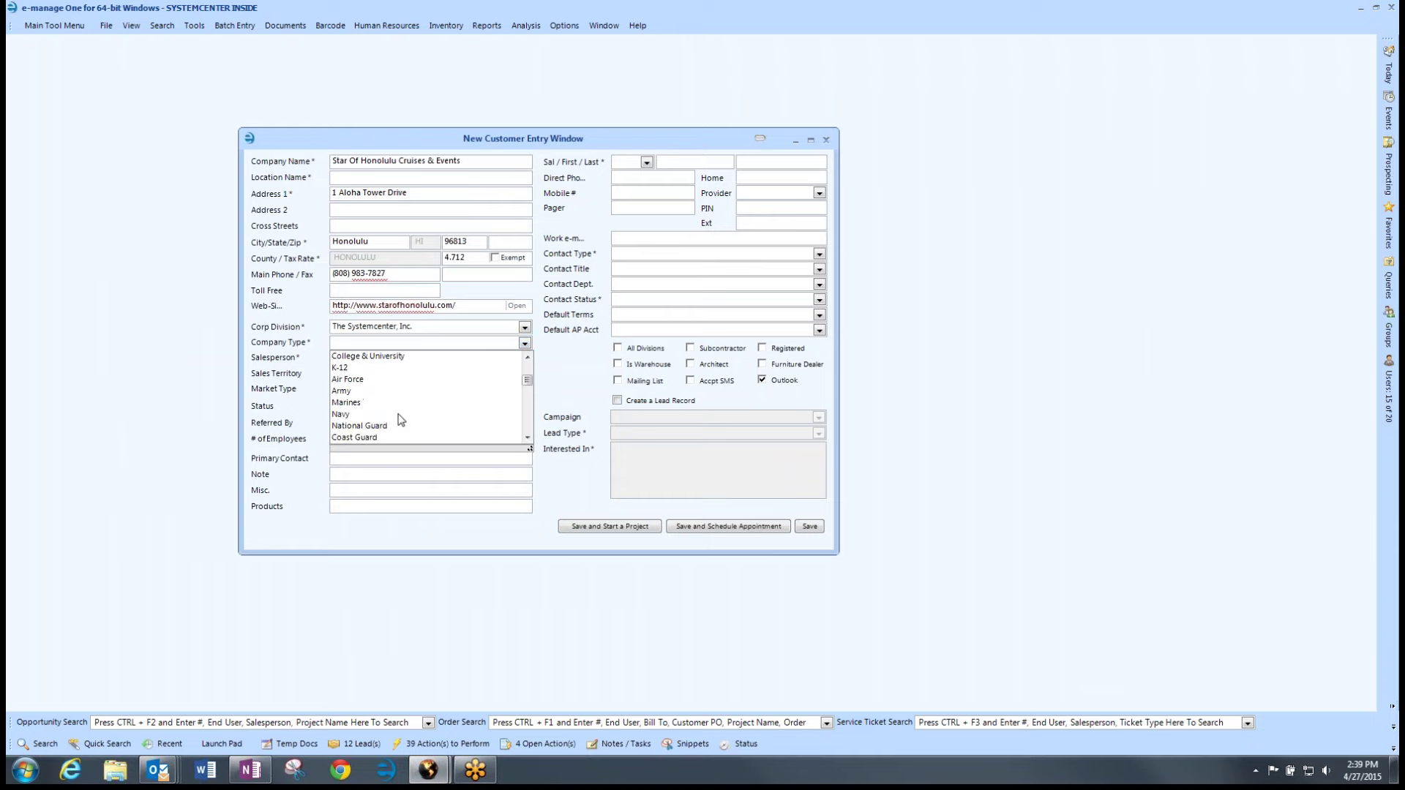
{"action": "scroll", "coordinate": [401, 419], "scroll_direction": "down", "scroll_amount": 5}
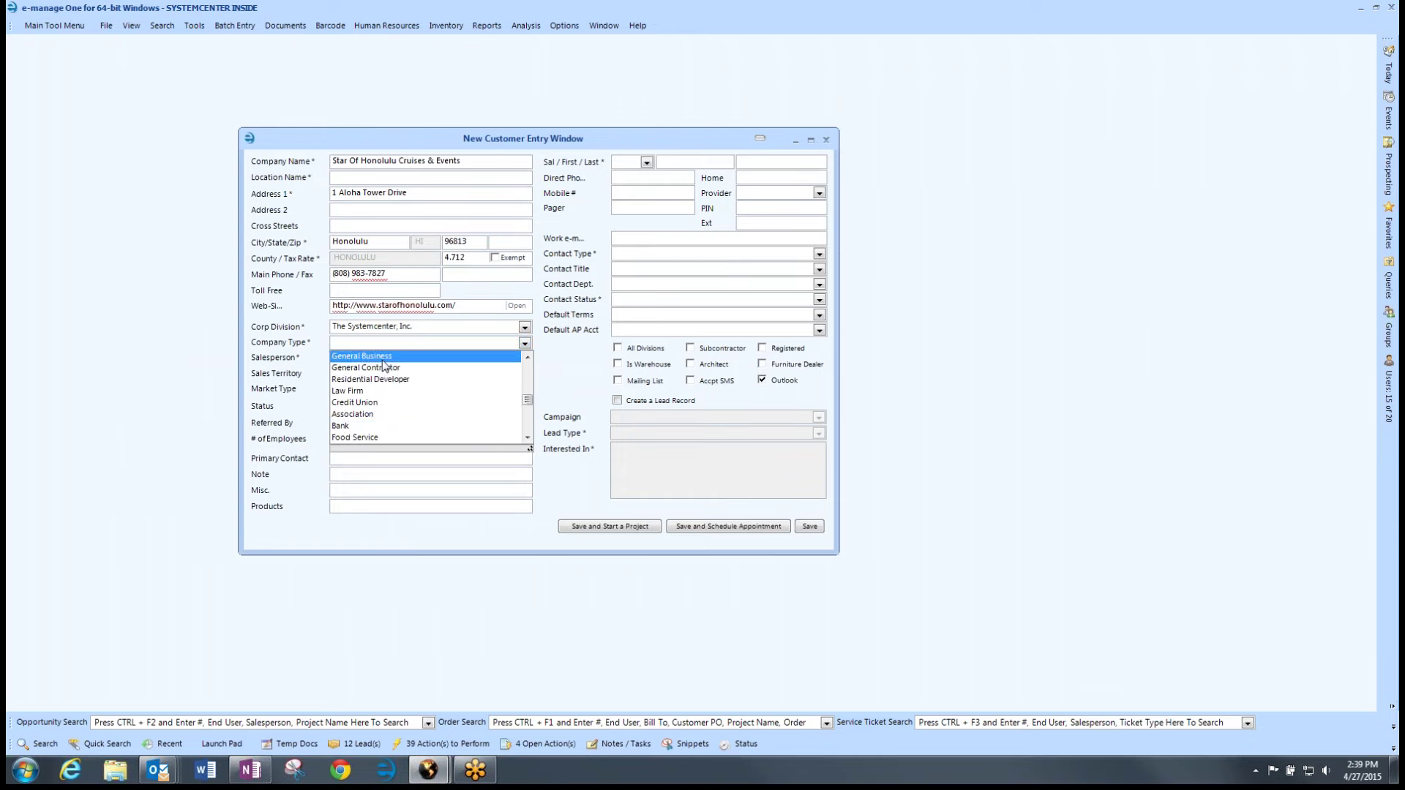
{"action": "left_click", "coordinate": [382, 358]}
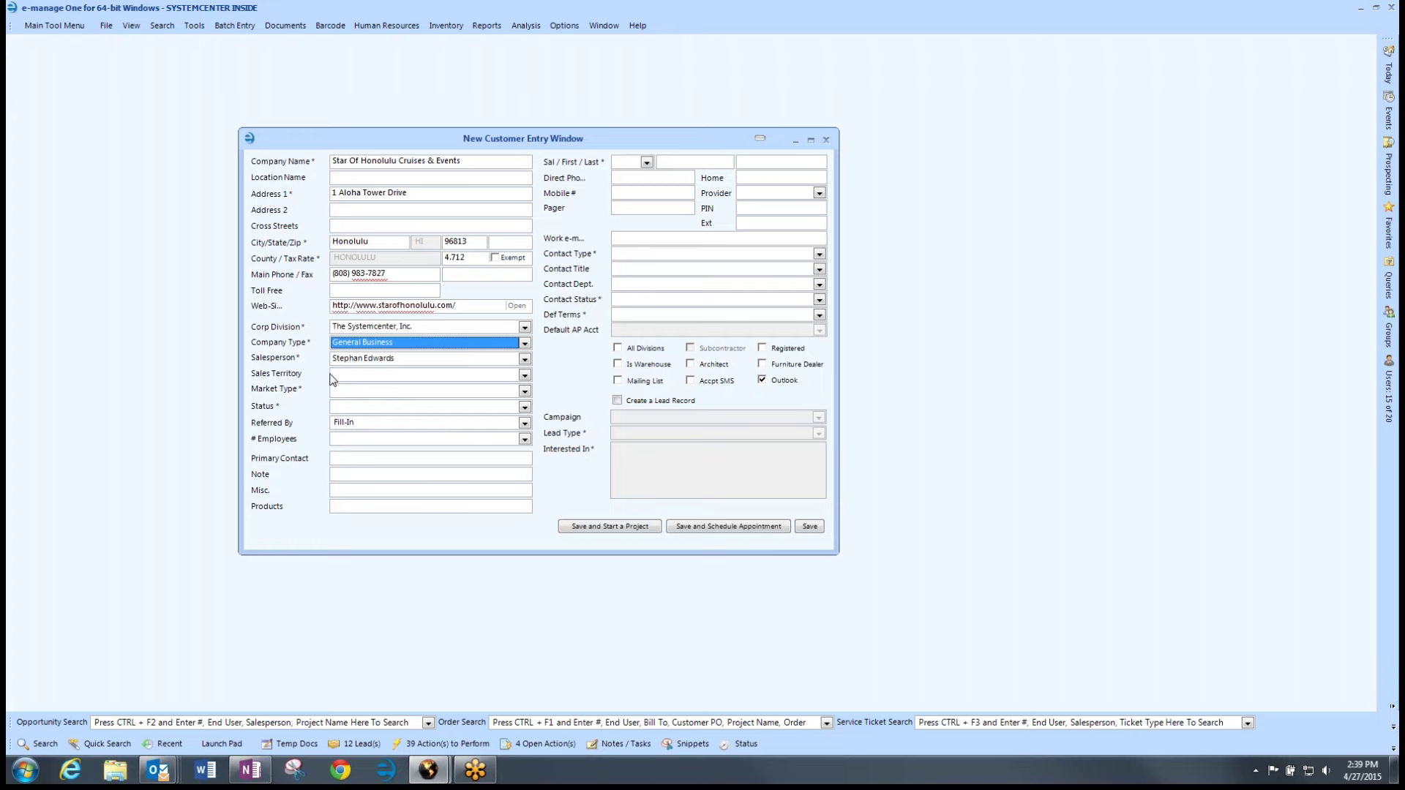
- Set the new customer's market type to Business and its status to Active
{"action": "left_click", "coordinate": [395, 393]}
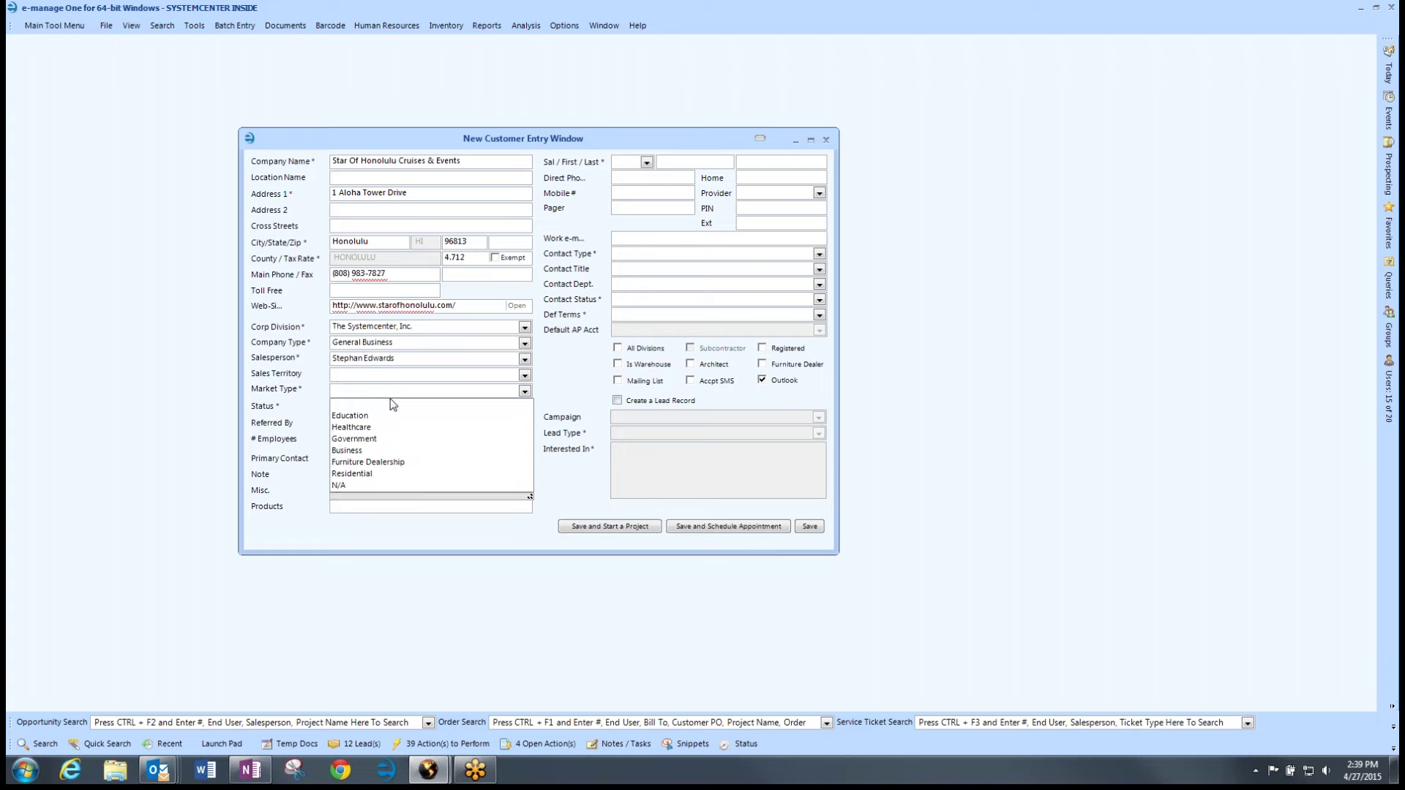
{"action": "left_click", "coordinate": [379, 450]}
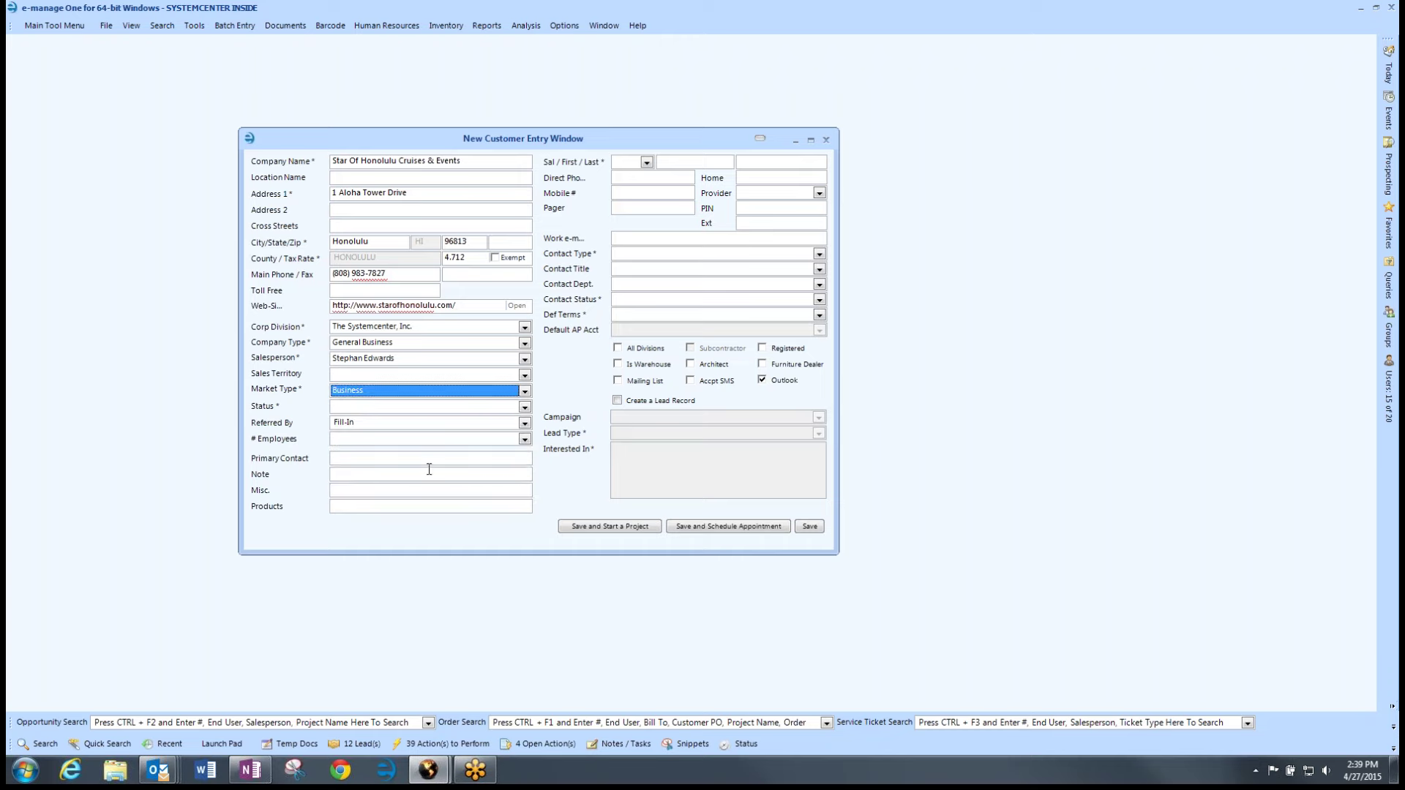
{"action": "left_click", "coordinate": [372, 408]}
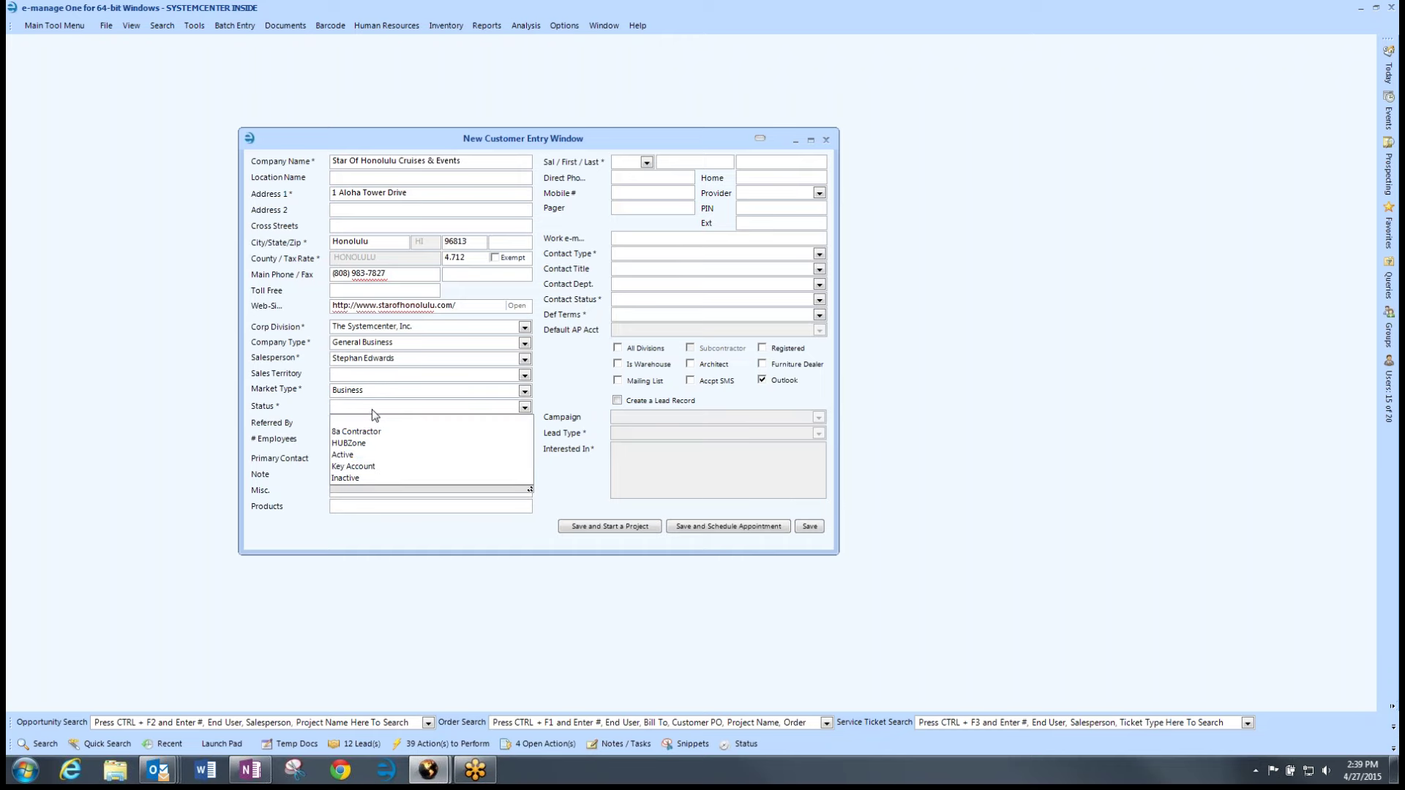
{"action": "left_click", "coordinate": [361, 457]}
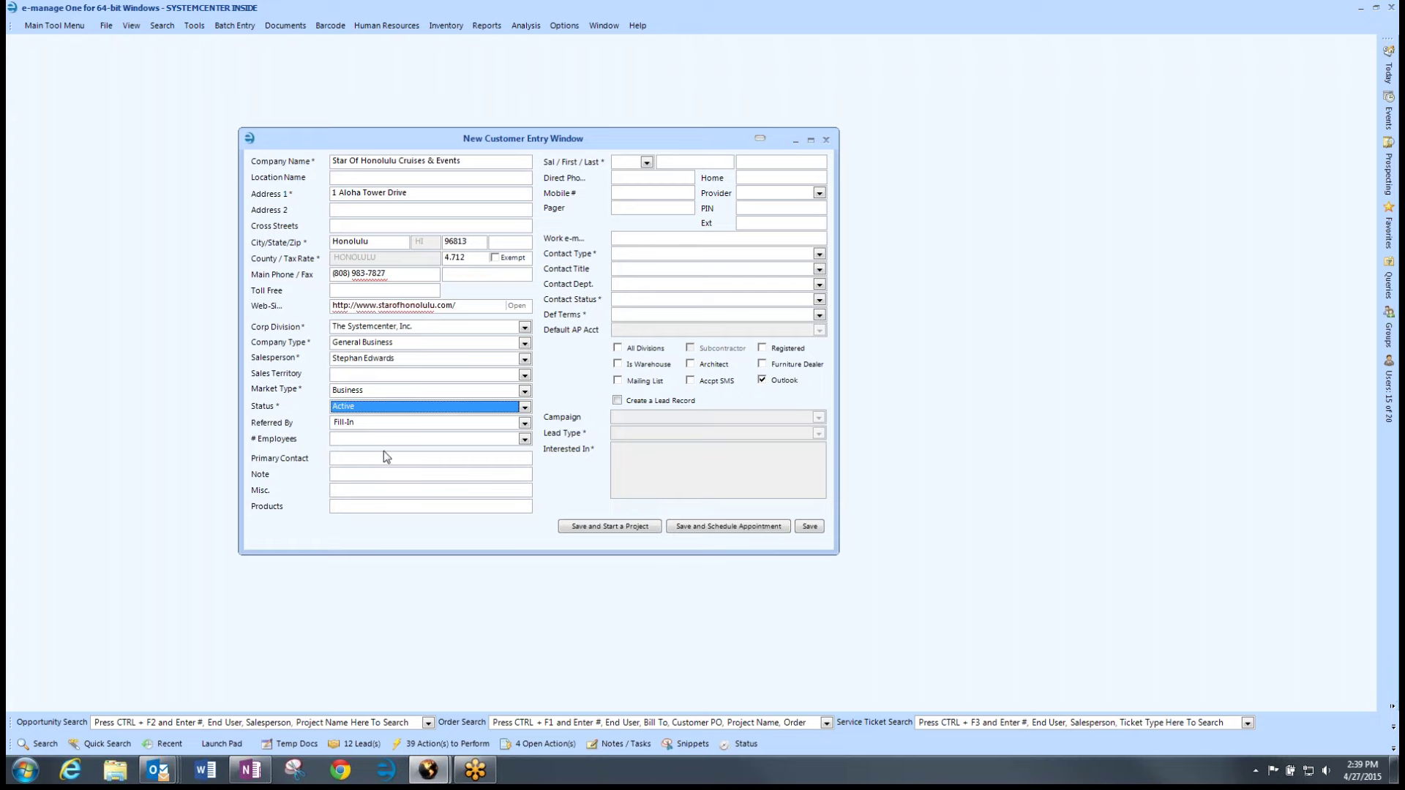
- Enter the contact's salutation as Mr. and fill in the contact's first and last name
{"action": "left_click", "coordinate": [647, 161]}
{"action": "left_click", "coordinate": [630, 189]}
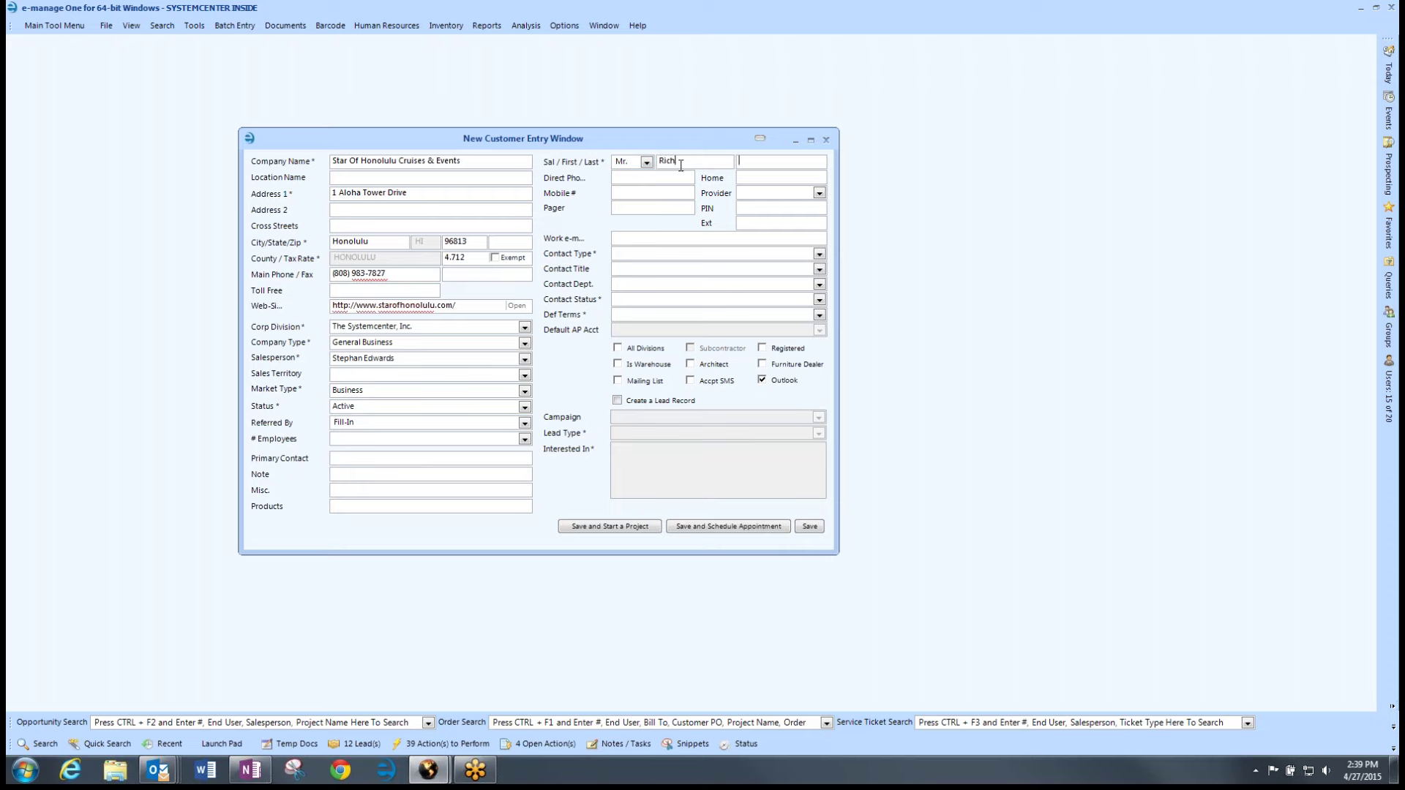
{"action": "type", "text": "Davison"}
{"action": "left_click_drag", "start_coordinate": [612, 145], "coordinate": [623, 127]}
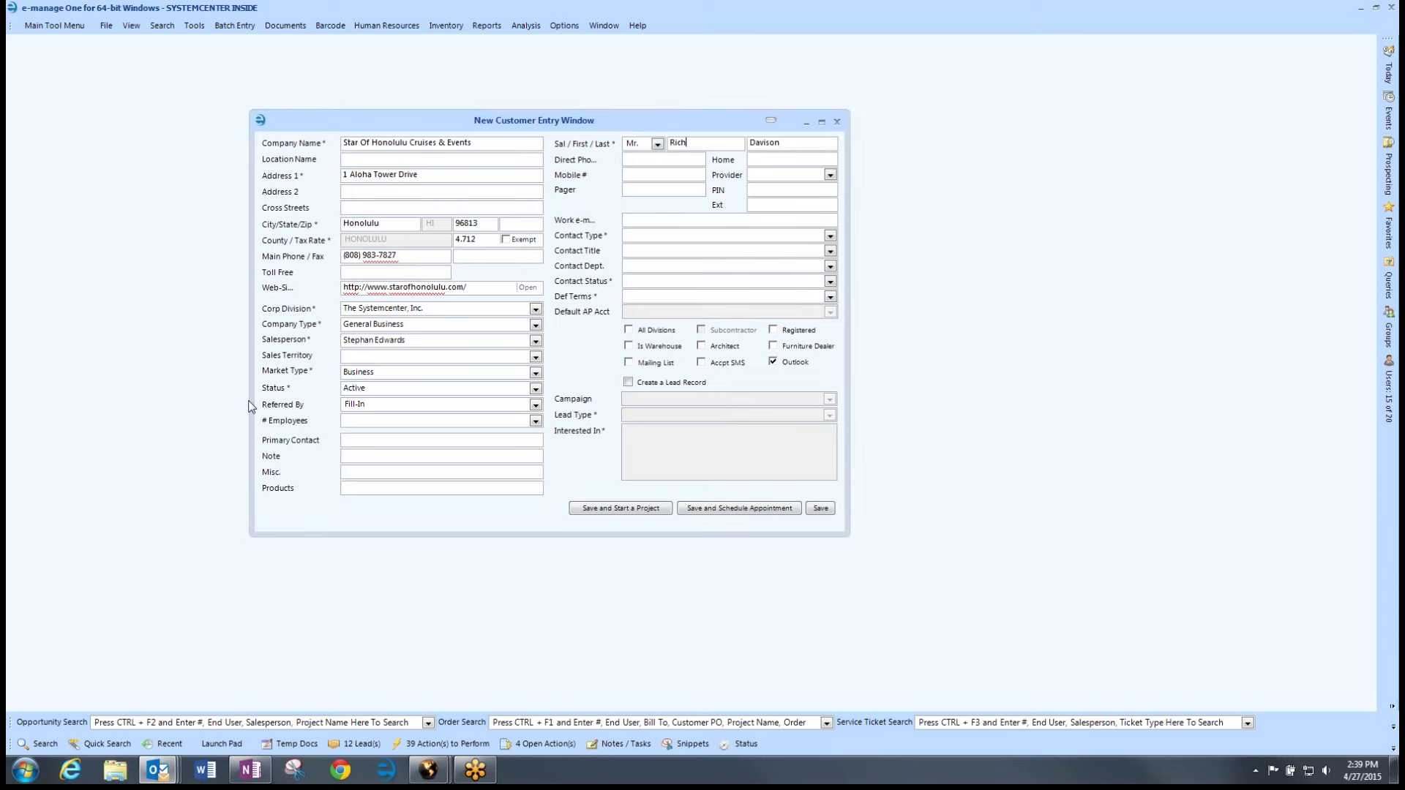
- Paste the contact's work e-mail address and correct the entry to a valid format
{"action": "left_click", "coordinate": [644, 221]}
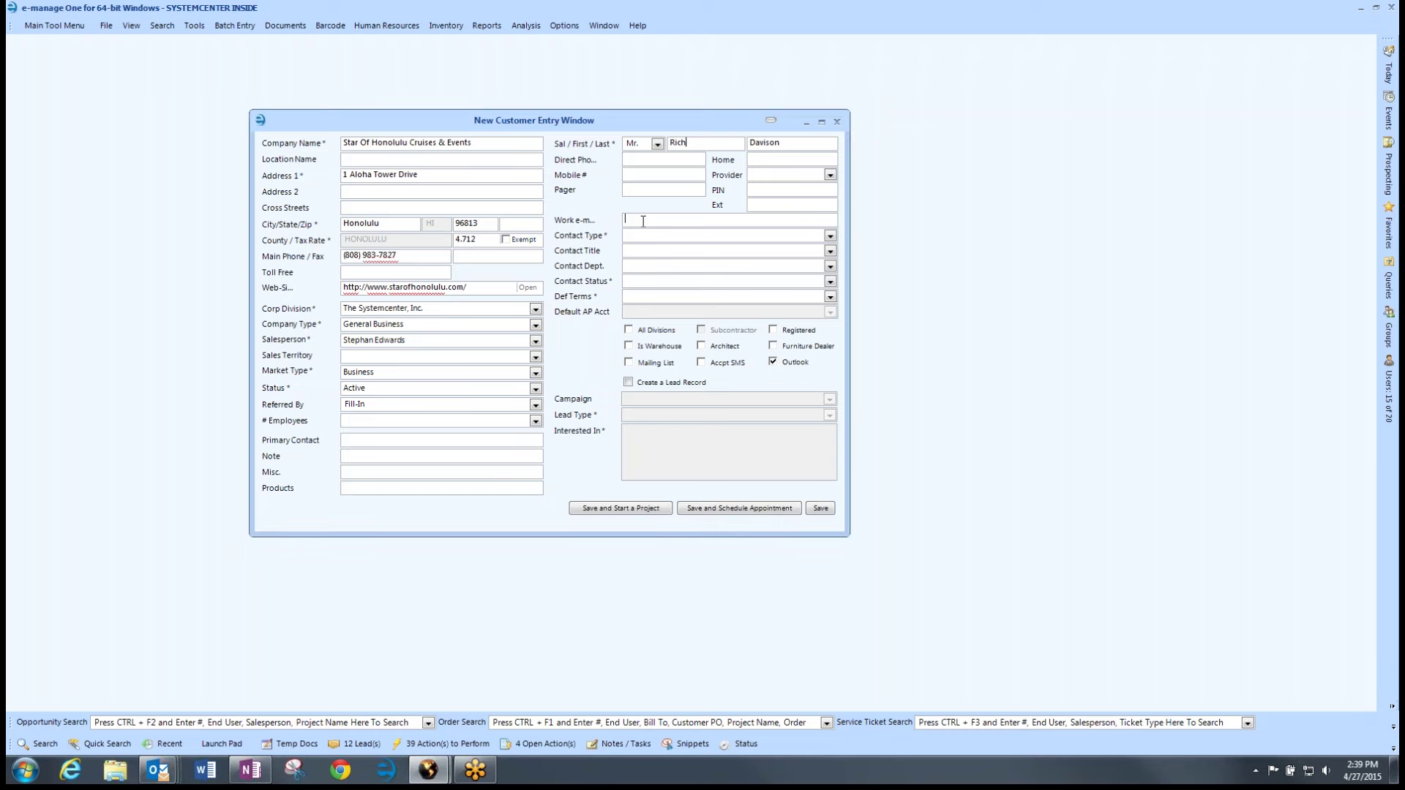
{"action": "key", "text": "ctrl+v"}
{"action": "left_click", "coordinate": [645, 232]}
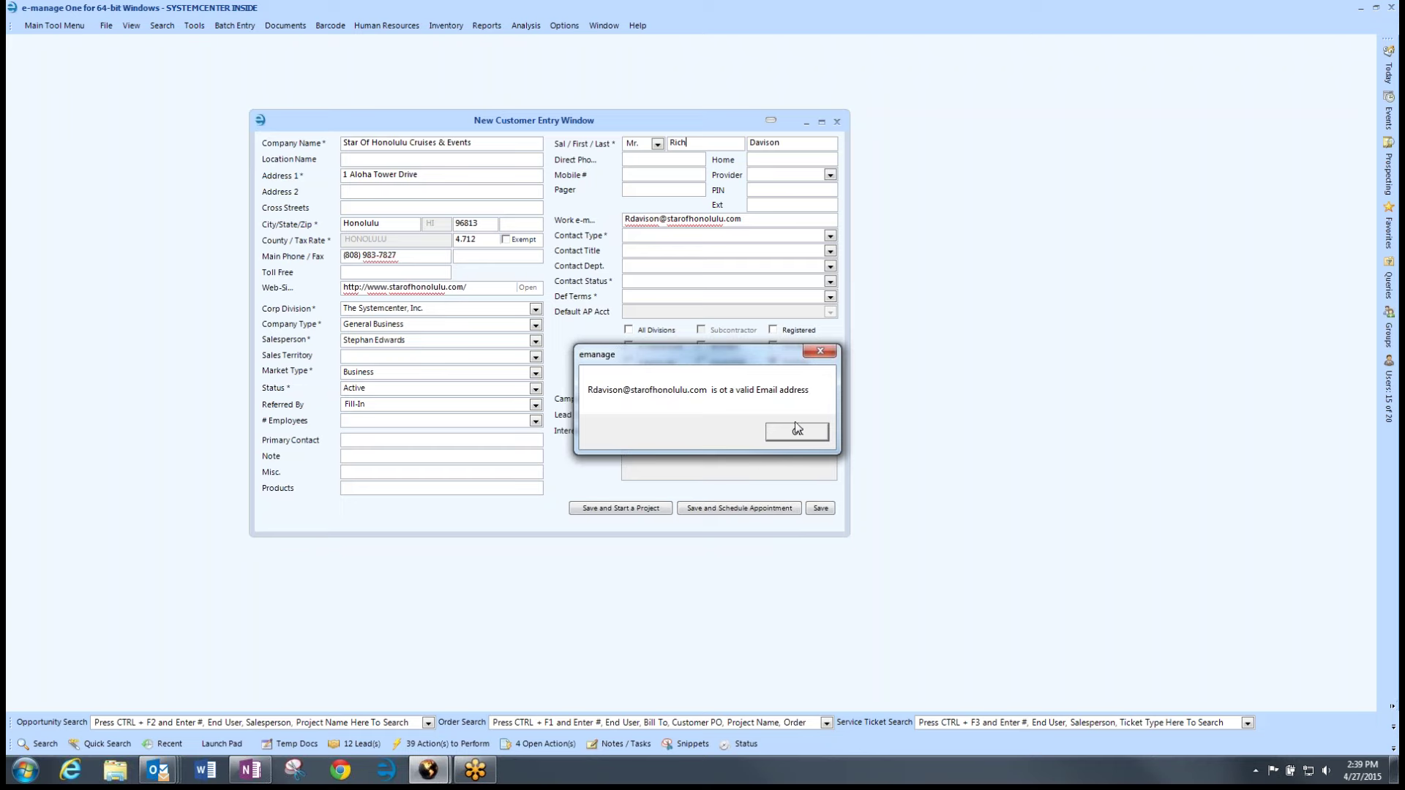
{"action": "left_click", "coordinate": [804, 436]}
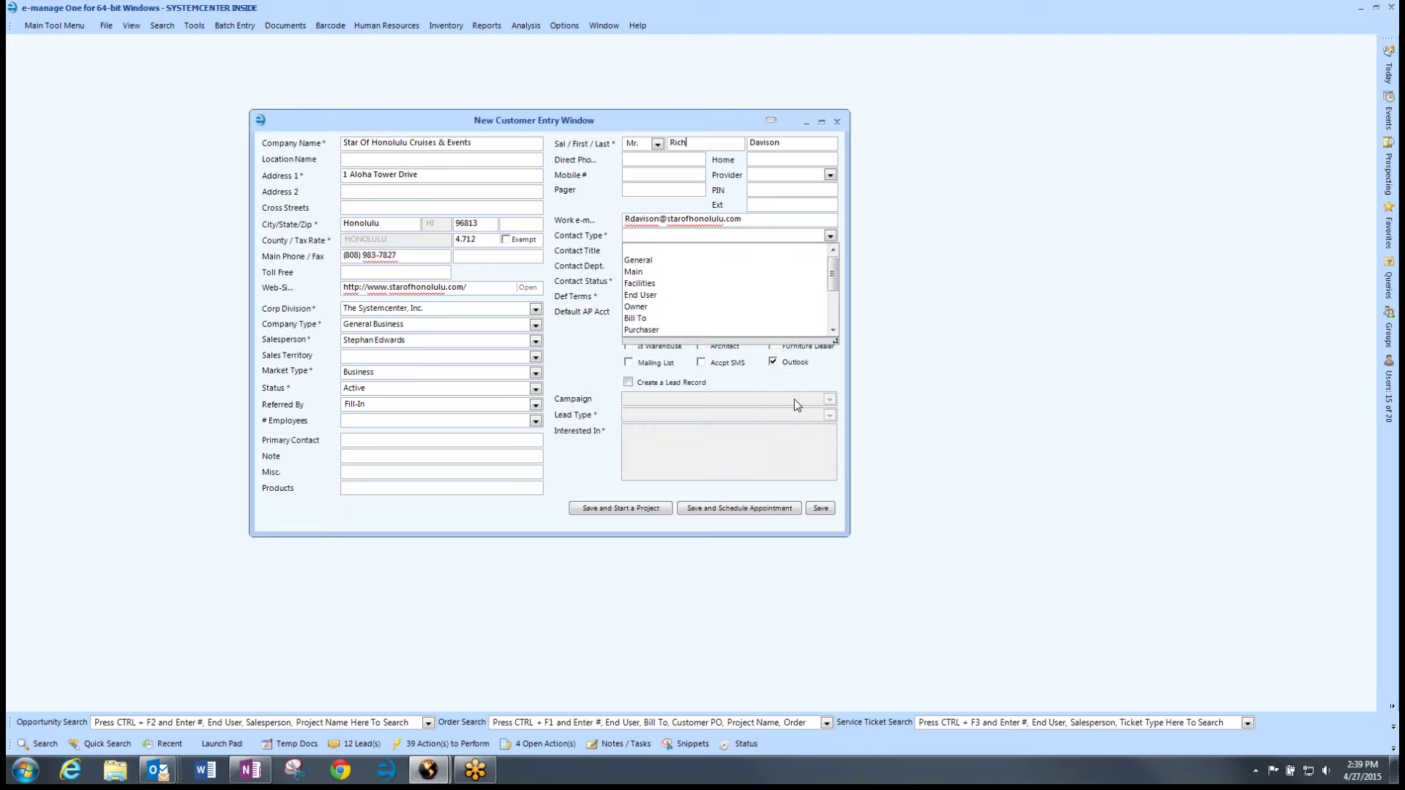
{"action": "left_click", "coordinate": [763, 220]}
{"action": "left_click", "coordinate": [763, 220]}
{"action": "left_click", "coordinate": [763, 220]}
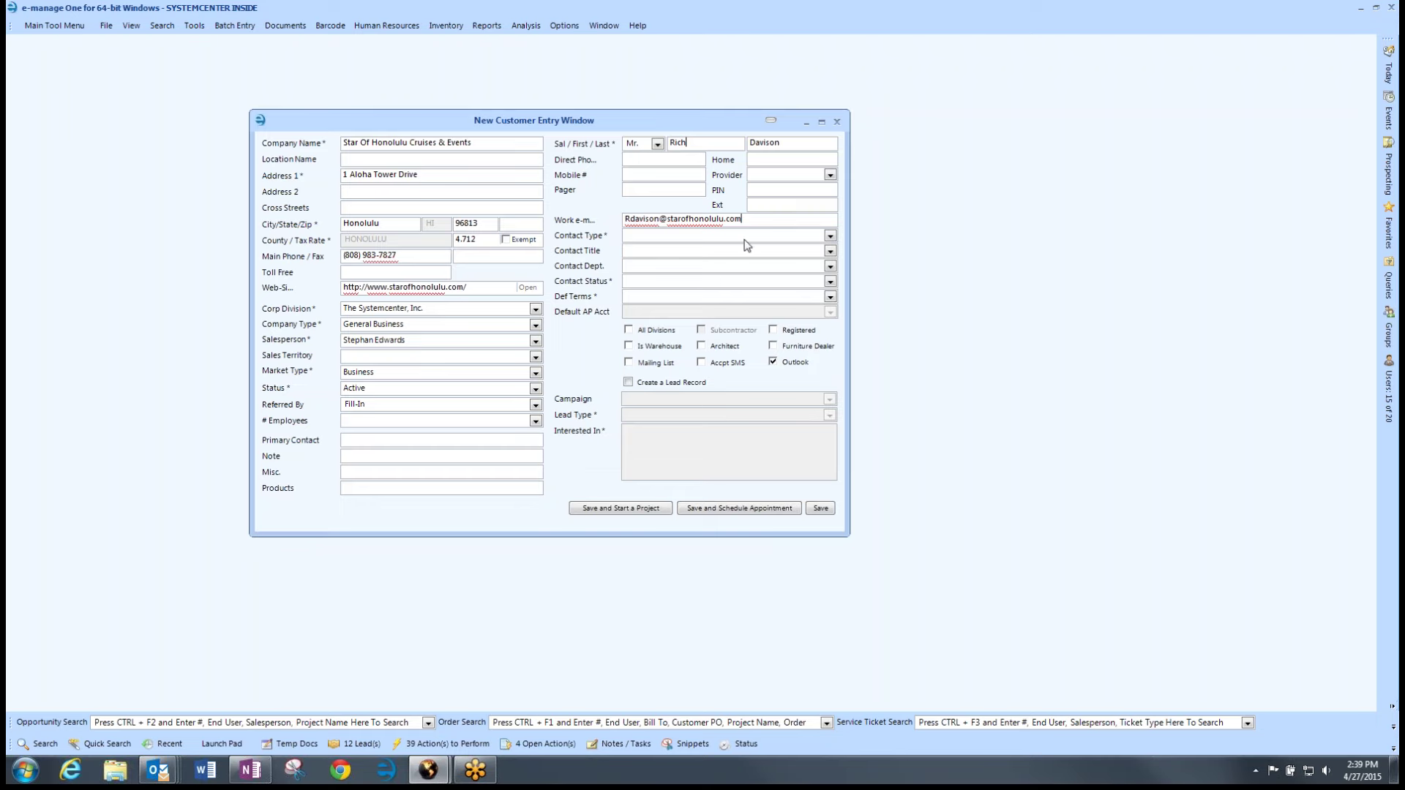
- Set the contact type to Main and enter Captain as the contact title
{"action": "left_click", "coordinate": [744, 238]}
{"action": "left_click", "coordinate": [692, 242]}
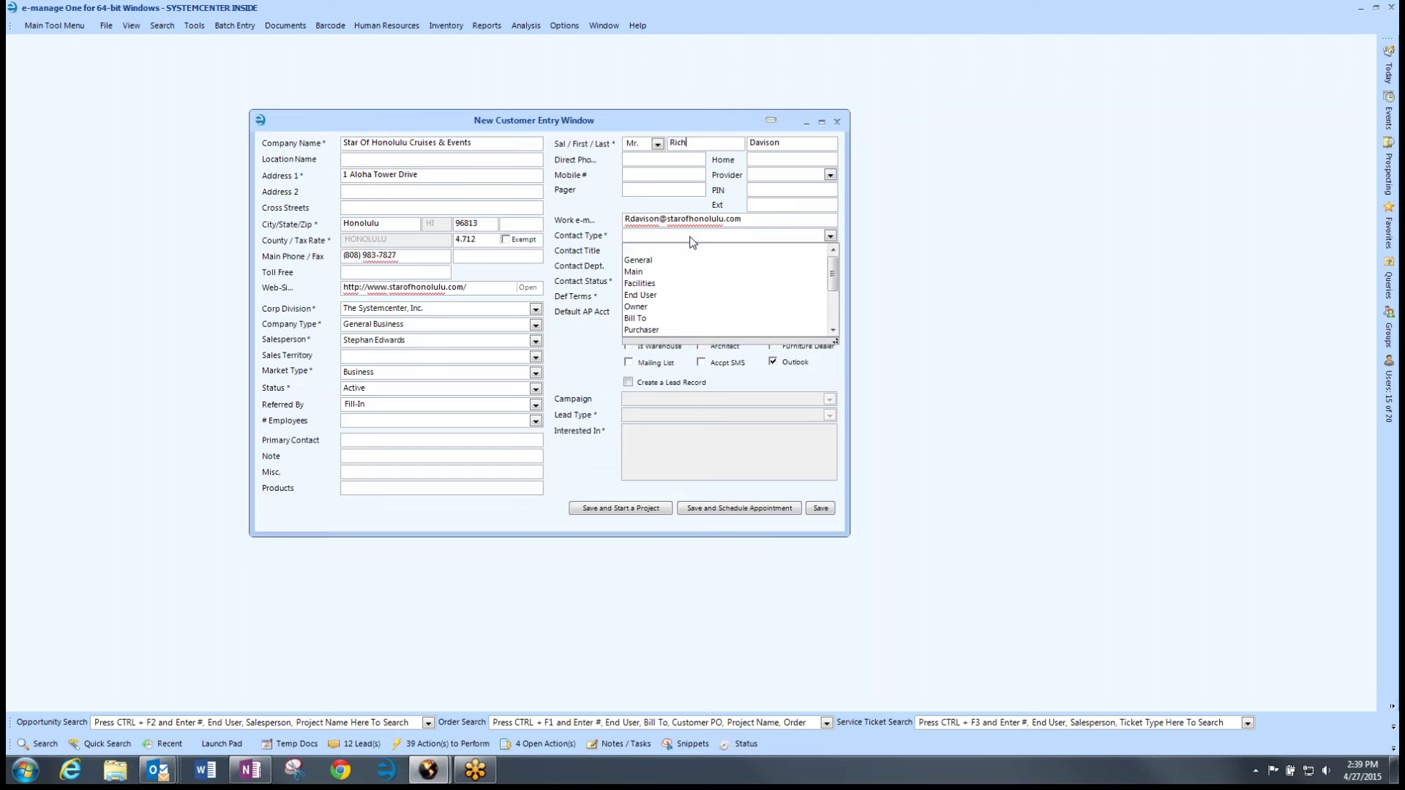
{"action": "left_click", "coordinate": [661, 279]}
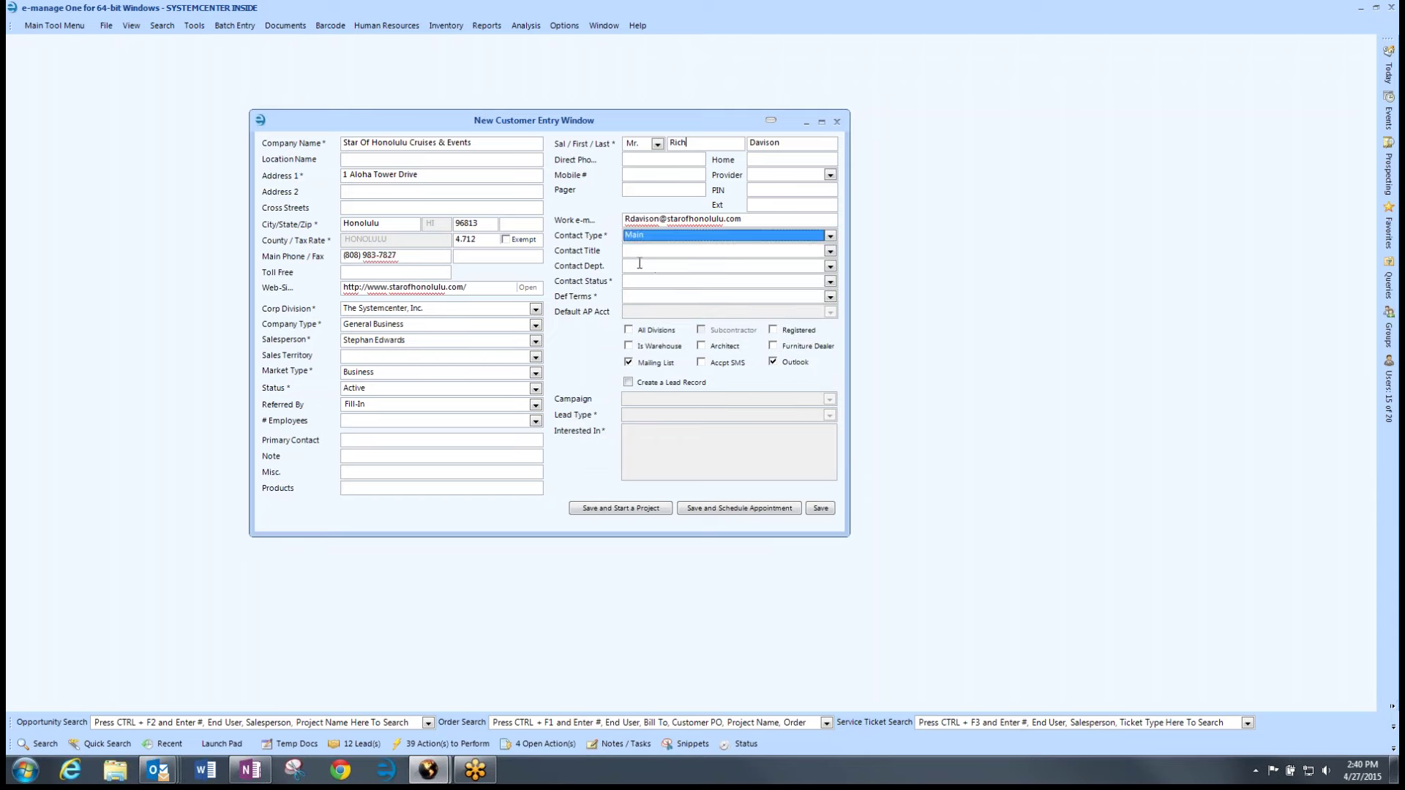
{"action": "left_click", "coordinate": [642, 251]}
{"action": "type", "text": "Captain"}
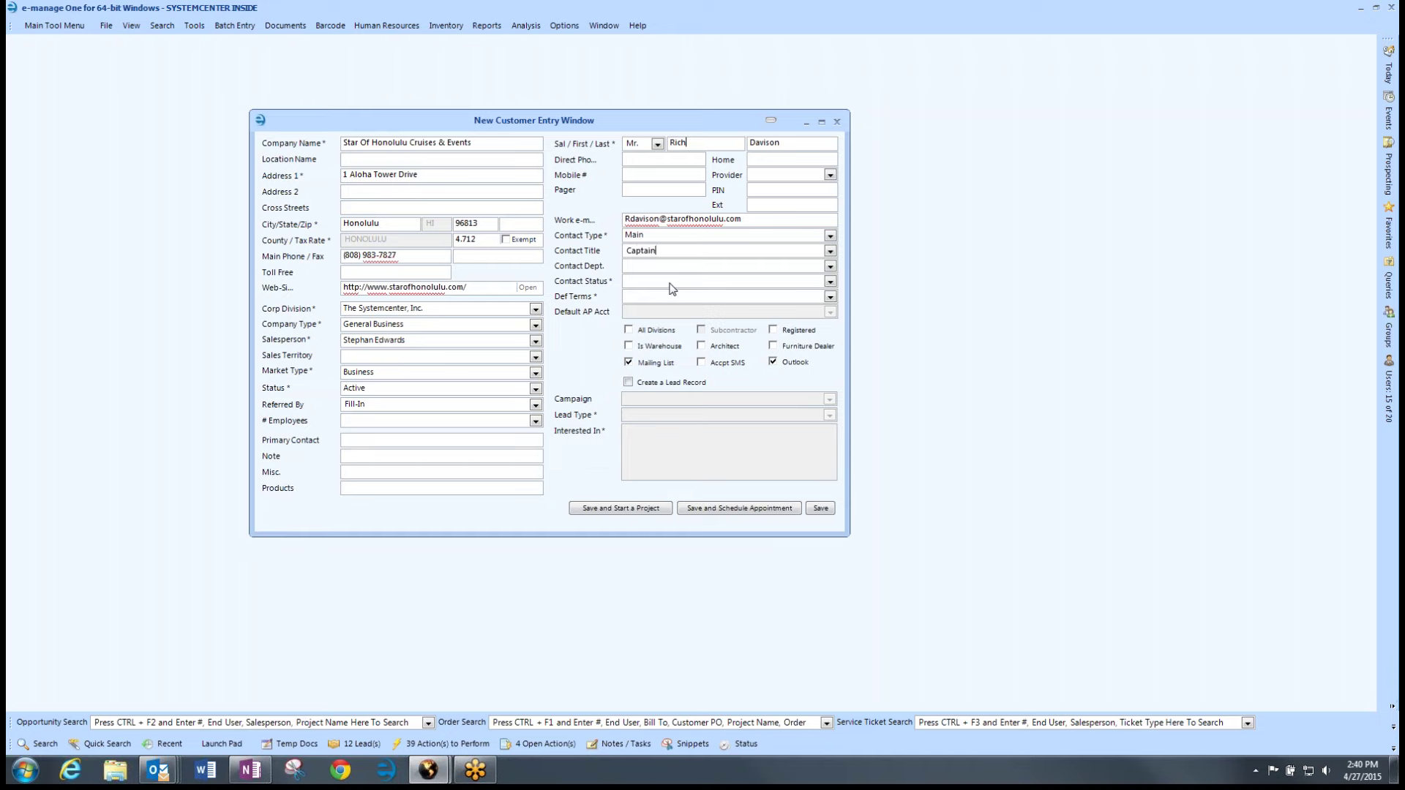
- Set the contact status to Active and the default terms to 50% Deposit/Net 10 Days
{"action": "left_click", "coordinate": [669, 282]}
{"action": "left_click", "coordinate": [657, 308]}
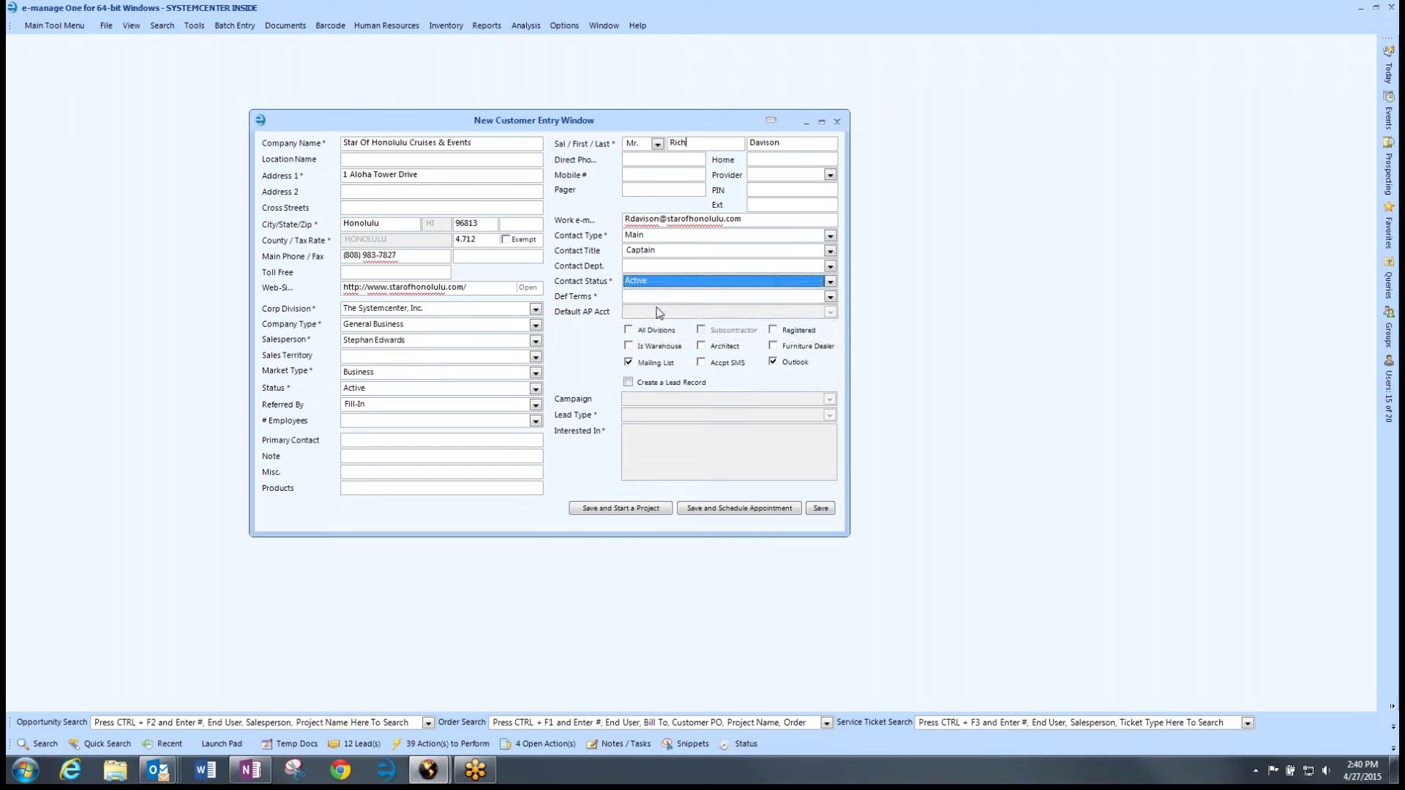
{"action": "left_click", "coordinate": [661, 296]}
{"action": "left_click", "coordinate": [661, 333]}
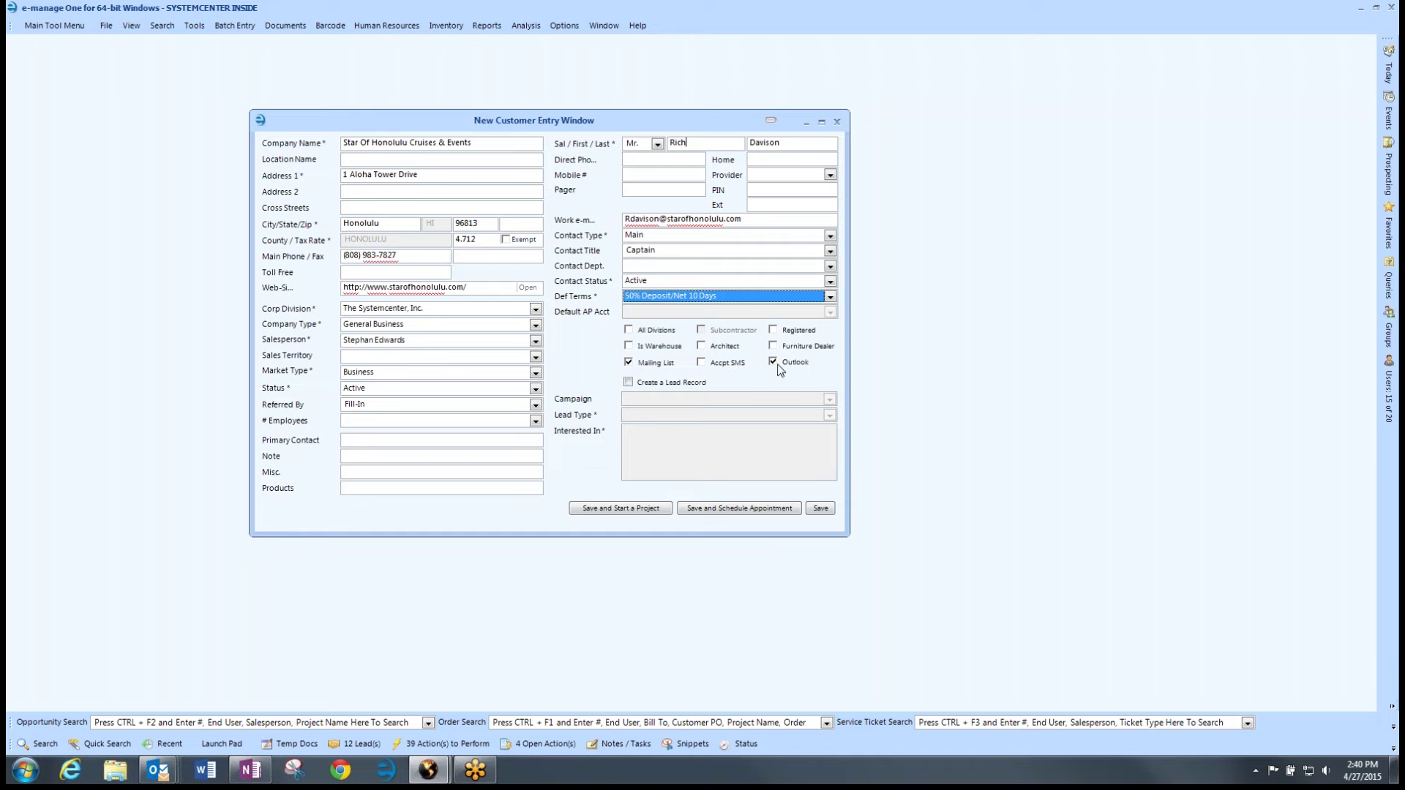
- Enable creation of a lead record with the Friend & Family campaign and the lead type Specifying/Budgeting
{"action": "left_click", "coordinate": [629, 382]}
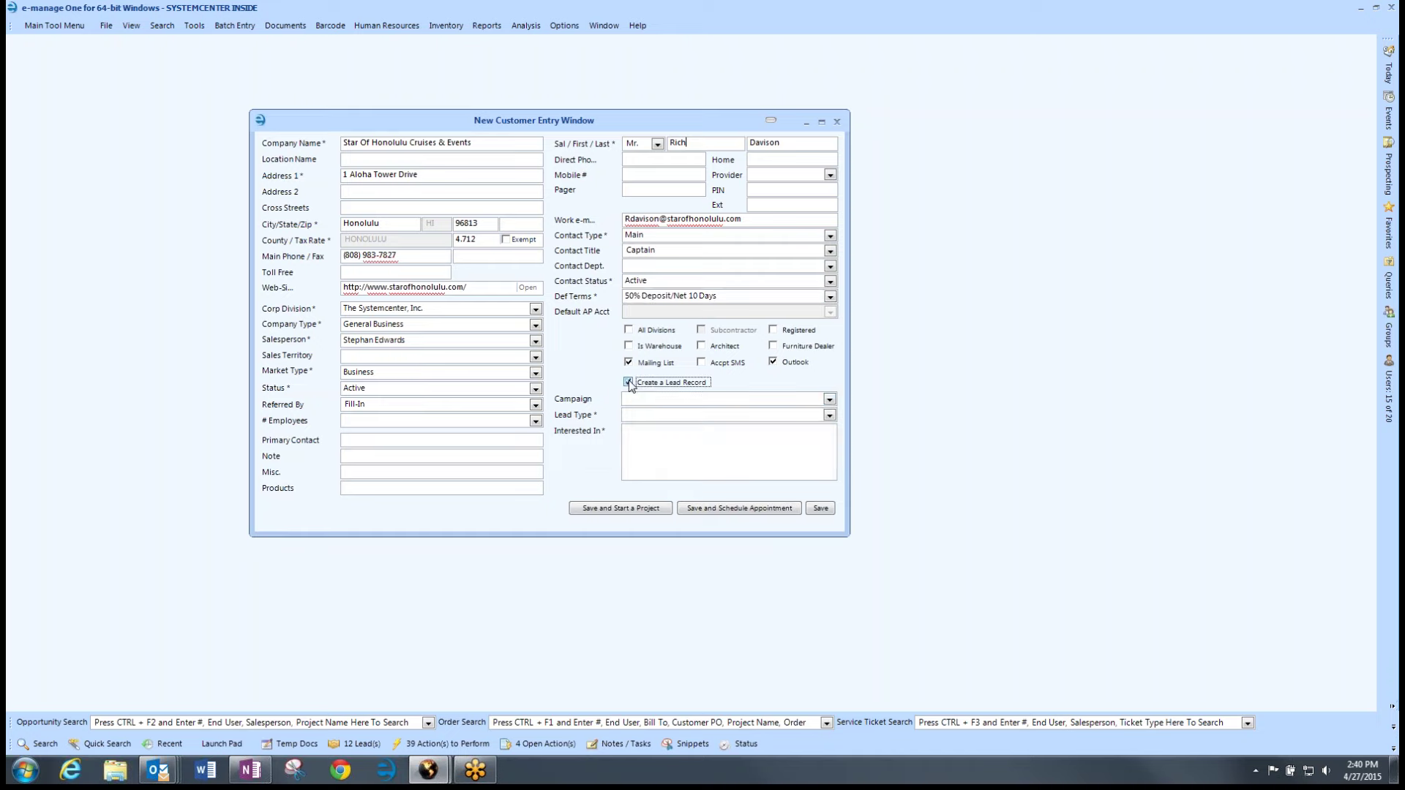
{"action": "left_click", "coordinate": [829, 400]}
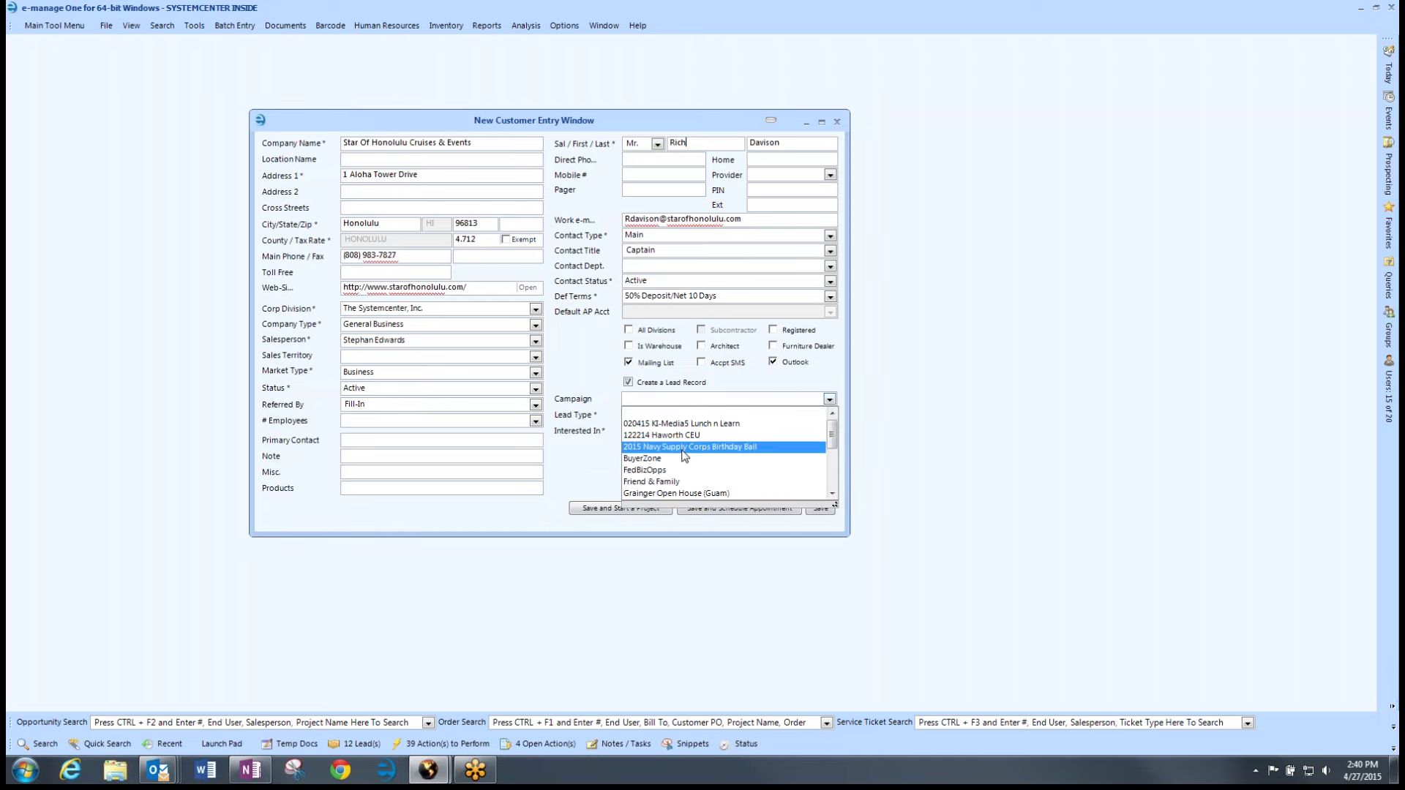
{"action": "left_click", "coordinate": [685, 482]}
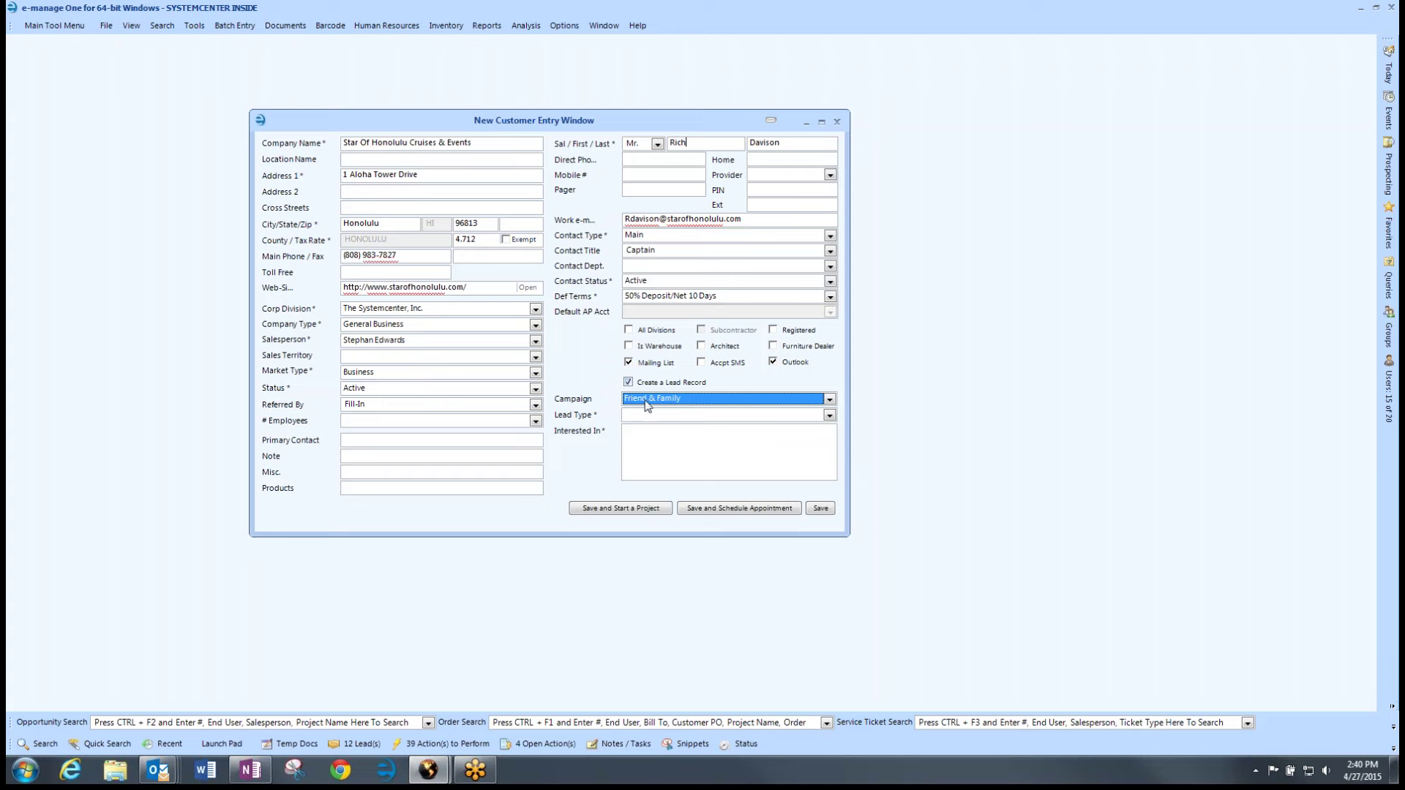
{"action": "left_click", "coordinate": [830, 416]}
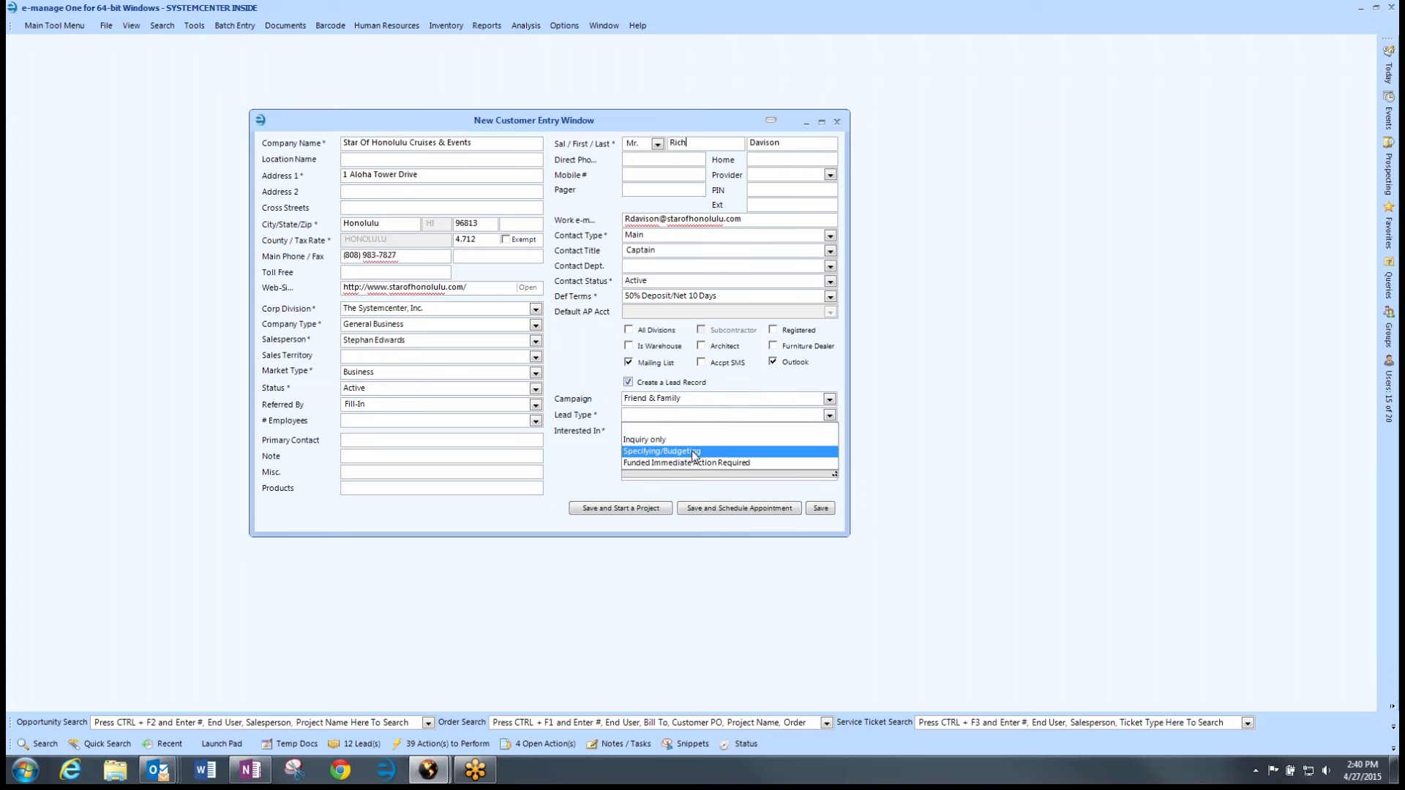
{"action": "left_click", "coordinate": [655, 454]}
- Enter "New office furniture for new building." as the lead's interest and save the new customer
{"action": "left_click", "coordinate": [647, 446]}
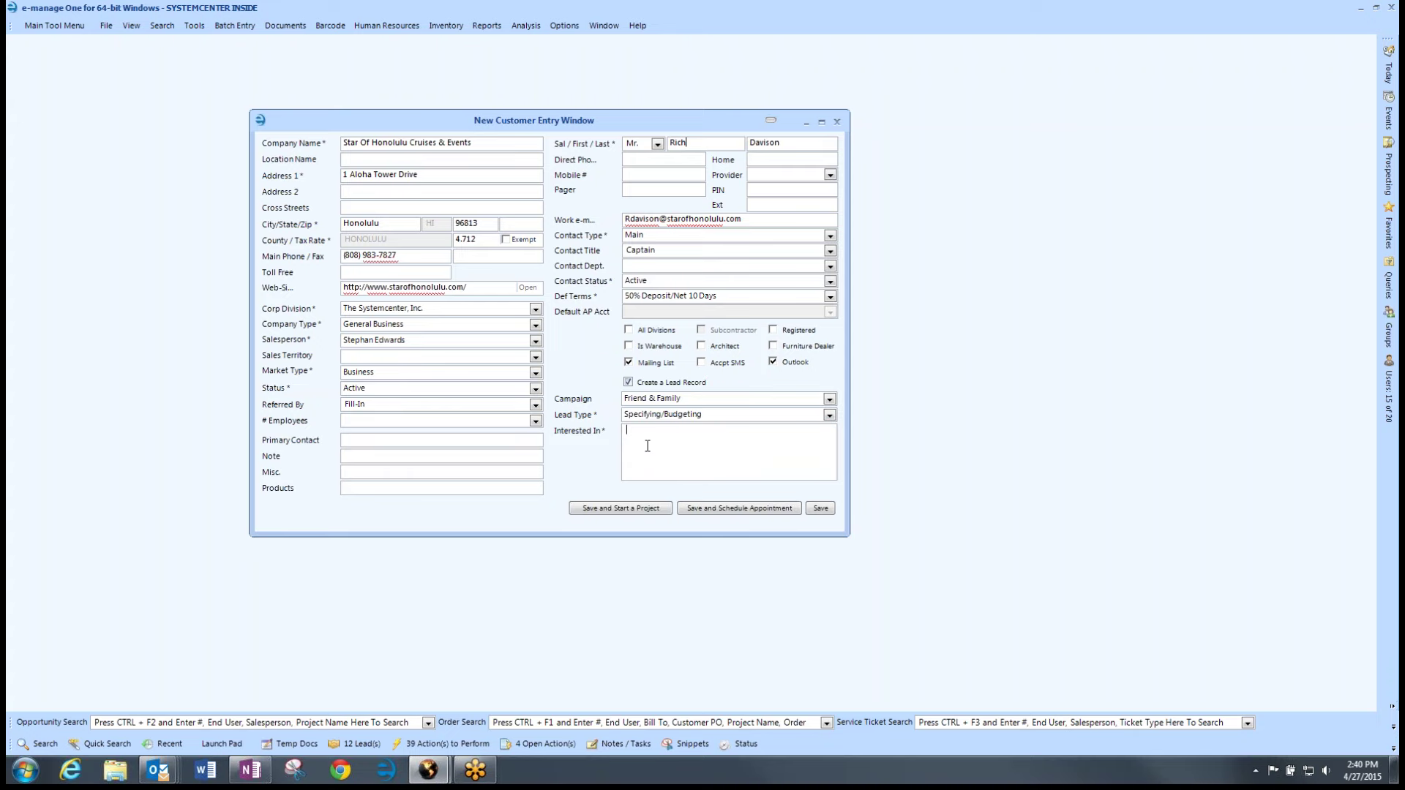
{"action": "type", "text": "New office furniture for new building."}
{"action": "left_click", "coordinate": [820, 508]}
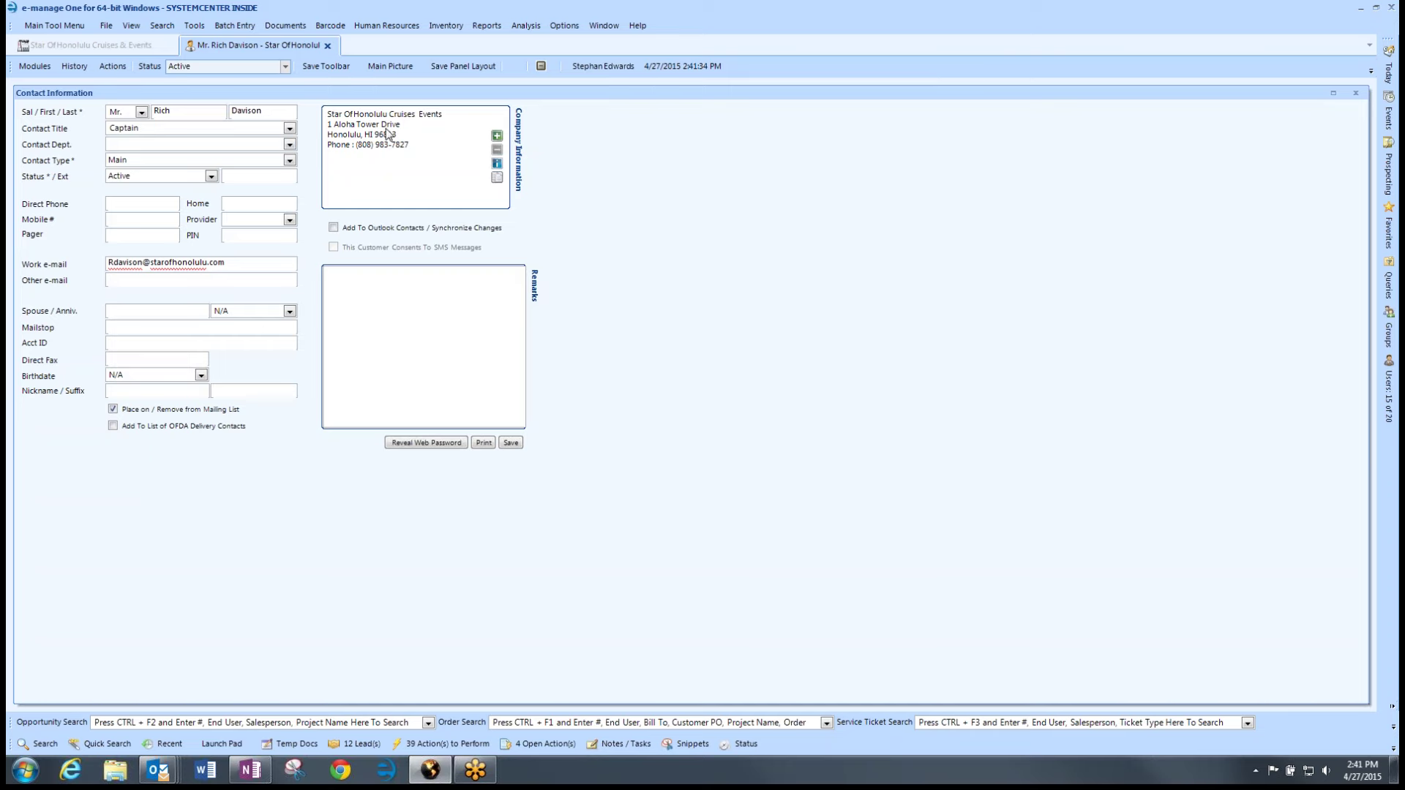
- In the Star Of Honolulu company record, make the listed salesperson primary with 100% credit, and save the company edit
{"action": "left_click", "coordinate": [82, 49]}
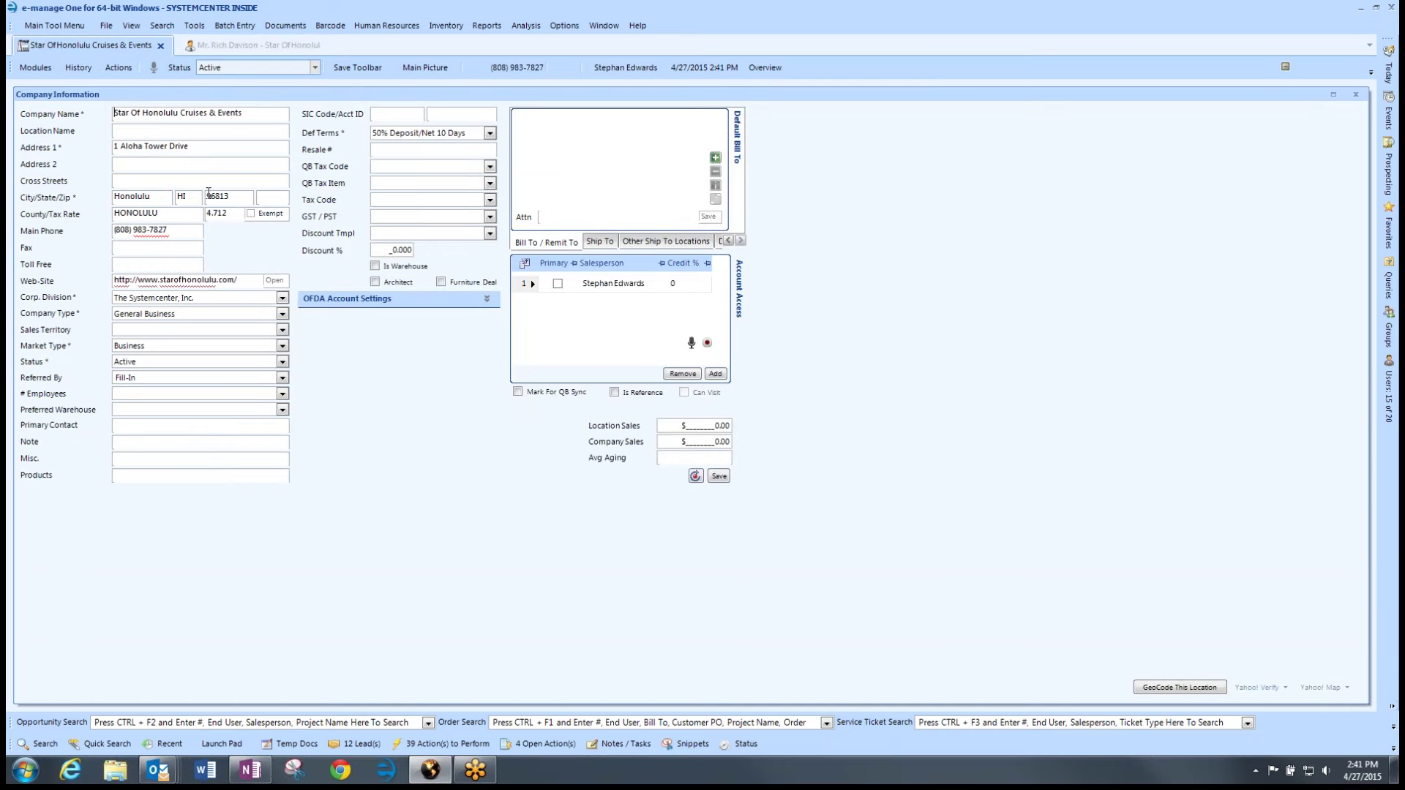
{"action": "left_click", "coordinate": [559, 285]}
{"action": "left_click", "coordinate": [558, 285]}
{"action": "left_click", "coordinate": [702, 290]}
{"action": "left_click", "coordinate": [703, 287]}
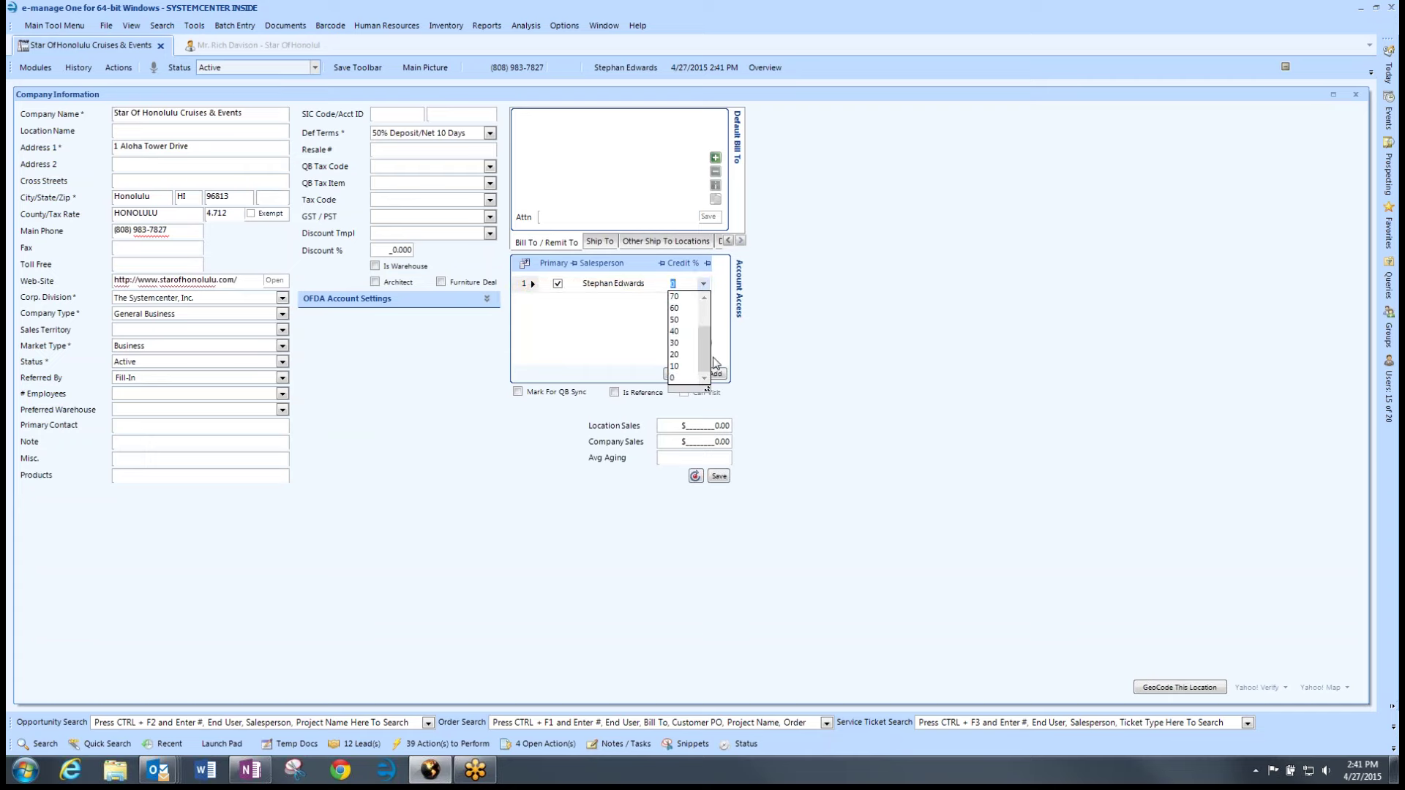
{"action": "left_click_drag", "start_coordinate": [707, 358], "coordinate": [704, 321]}
{"action": "left_click", "coordinate": [686, 310]}
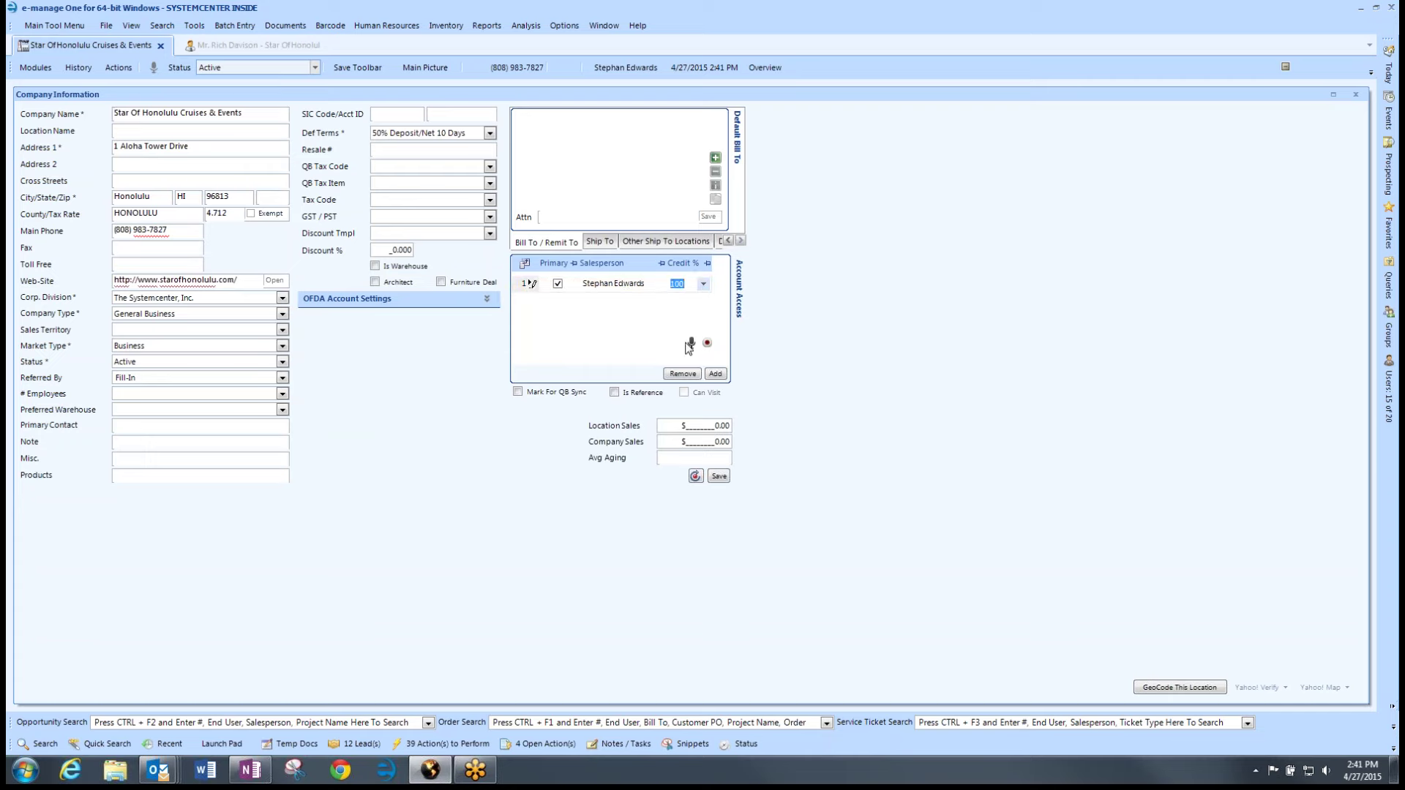
{"action": "left_click", "coordinate": [522, 285]}
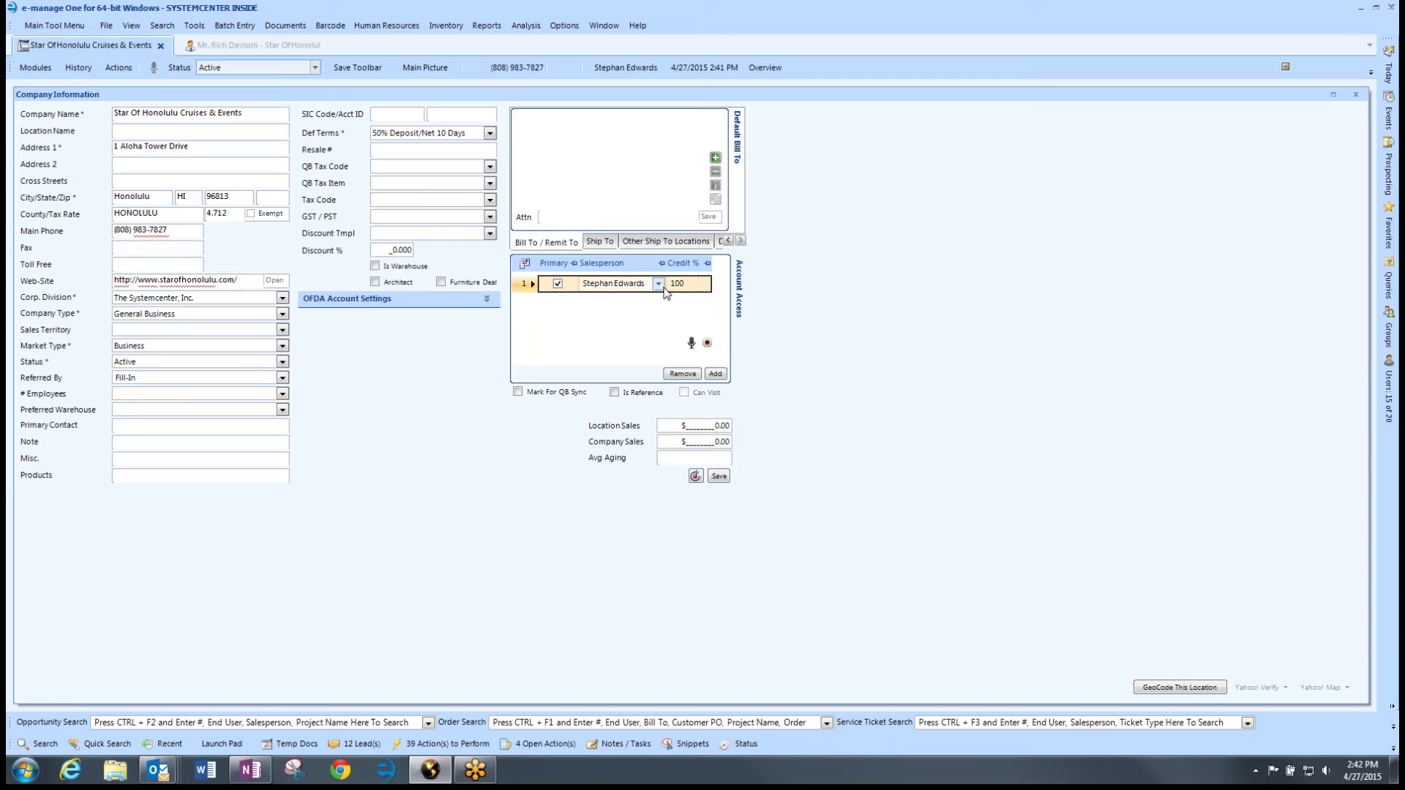
{"action": "left_click", "coordinate": [719, 477]}
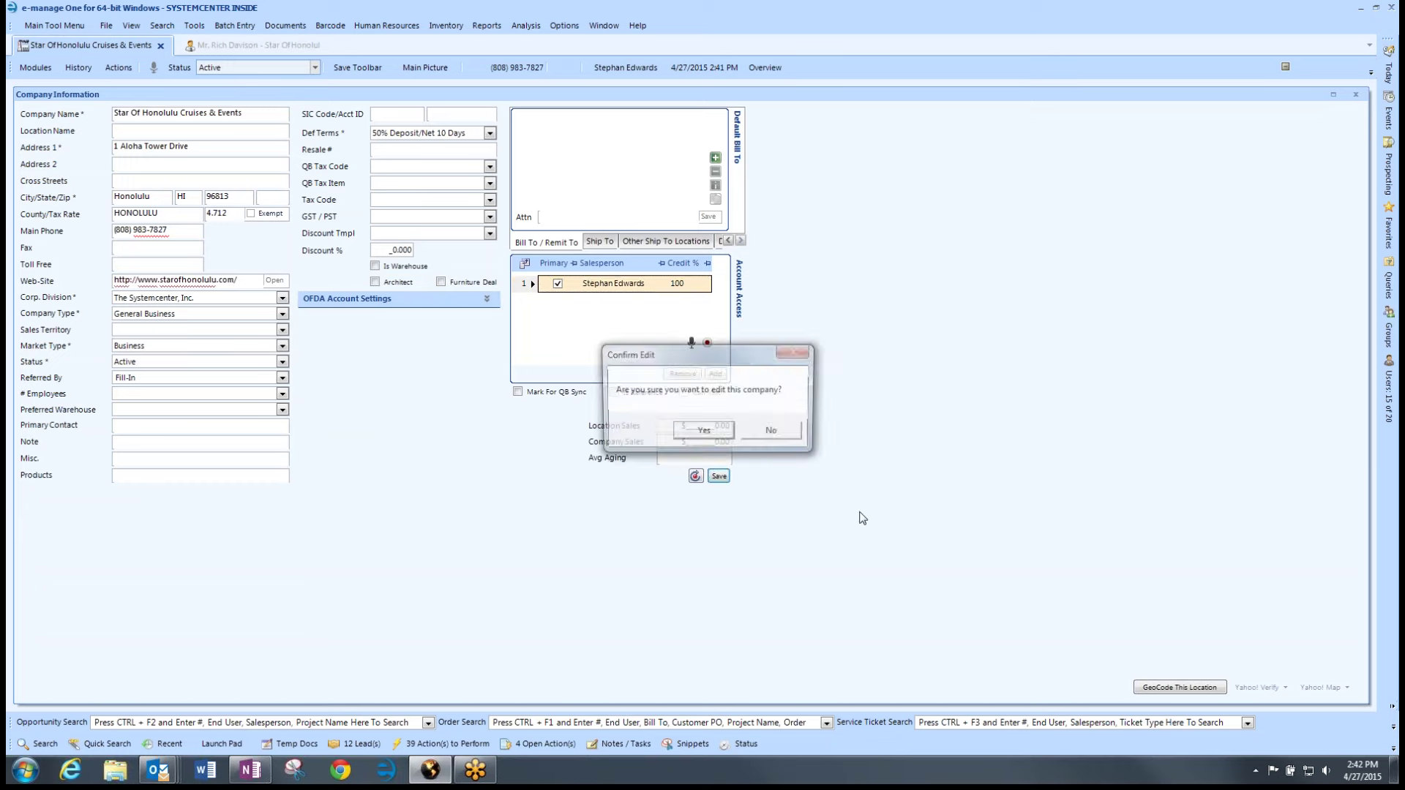
{"action": "left_click", "coordinate": [732, 433]}
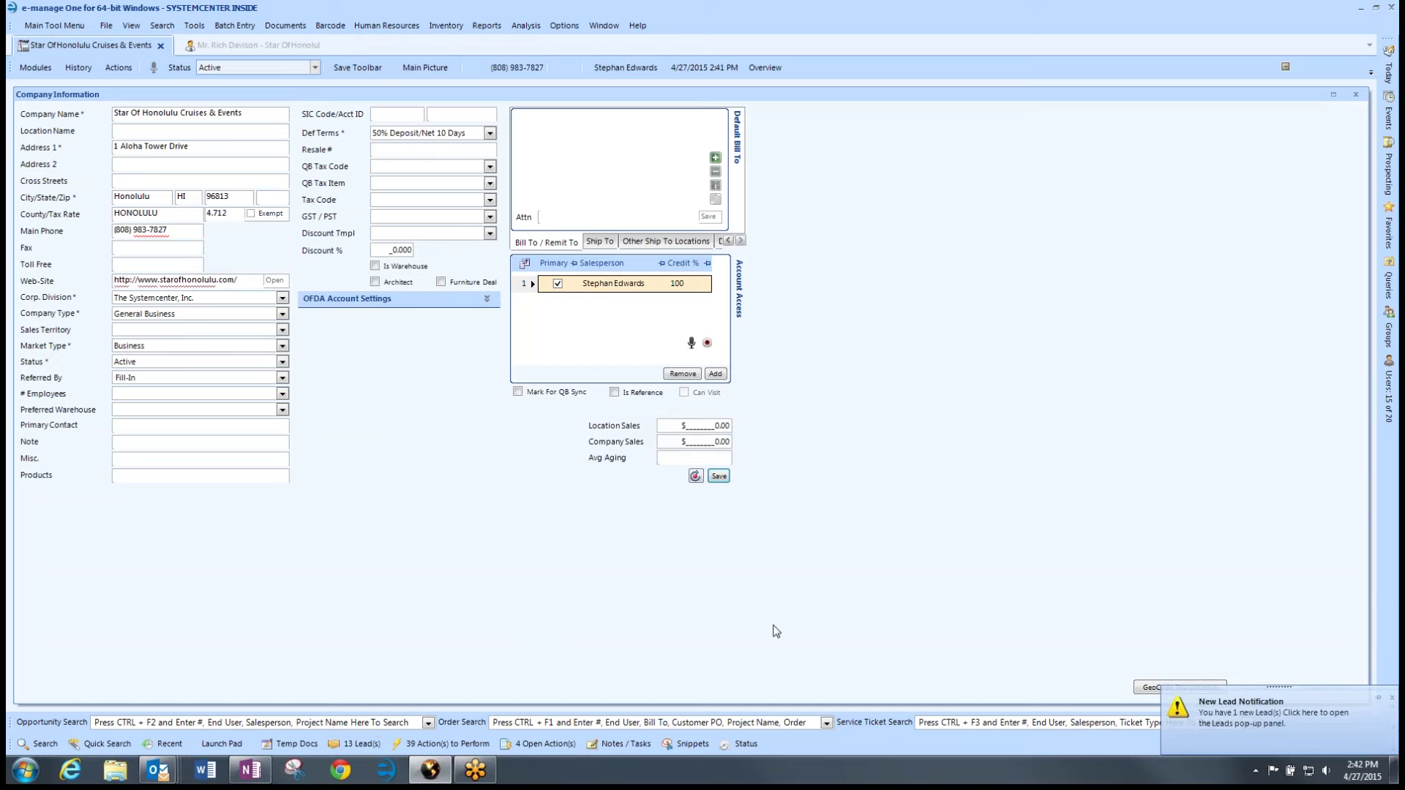
- Dismiss the new lead notification and reload the list of leads
{"action": "left_click", "coordinate": [353, 751]}
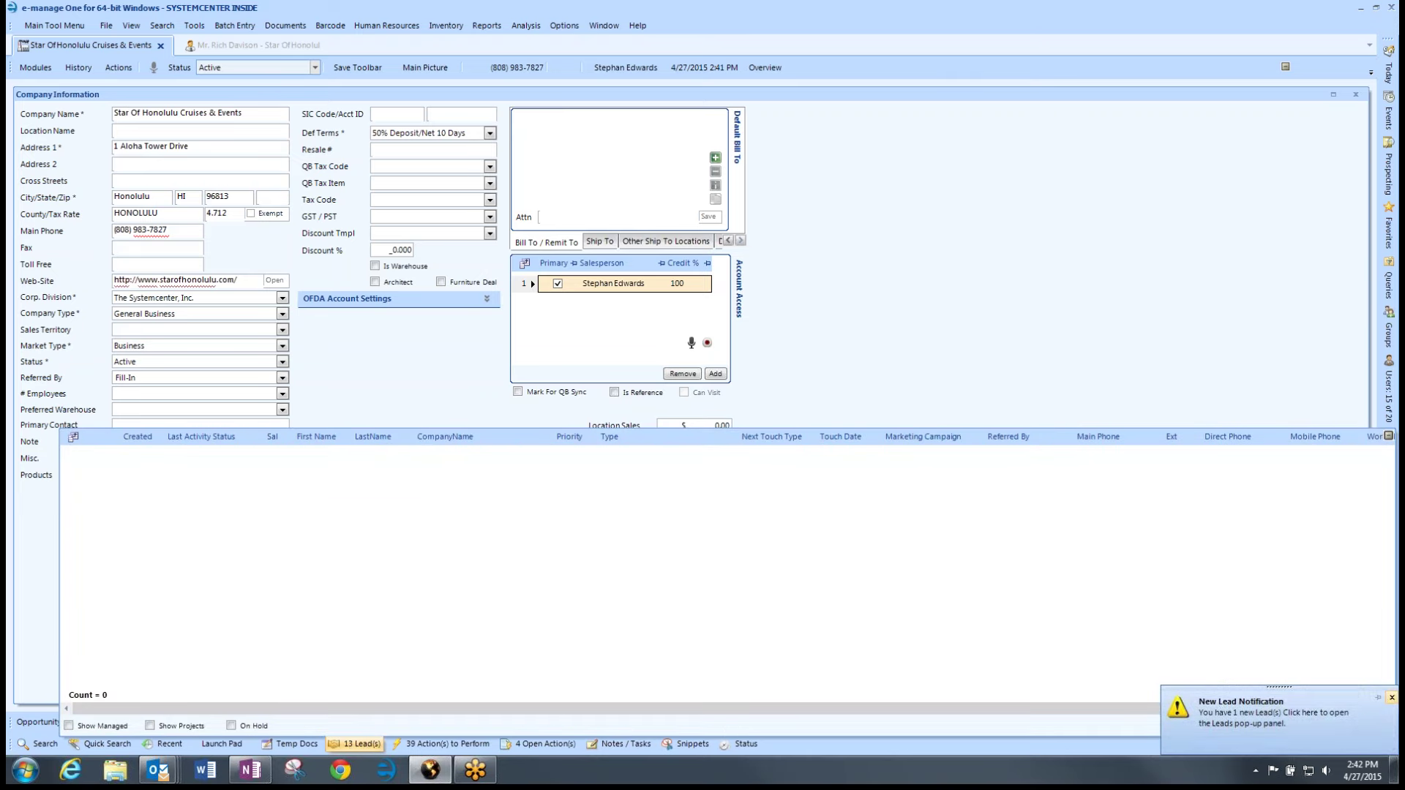
{"action": "left_click", "coordinate": [1392, 697]}
{"action": "left_click", "coordinate": [370, 746]}
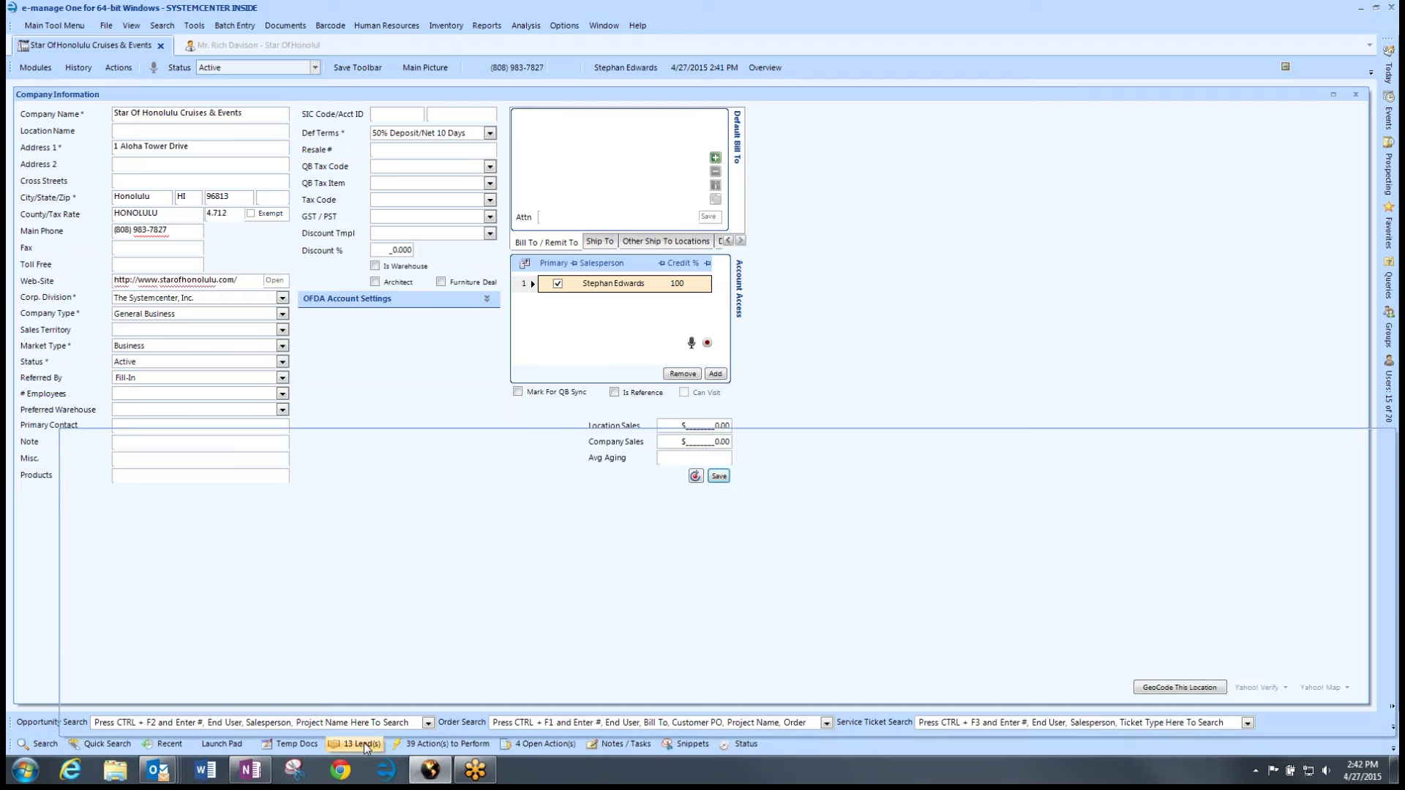
{"action": "left_click", "coordinate": [1370, 727]}
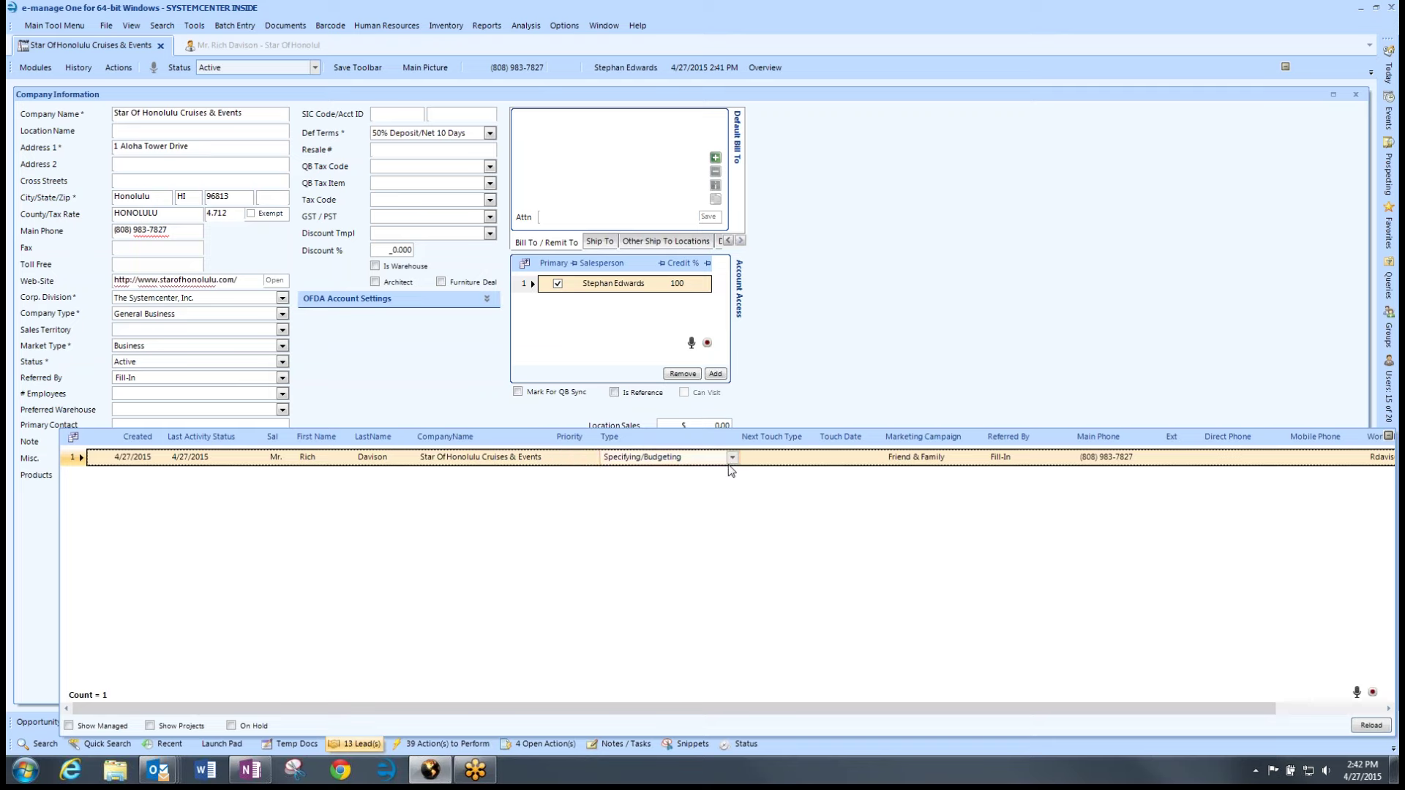
- Open the Star Of Honolulu lead record and set its status to Current, probability to 50 and priority to Hot
{"action": "left_click", "coordinate": [82, 458]}
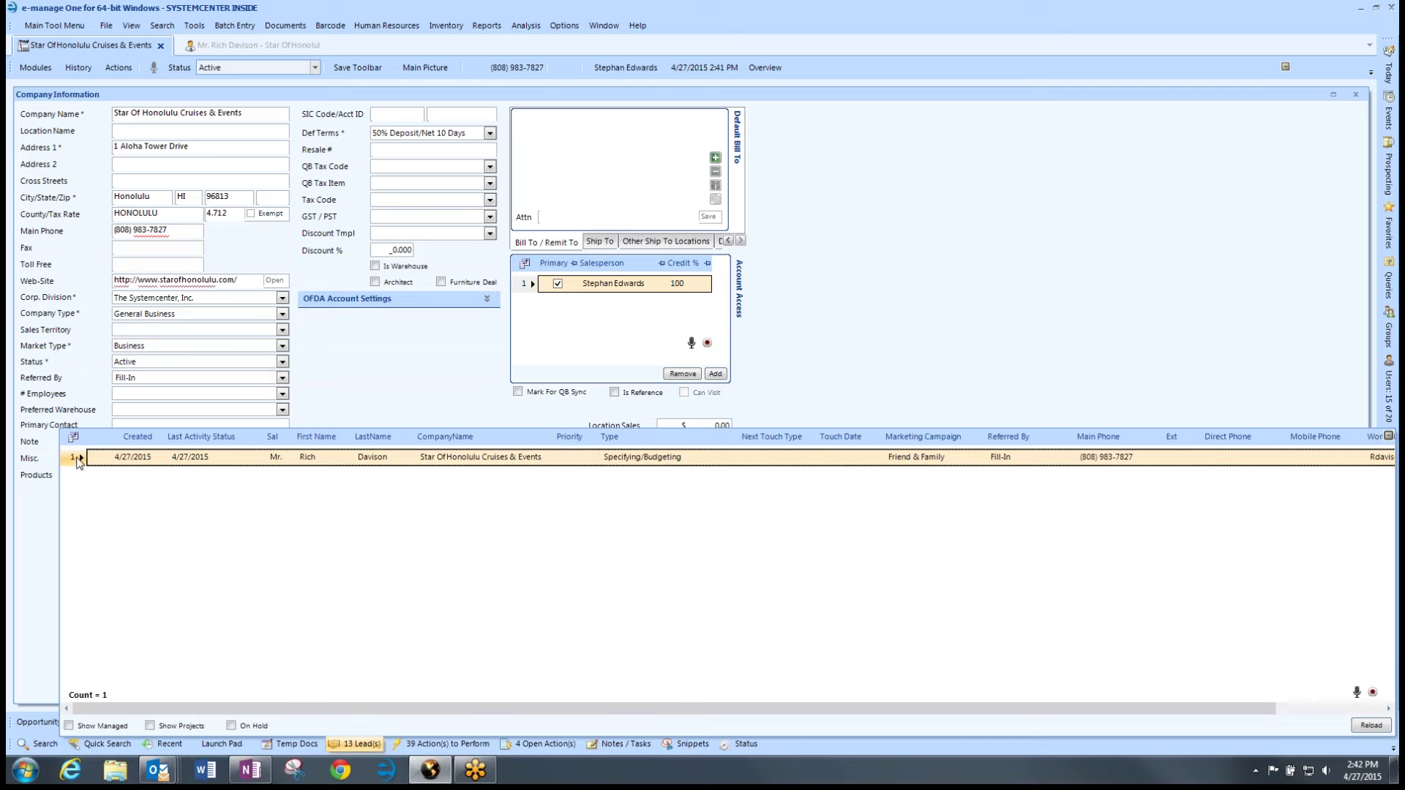
{"action": "double_click", "coordinate": [79, 460]}
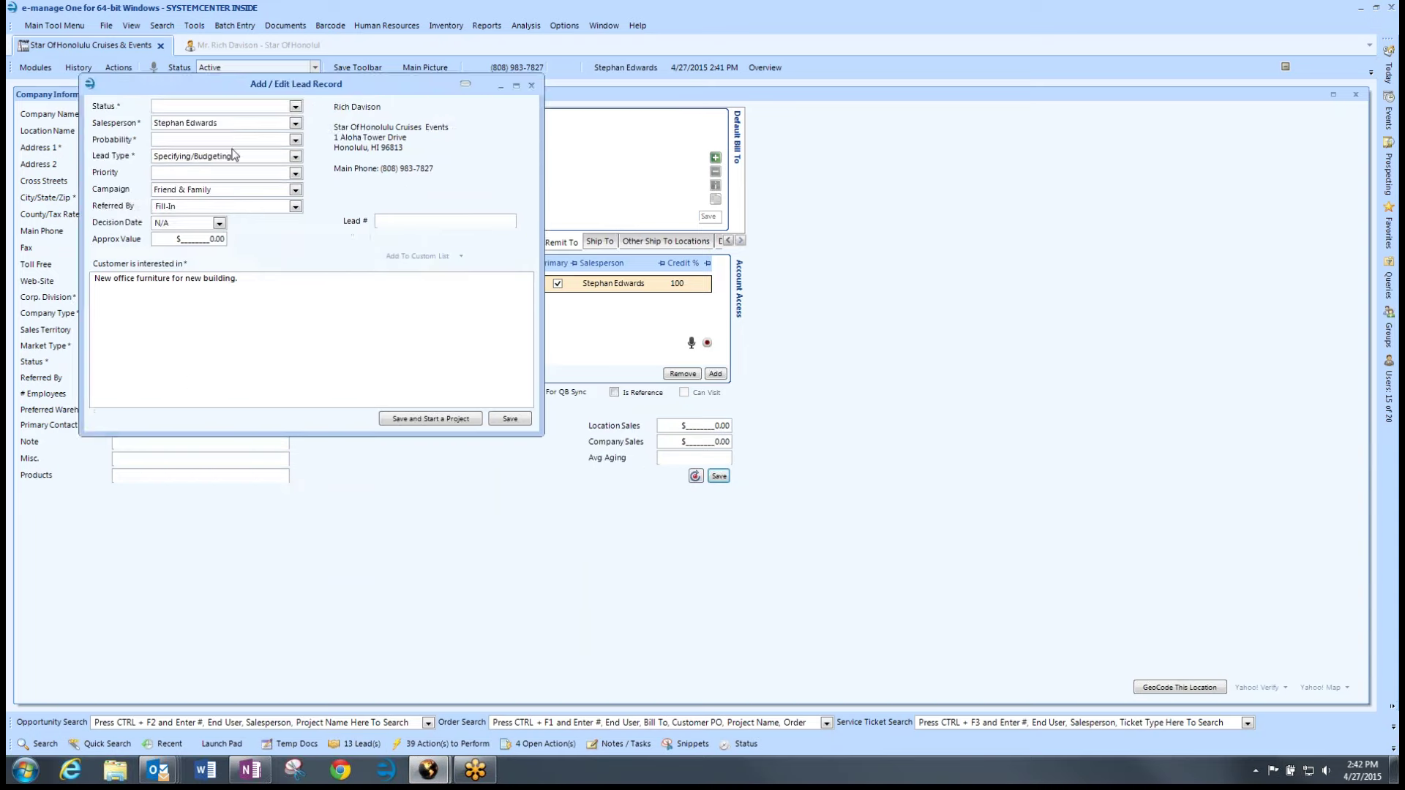
{"action": "left_click_drag", "start_coordinate": [236, 98], "coordinate": [371, 258]}
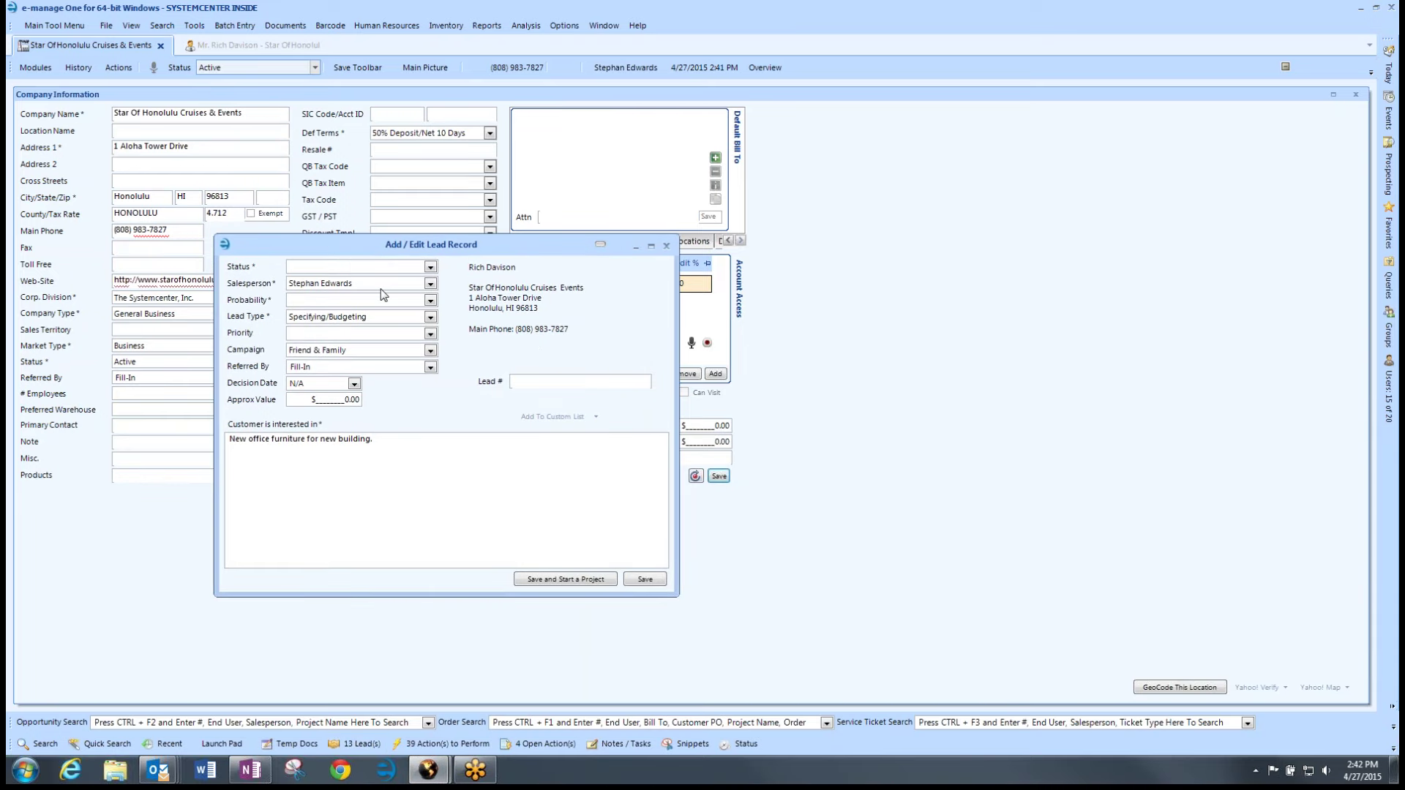
{"action": "left_click", "coordinate": [430, 268]}
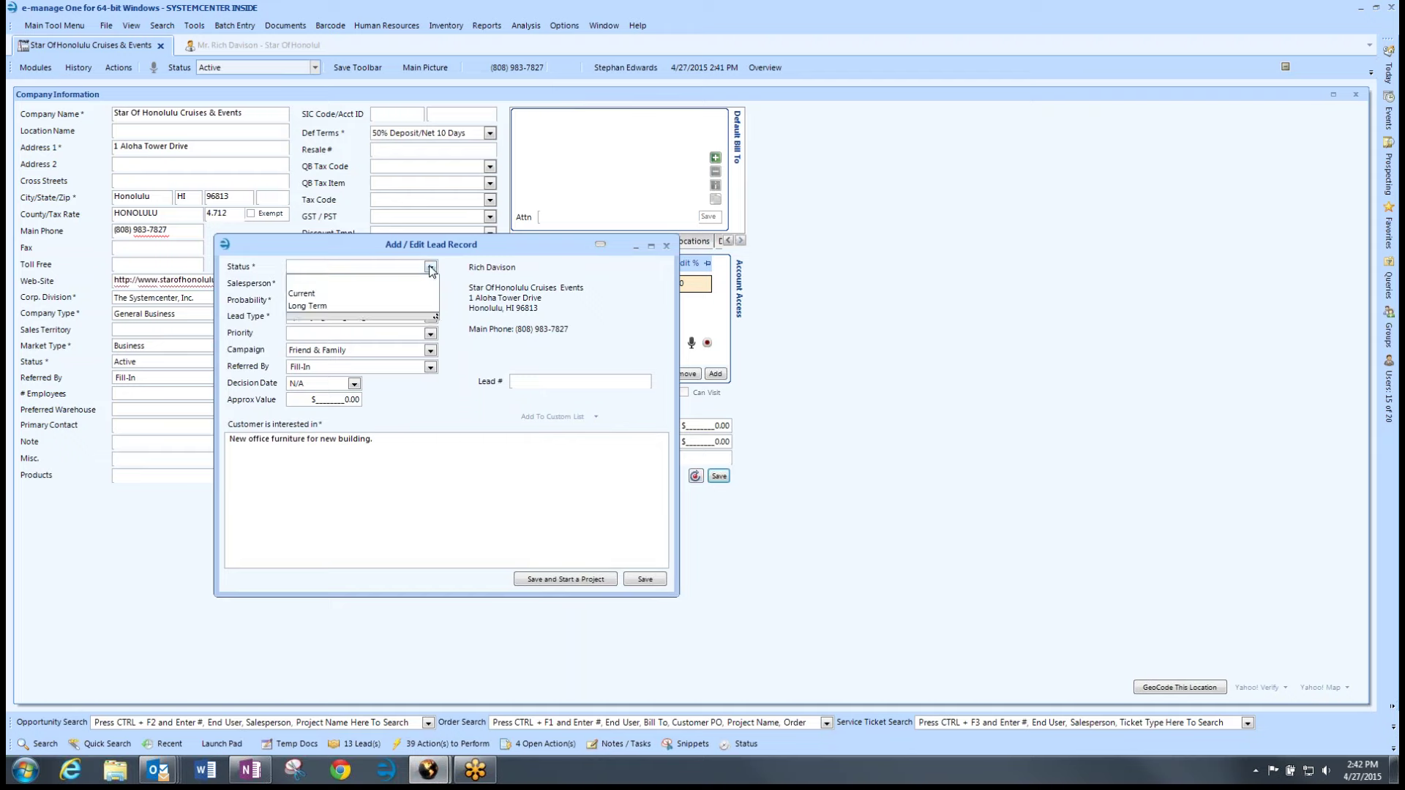
{"action": "left_click", "coordinate": [333, 296]}
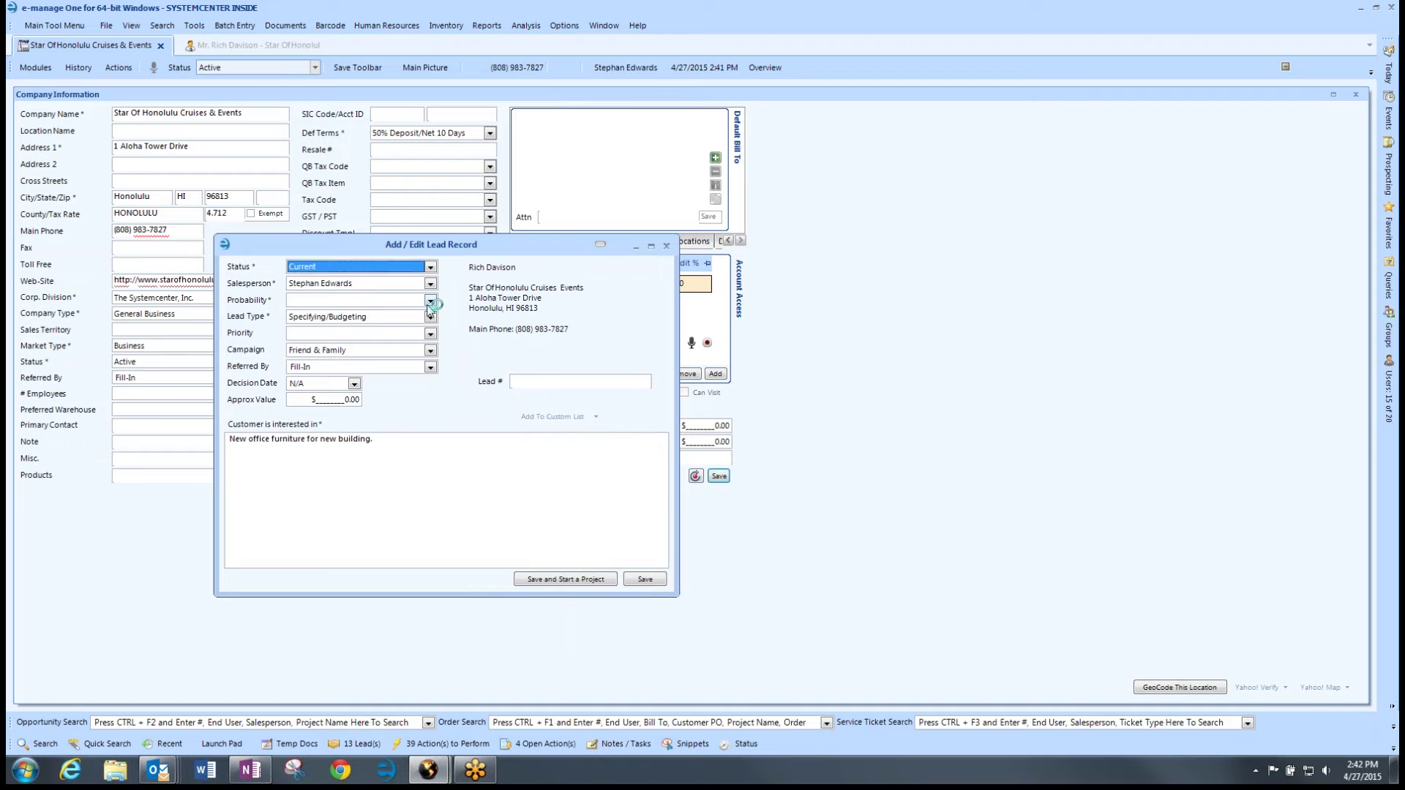
{"action": "left_click", "coordinate": [430, 301]}
{"action": "left_click", "coordinate": [296, 352]}
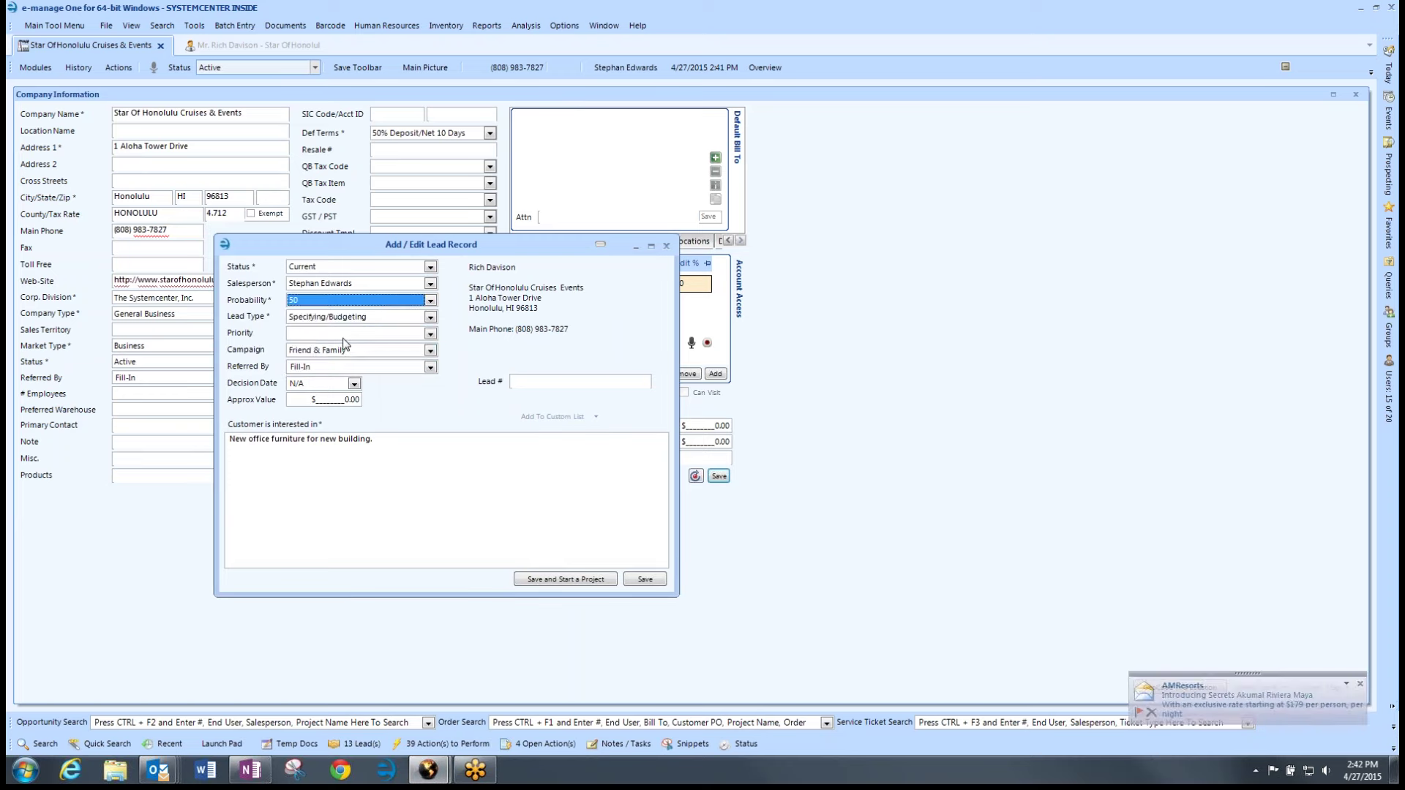
{"action": "left_click", "coordinate": [430, 334]}
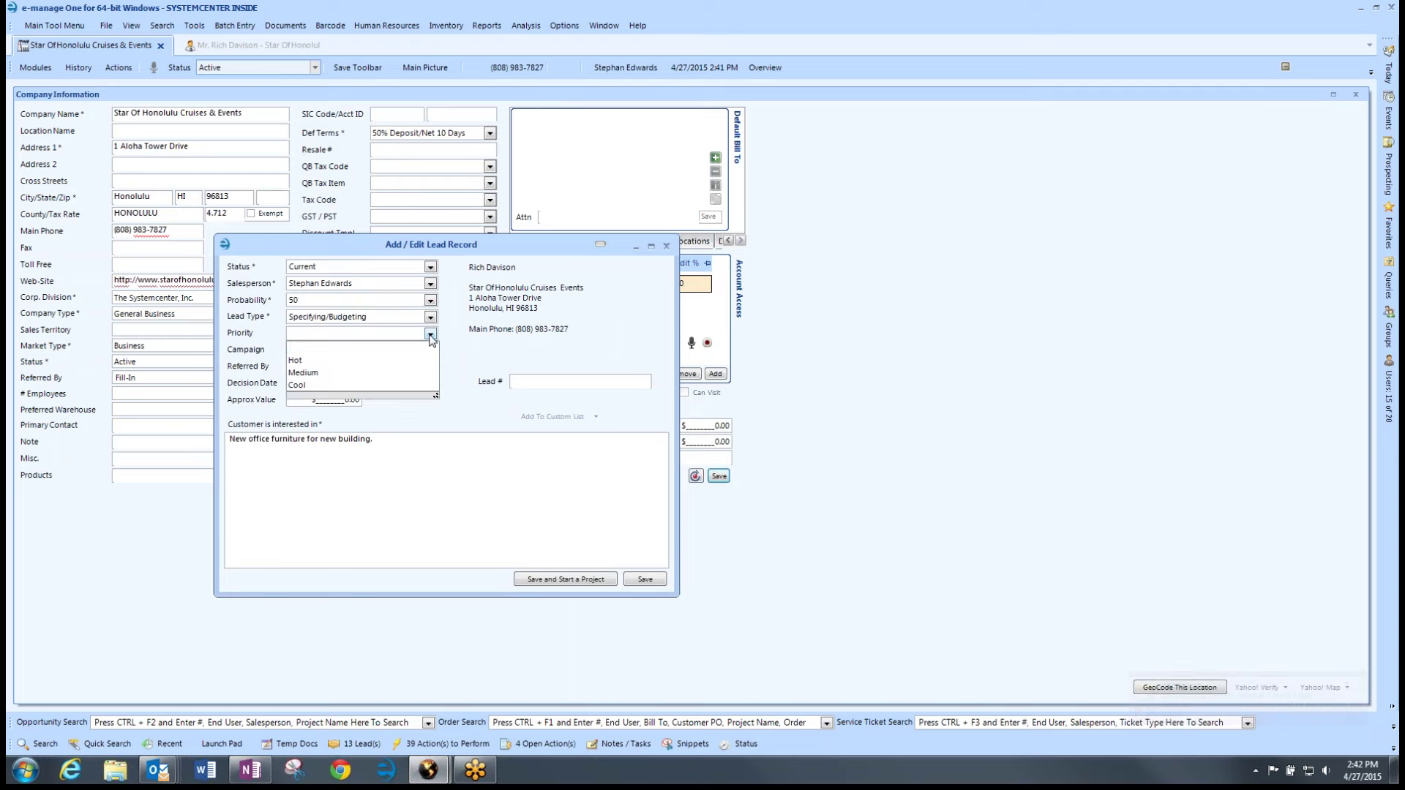
{"action": "left_click", "coordinate": [309, 362]}
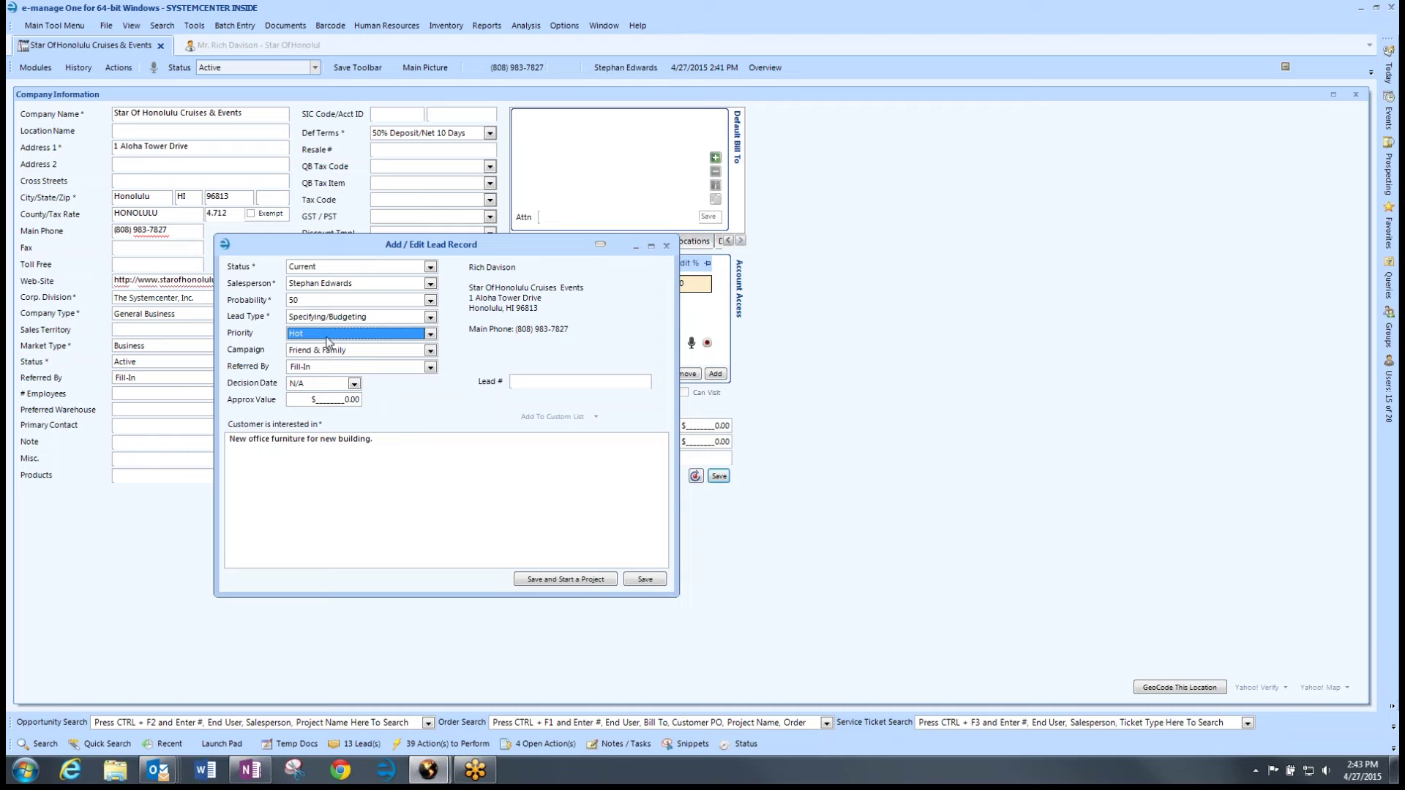
- Add the line "4/27 - Sent intro email" to the lead's interest notes and save the lead record
{"action": "left_click", "coordinate": [326, 366]}
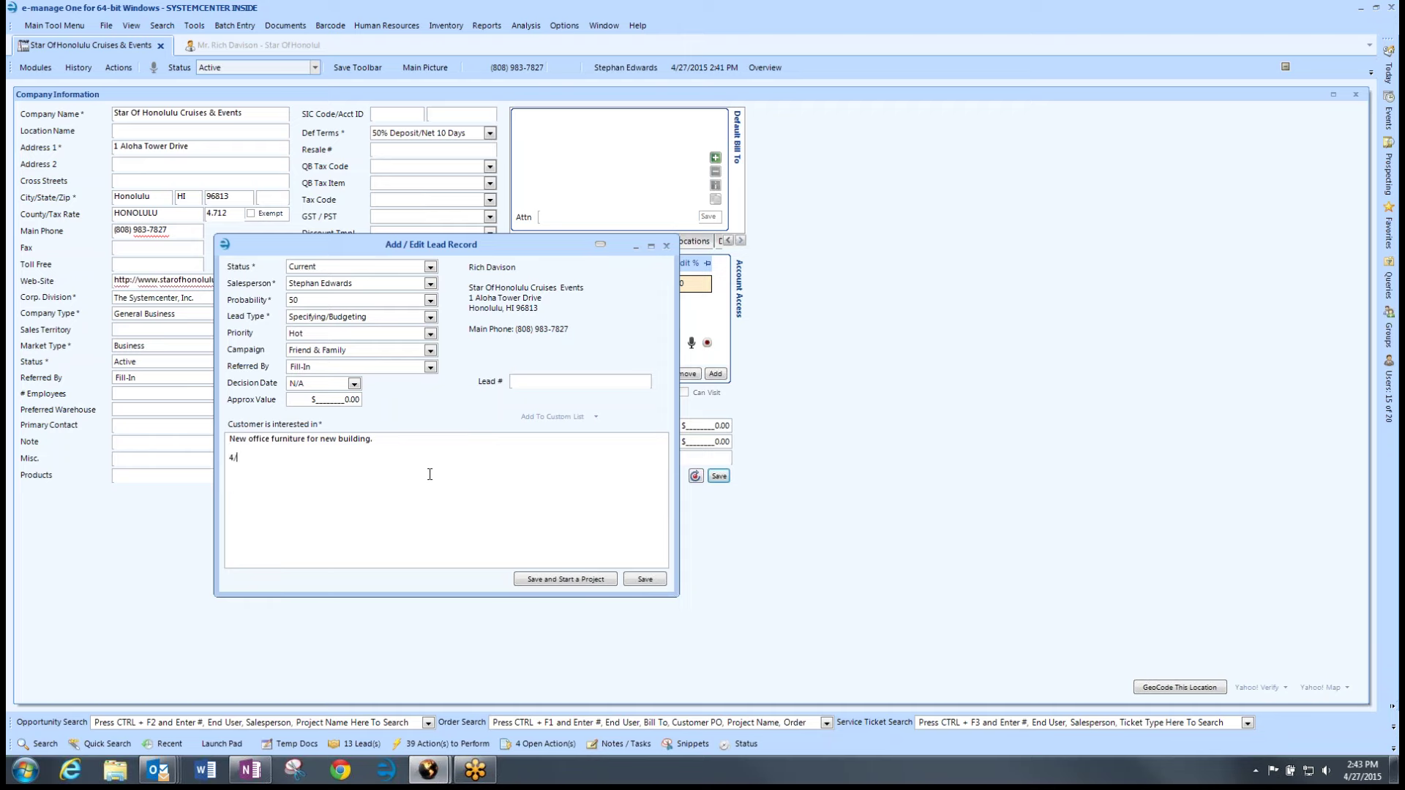
{"action": "type", "text": "27 - Sent intro email"}
{"action": "left_click", "coordinate": [645, 579]}
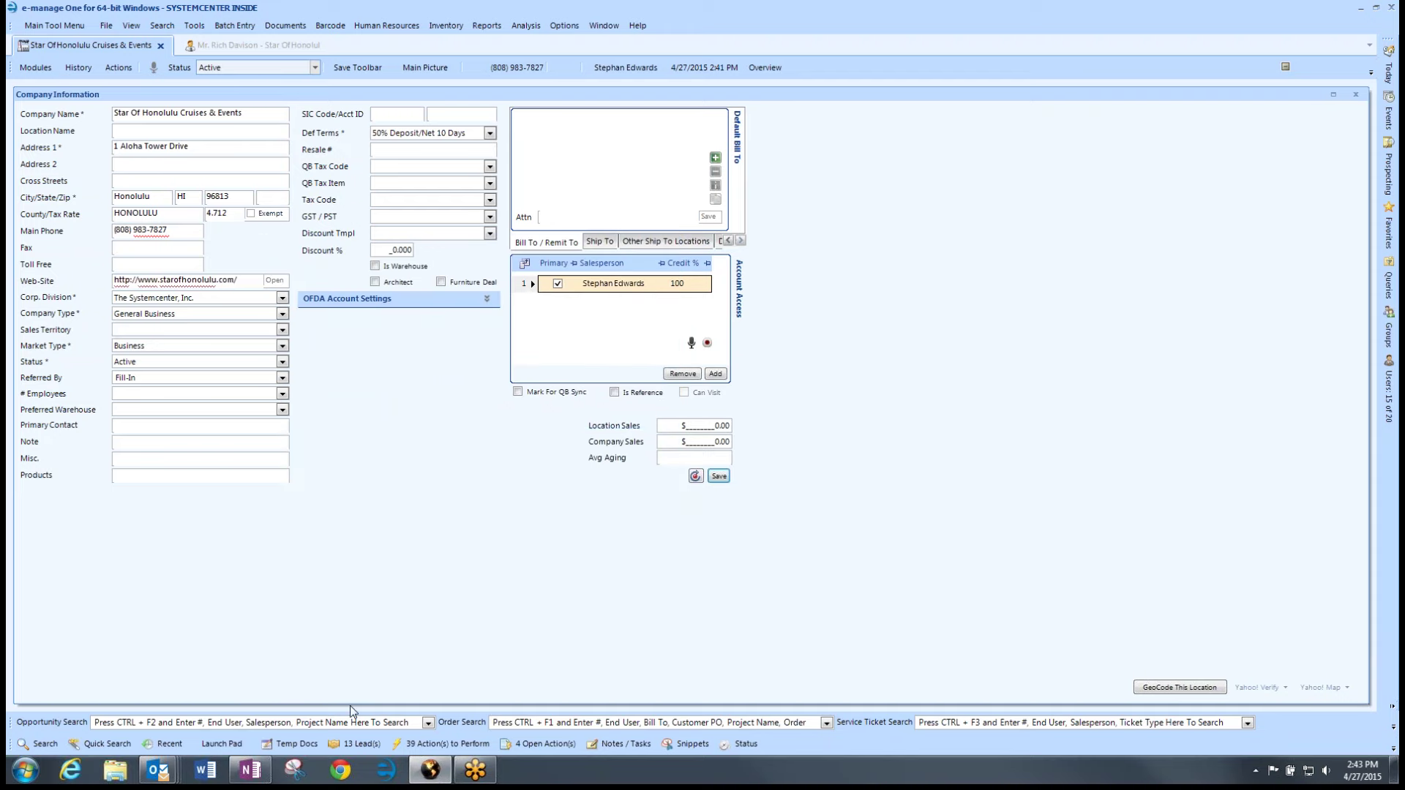
- View the e-mail form for the Star Of Honolulu lead's contact from the leads list, and close it without sending
{"action": "left_click", "coordinate": [374, 745]}
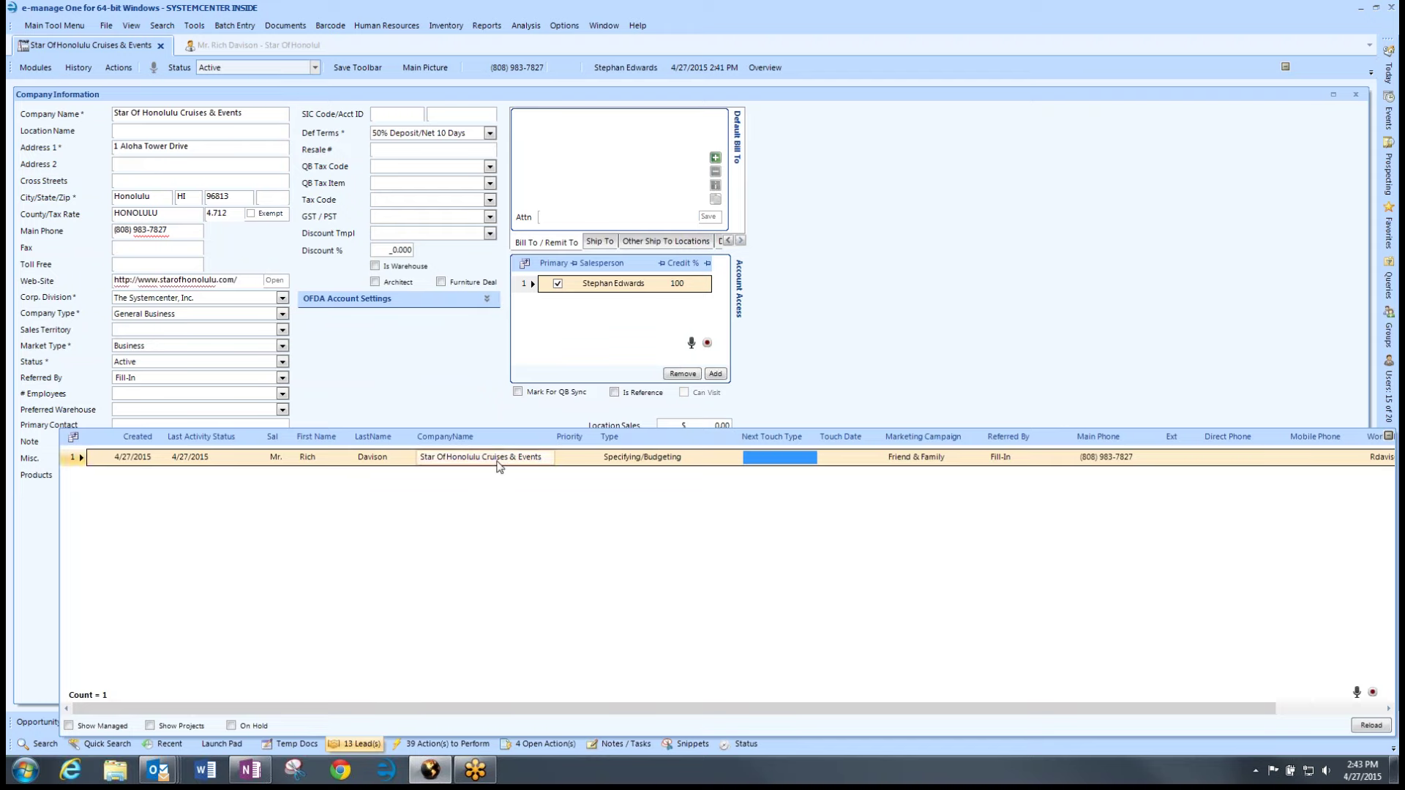
{"action": "left_click", "coordinate": [636, 463]}
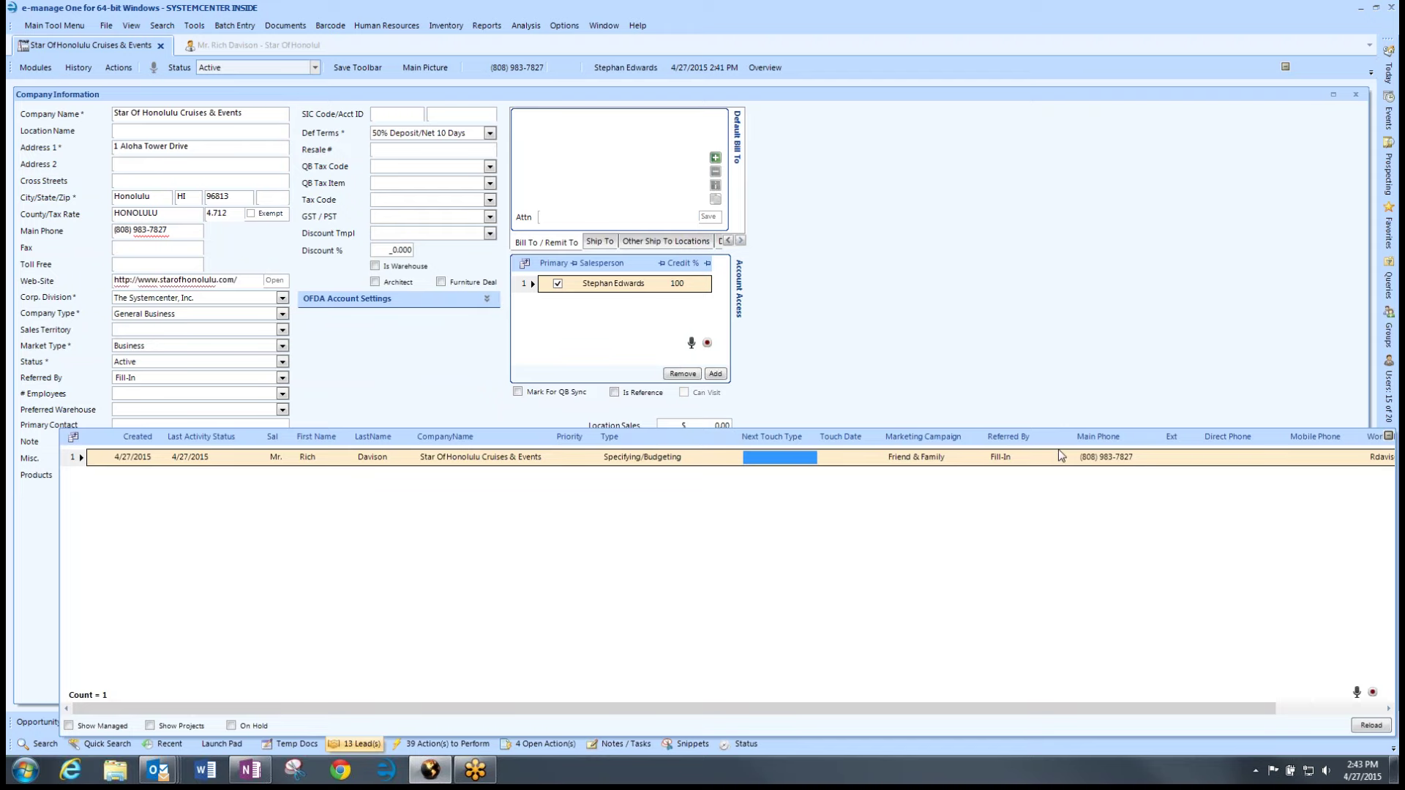
{"action": "left_click", "coordinate": [885, 461]}
{"action": "right_click", "coordinate": [75, 460]}
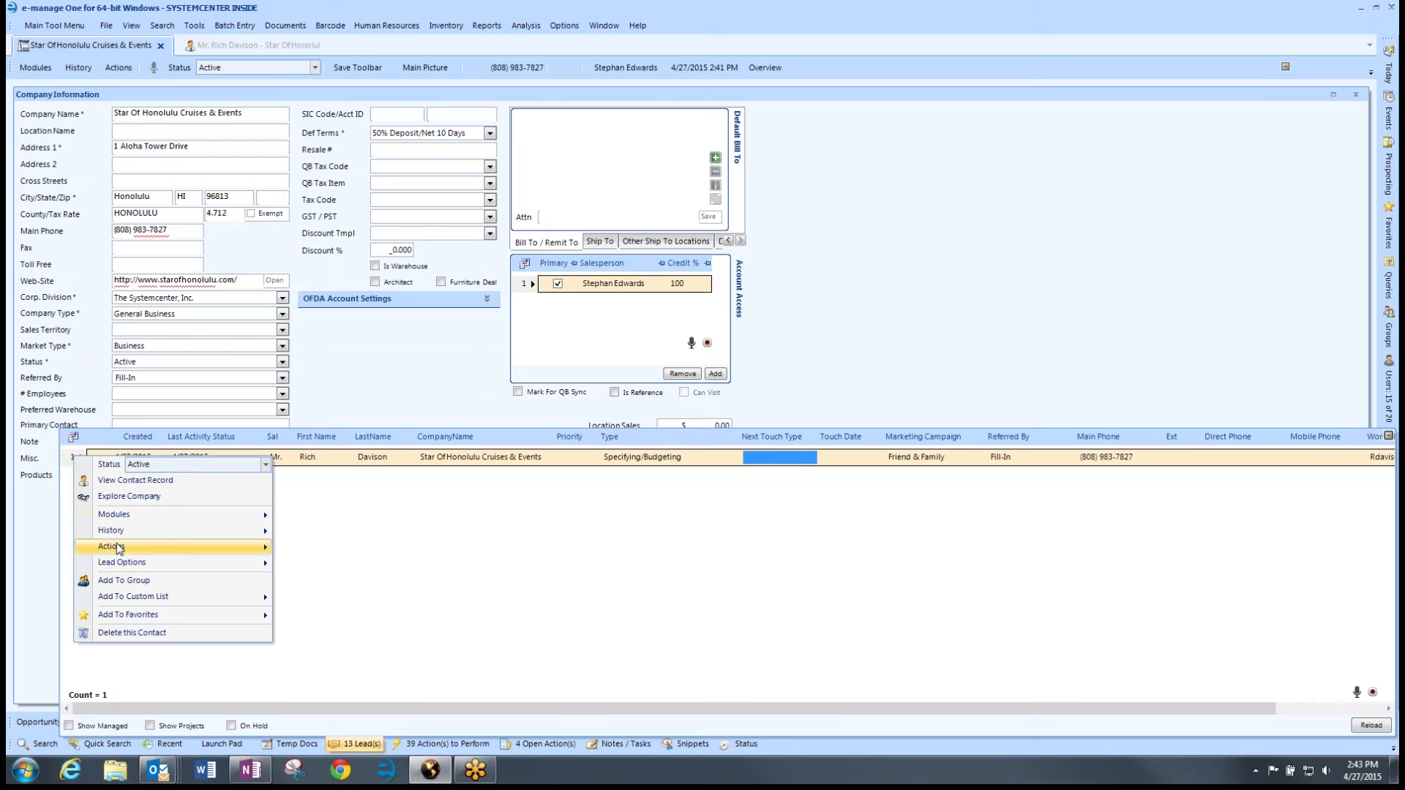
{"action": "mouse_move", "coordinate": [116, 543]}
{"action": "left_click", "coordinate": [350, 536]}
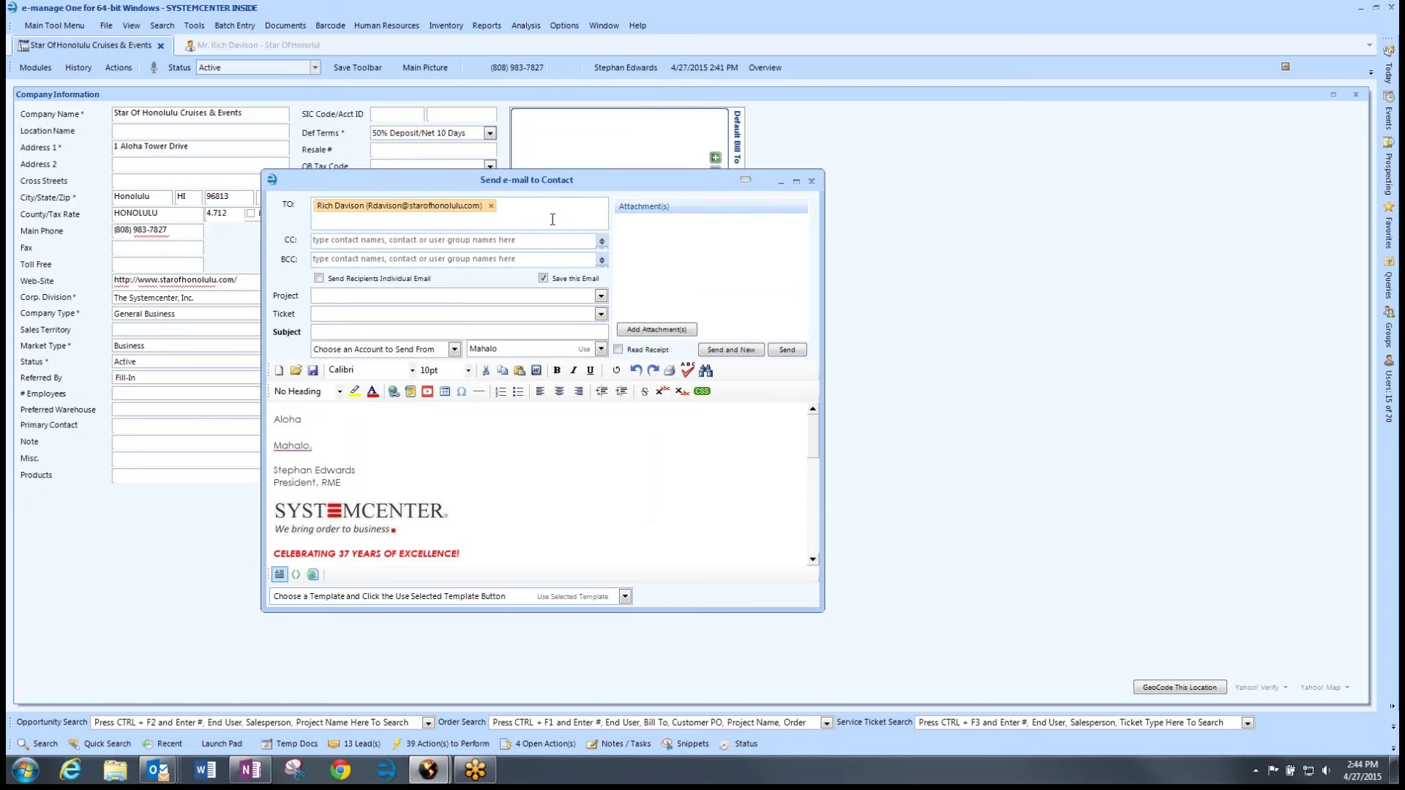
{"action": "left_click", "coordinate": [811, 183]}
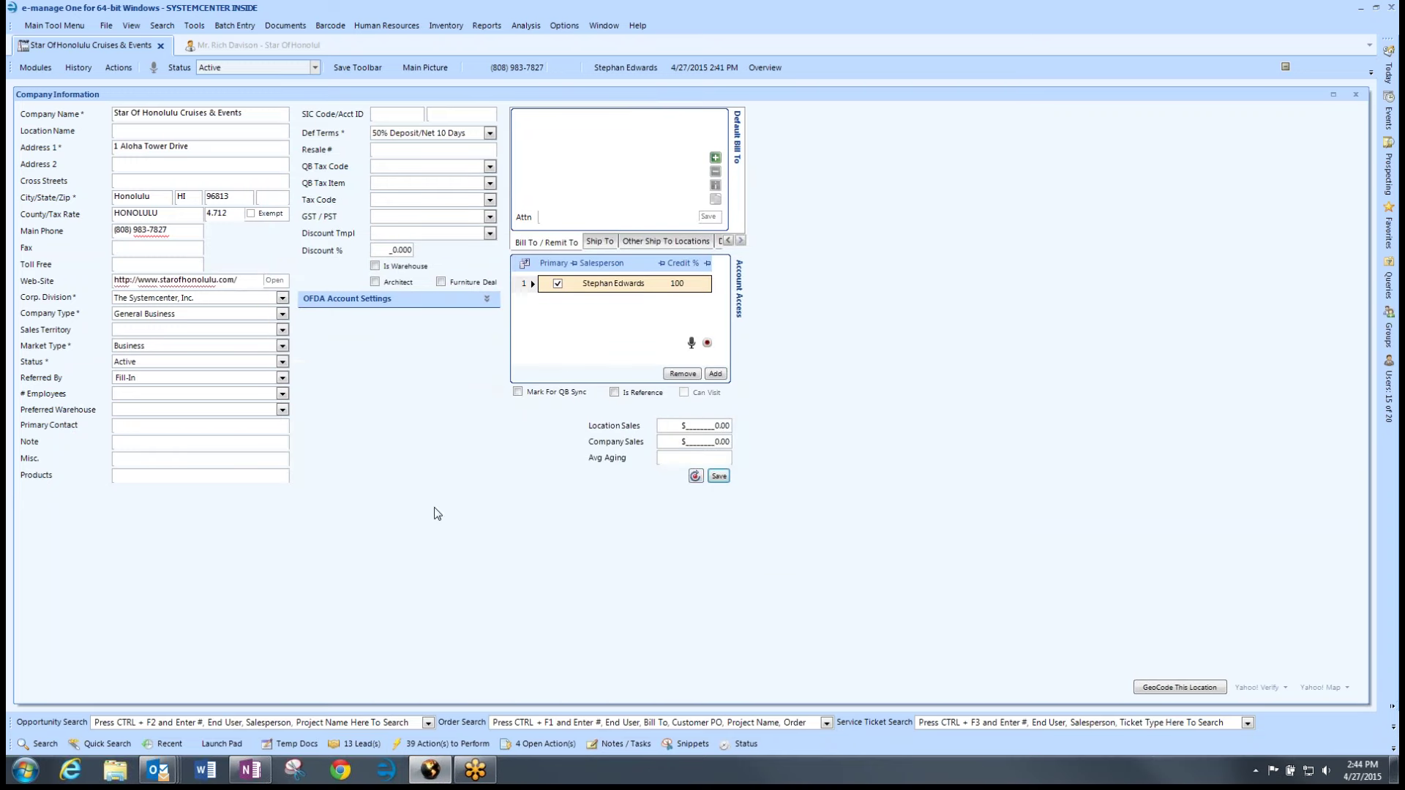
- Open the Place / Remove Hold form for the Star Of Honolulu lead from the leads list
{"action": "left_click", "coordinate": [362, 744]}
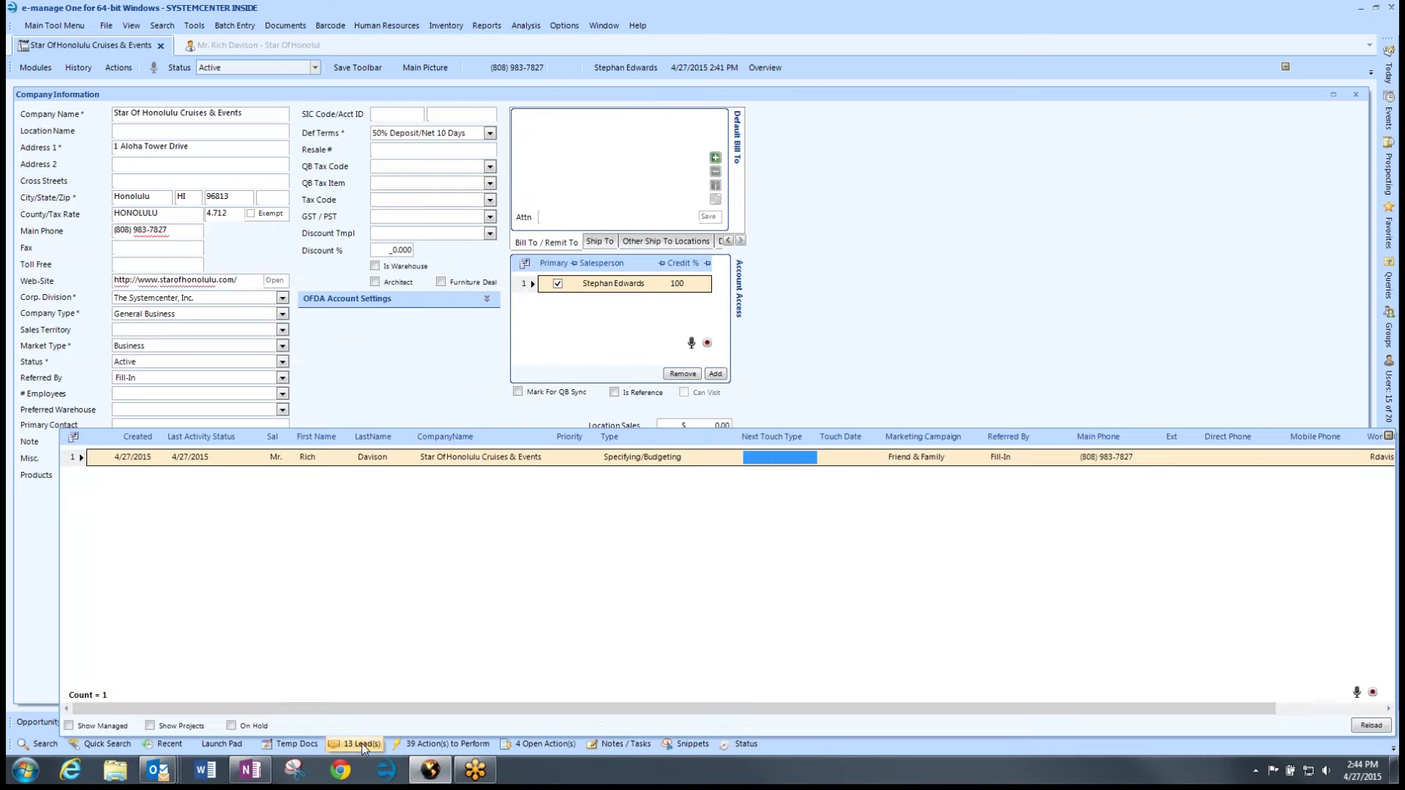
{"action": "right_click", "coordinate": [82, 461]}
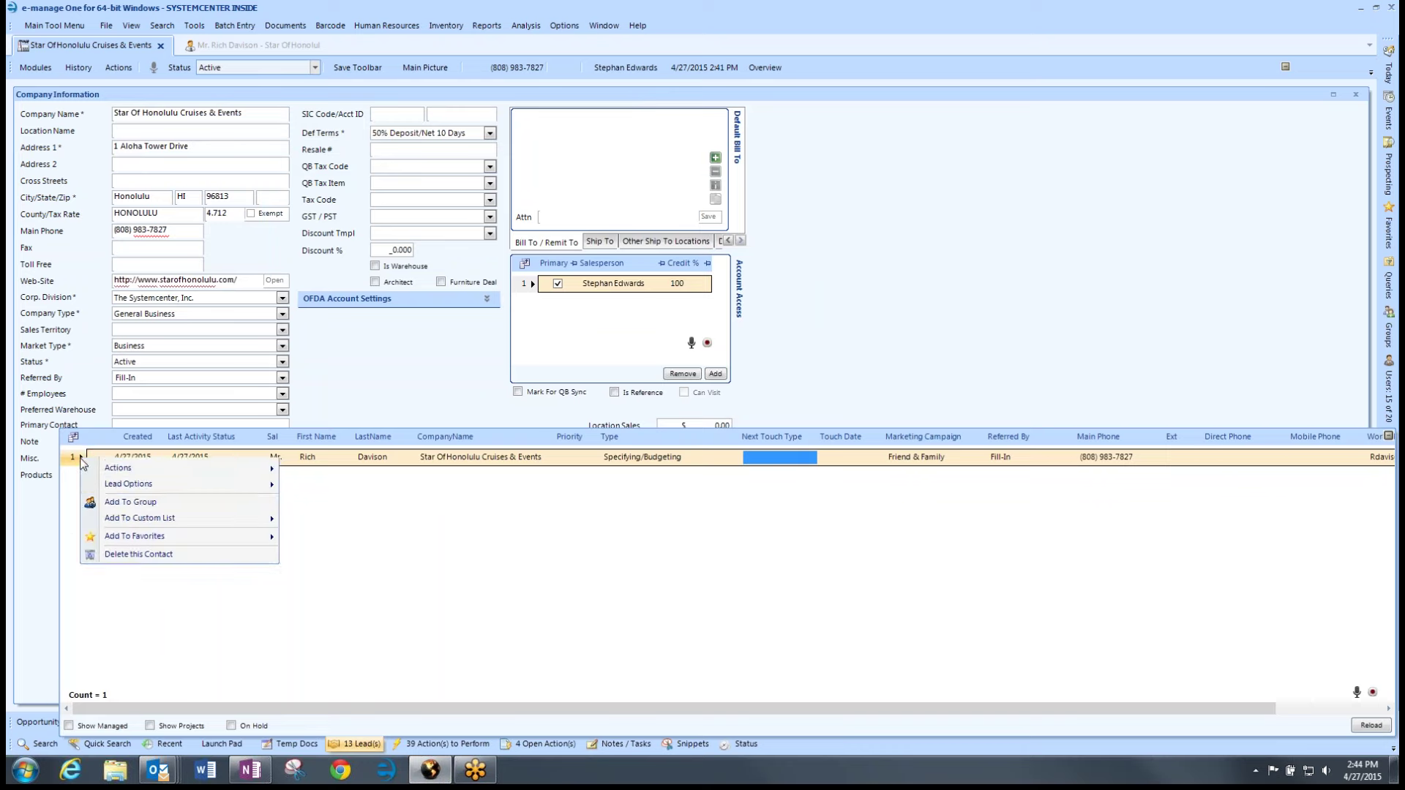
{"action": "mouse_move", "coordinate": [152, 570]}
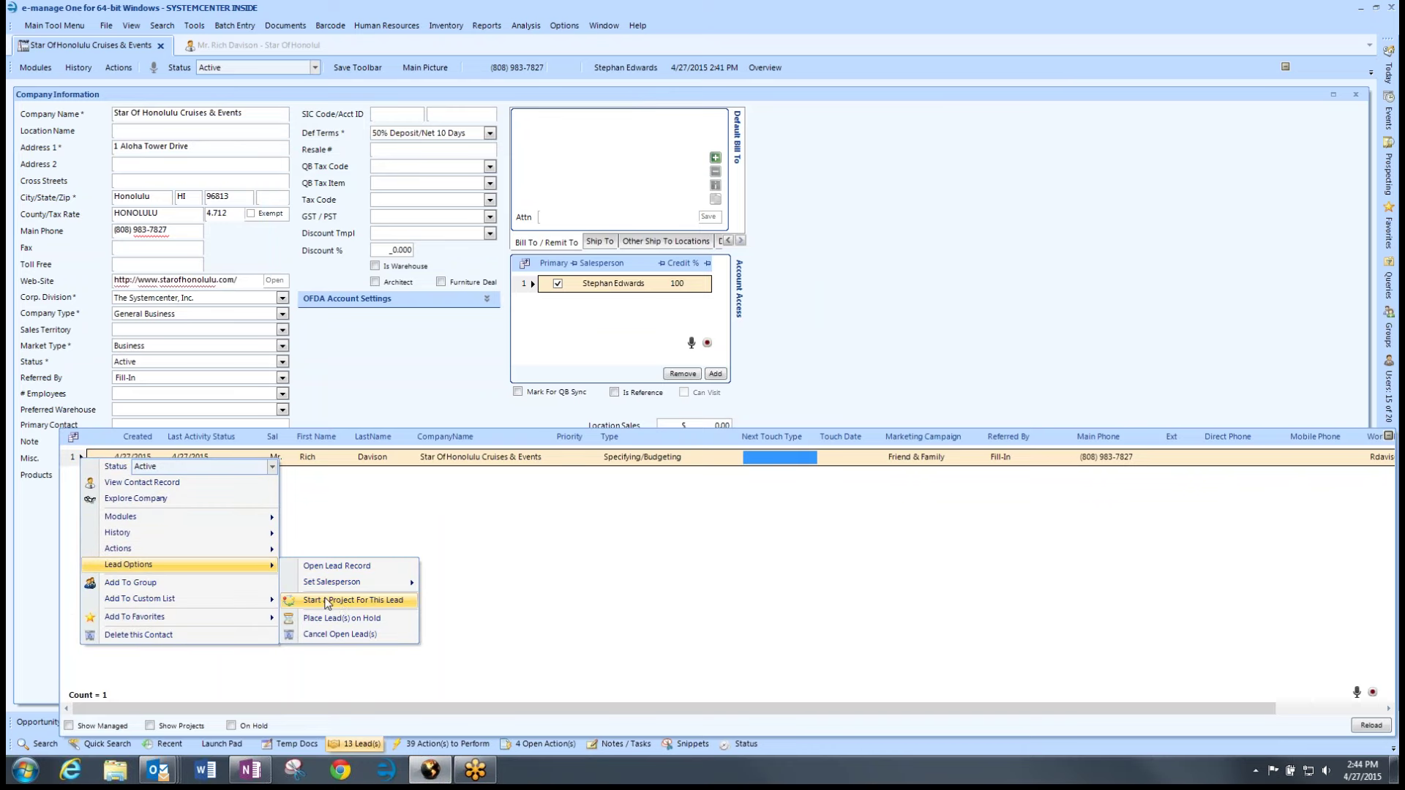
{"action": "left_click", "coordinate": [370, 620]}
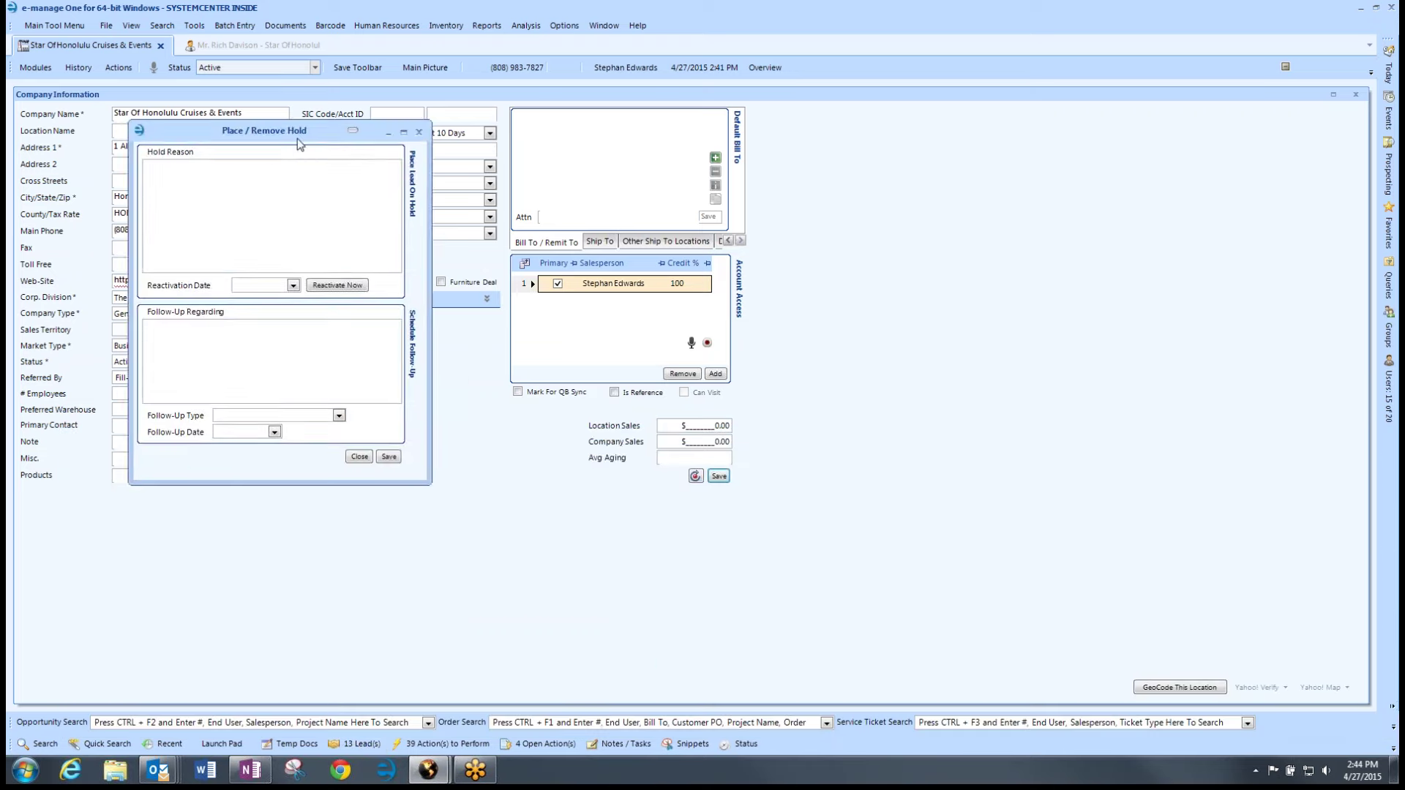
{"action": "left_click_drag", "start_coordinate": [297, 138], "coordinate": [490, 238]}
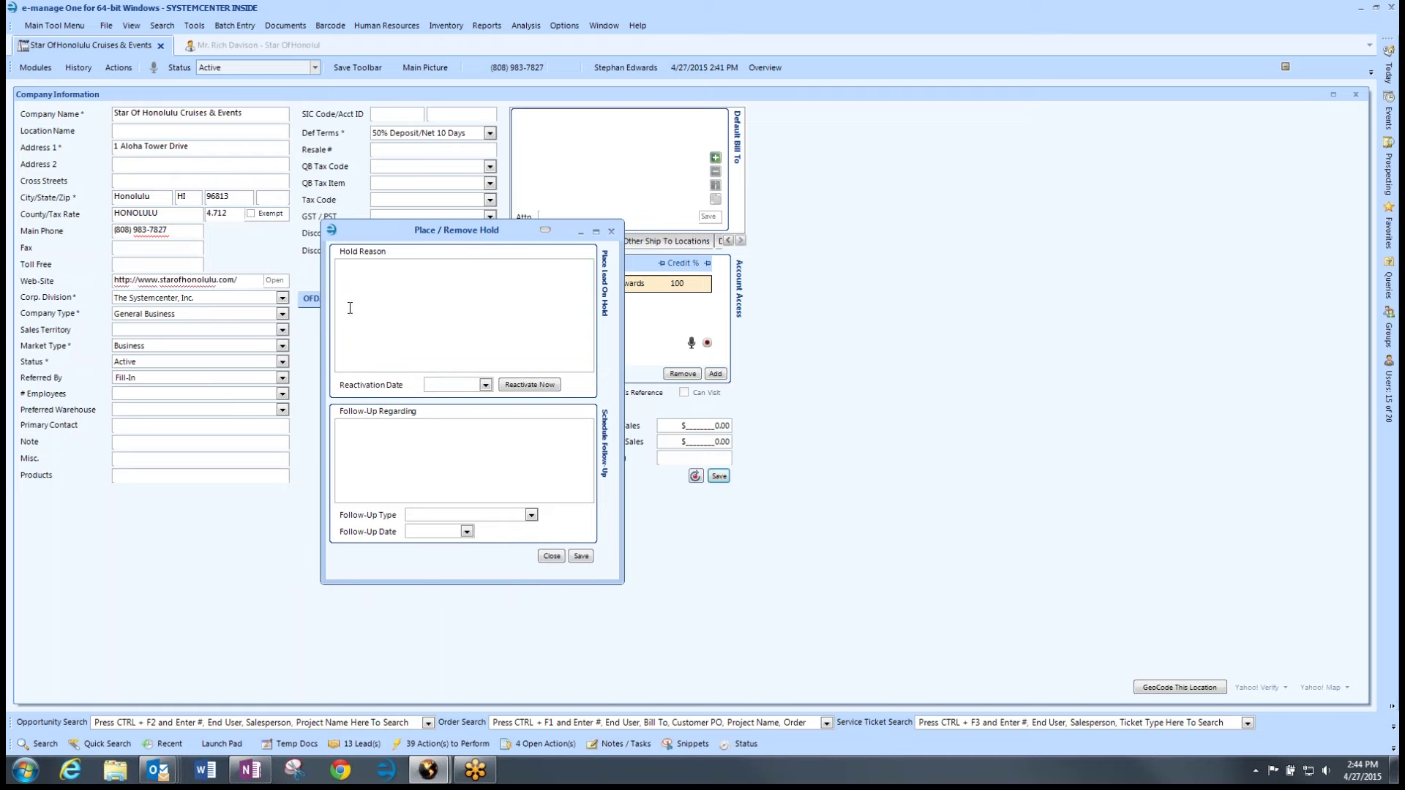
{"action": "left_click", "coordinate": [356, 276]}
{"action": "left_click_drag", "start_coordinate": [458, 239], "coordinate": [458, 247]}
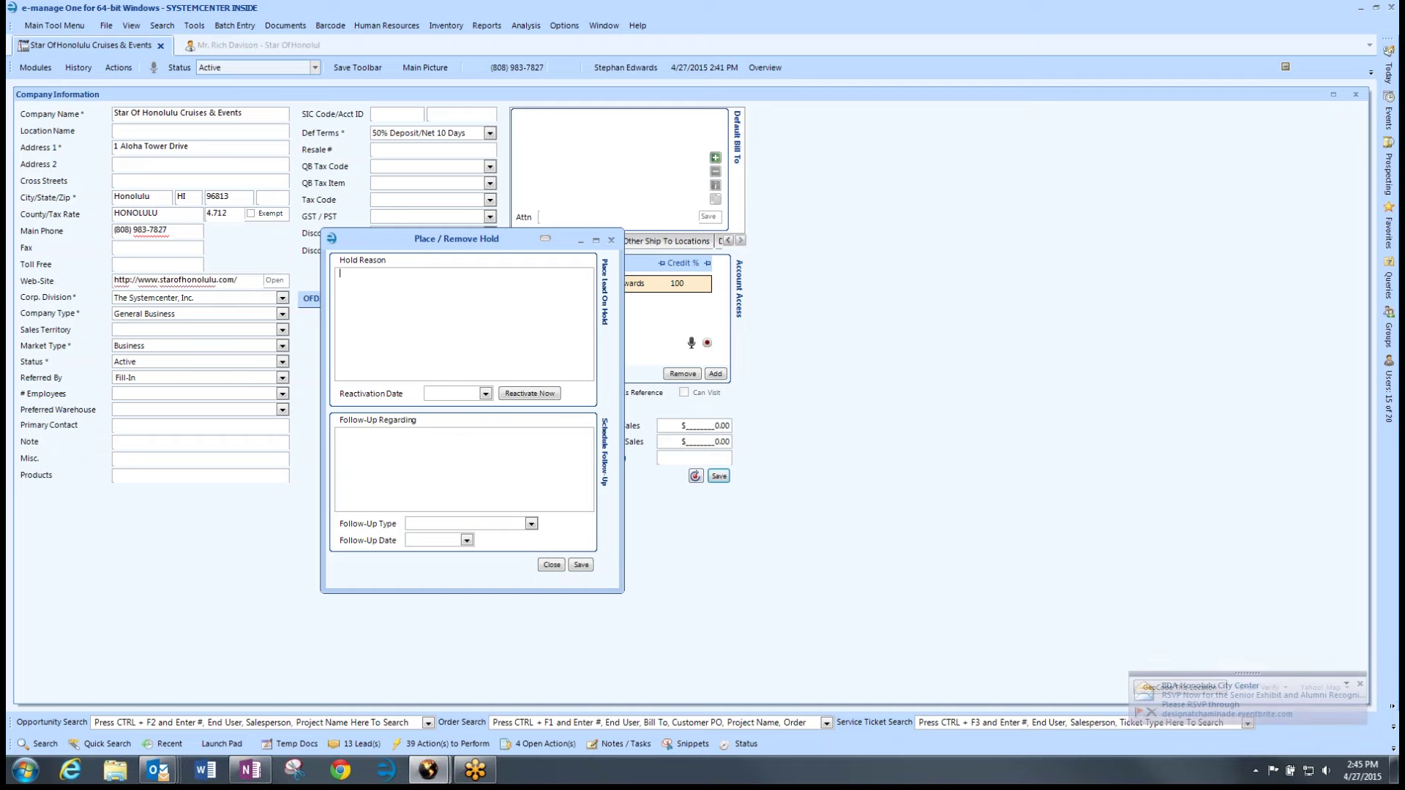
- View the leads on hold in the leads list and switch back to the open leads
{"action": "left_click", "coordinate": [366, 745]}
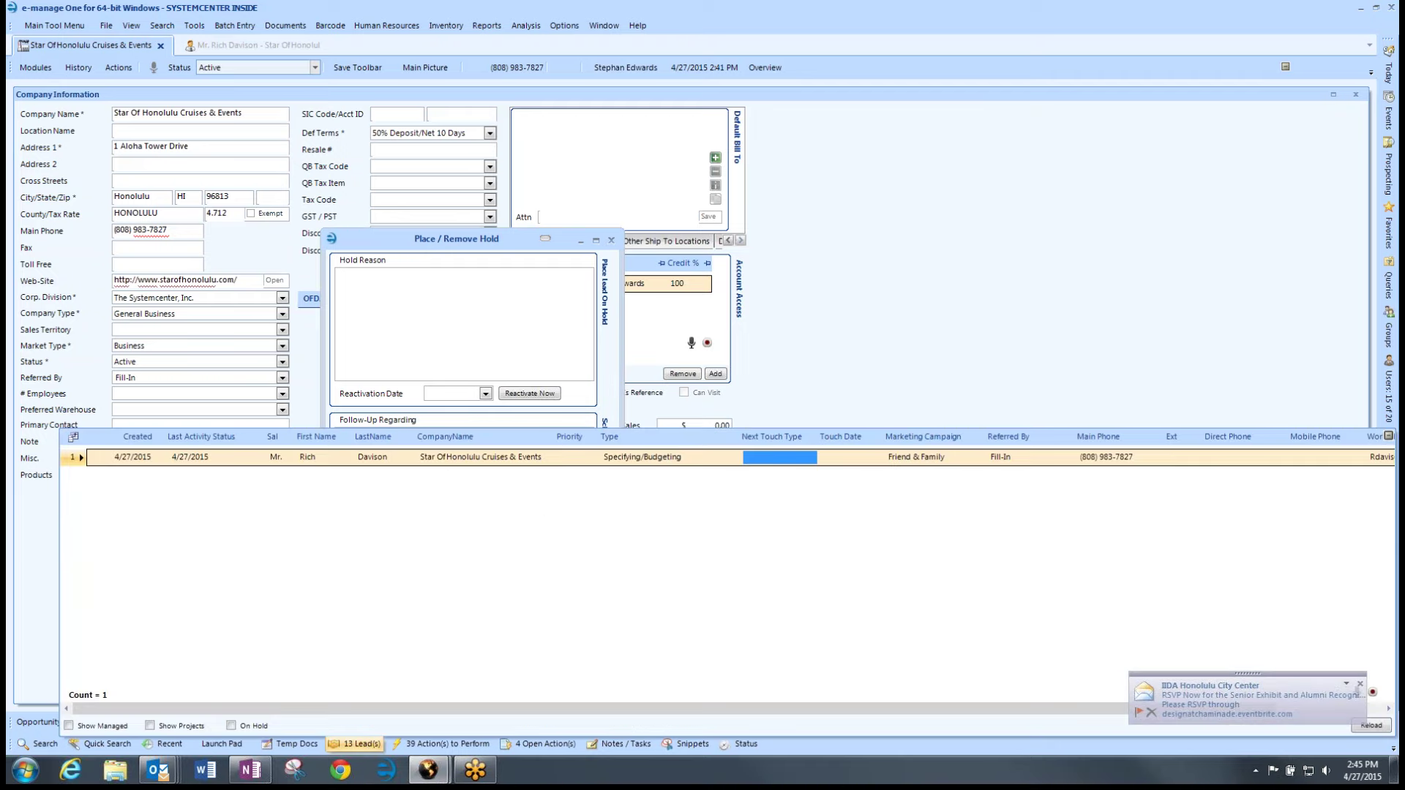
{"action": "left_click", "coordinate": [232, 727]}
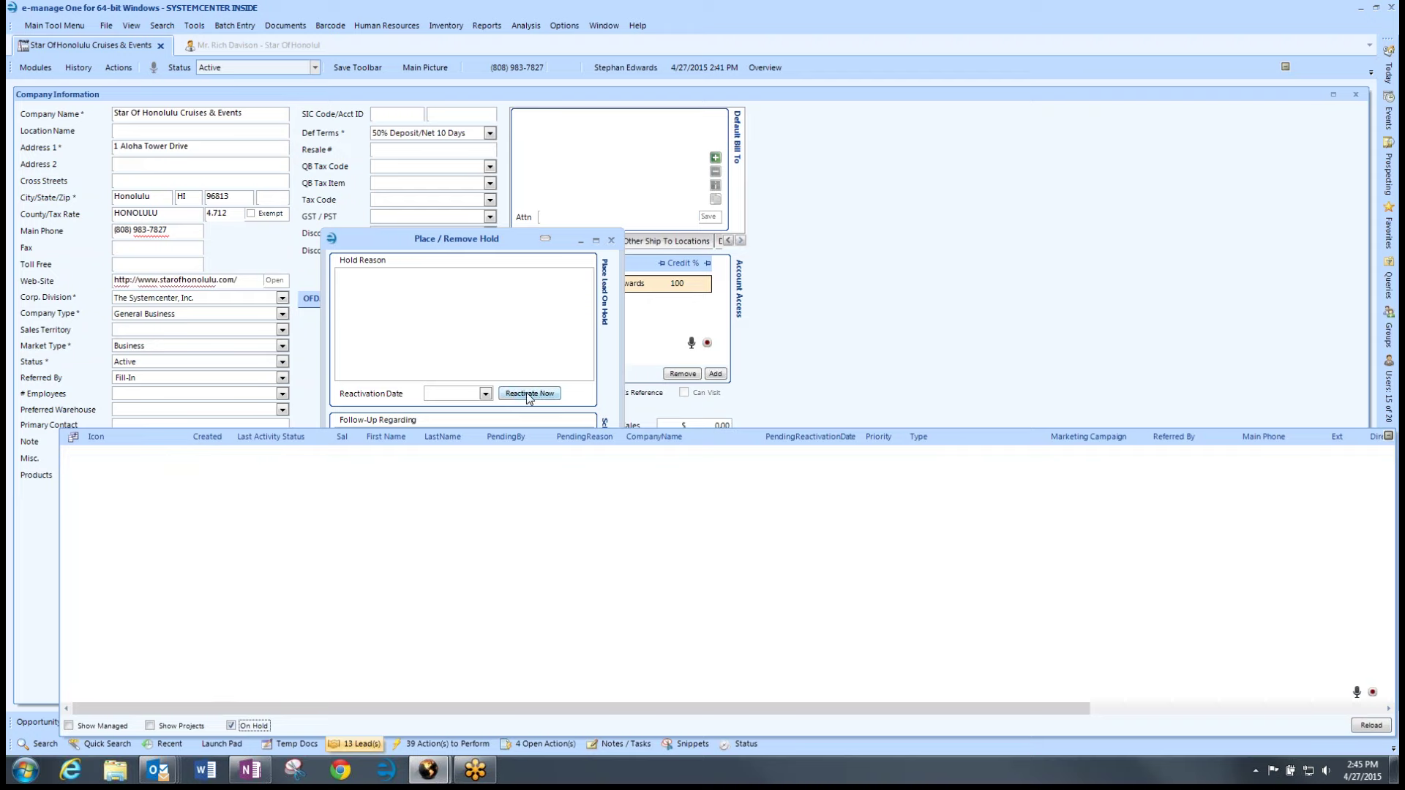
{"action": "left_click", "coordinate": [232, 726]}
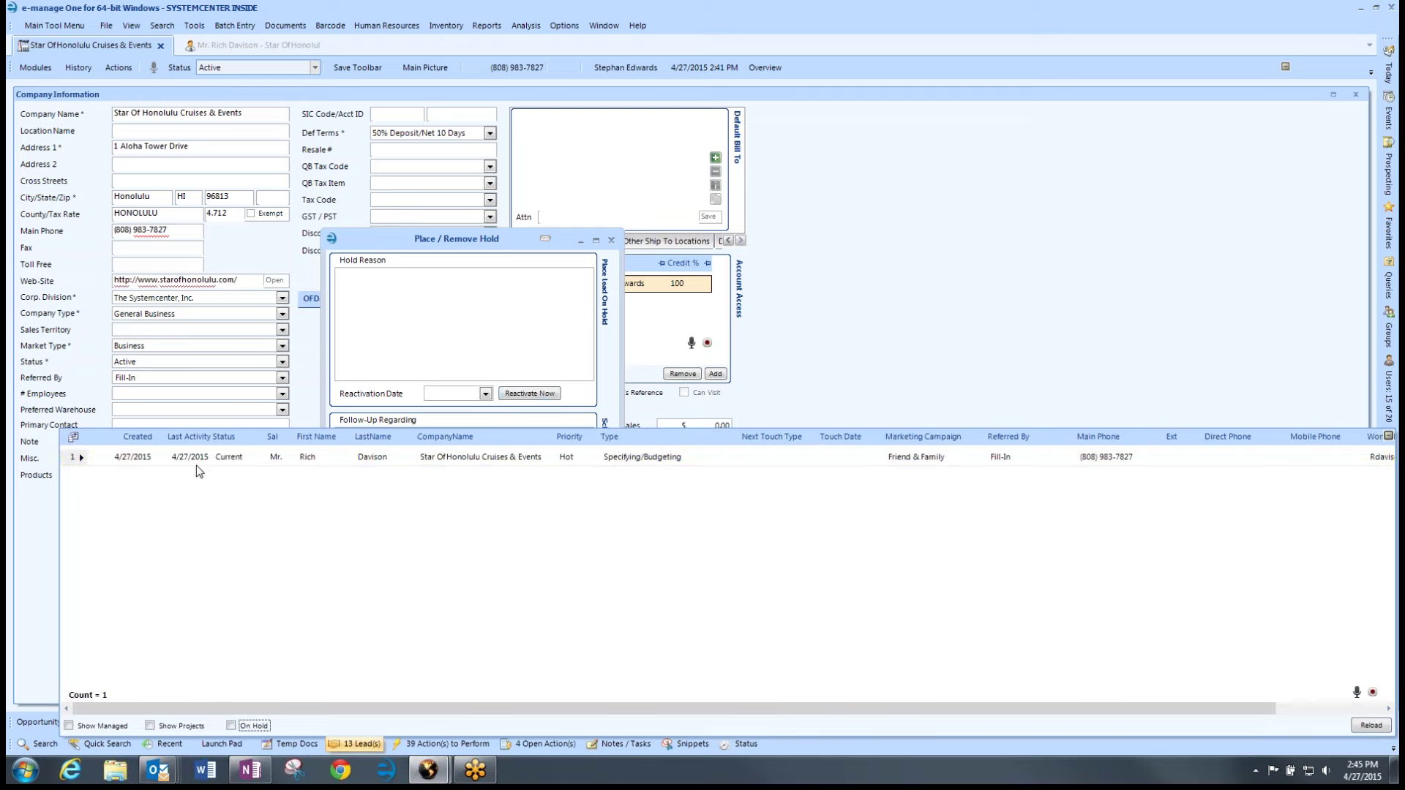
{"action": "left_click", "coordinate": [190, 457]}
- Show managed leads, view the Set Salesperson option for the FEA Construction lead, and close the hold form without saving
{"action": "left_click", "coordinate": [69, 726]}
{"action": "left_click", "coordinate": [70, 726]}
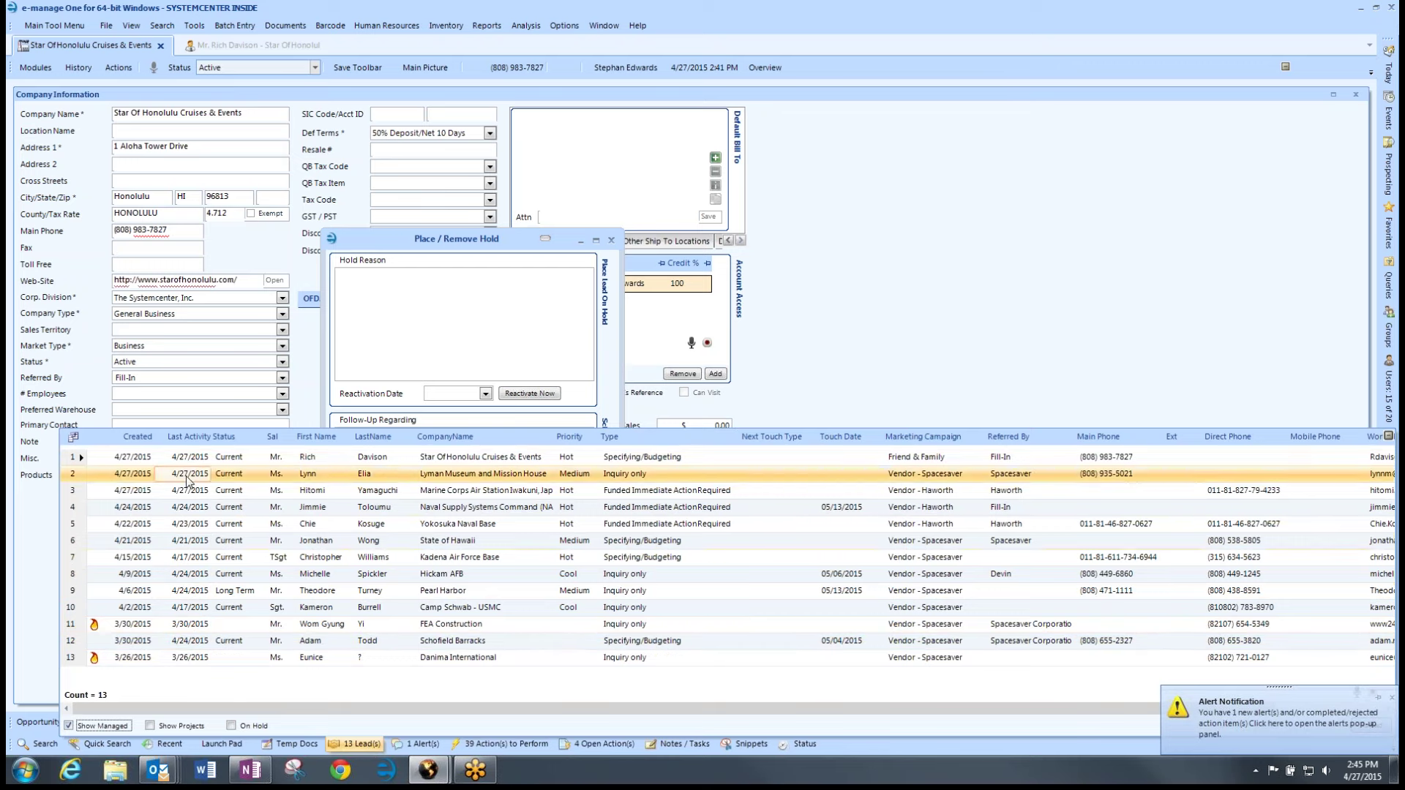
{"action": "right_click", "coordinate": [104, 624]}
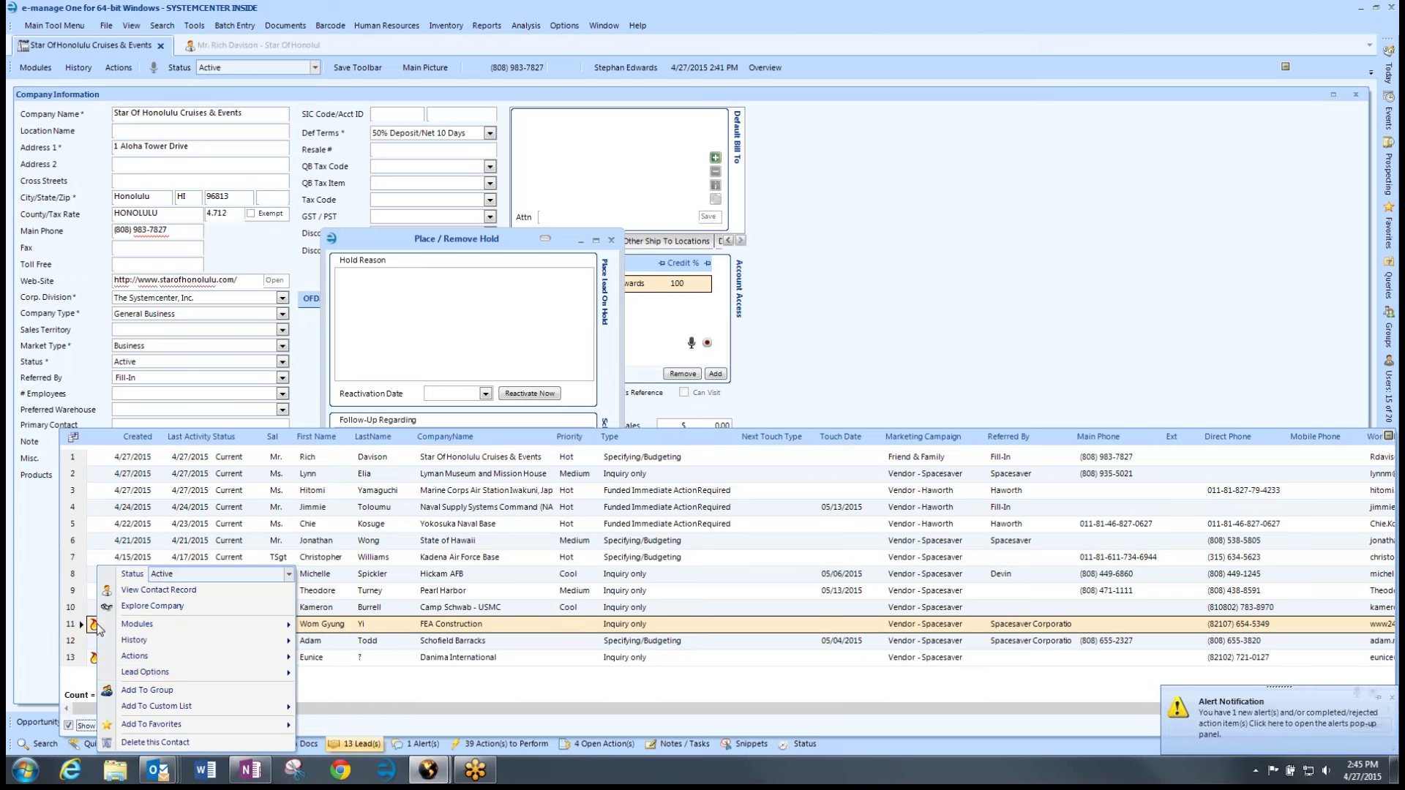
{"action": "mouse_move", "coordinate": [153, 673]}
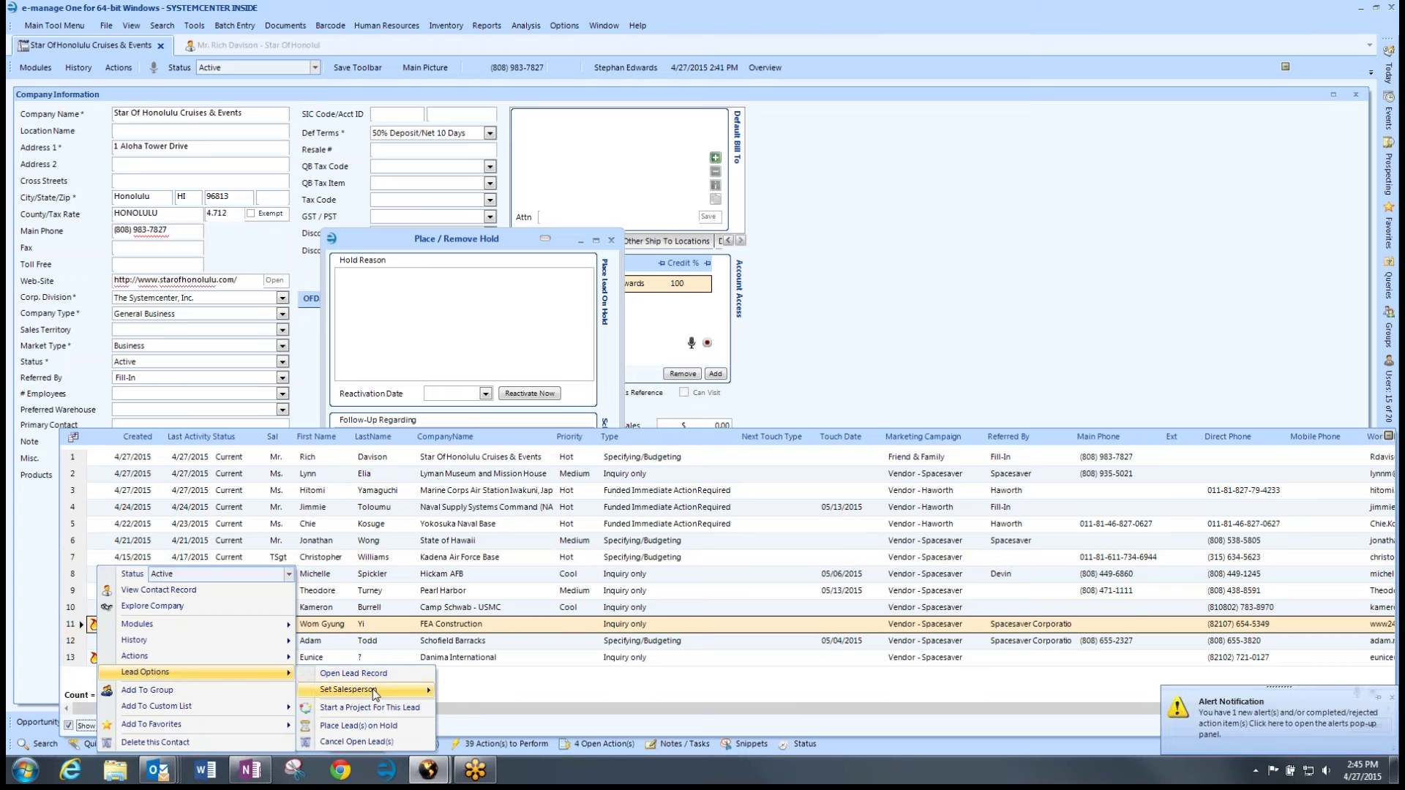
{"action": "mouse_move", "coordinate": [372, 688]}
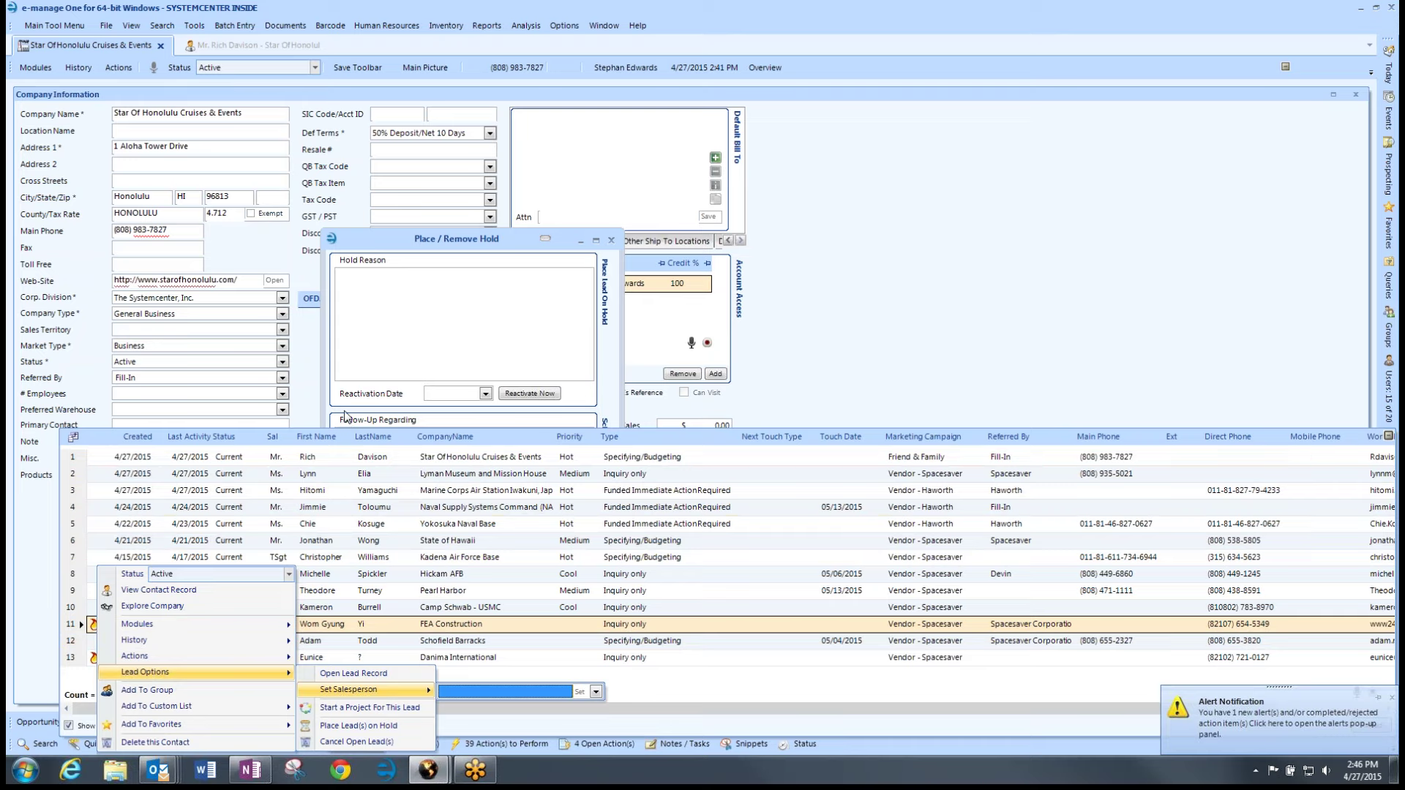
{"action": "left_click", "coordinate": [544, 311]}
{"action": "left_click", "coordinate": [617, 241]}
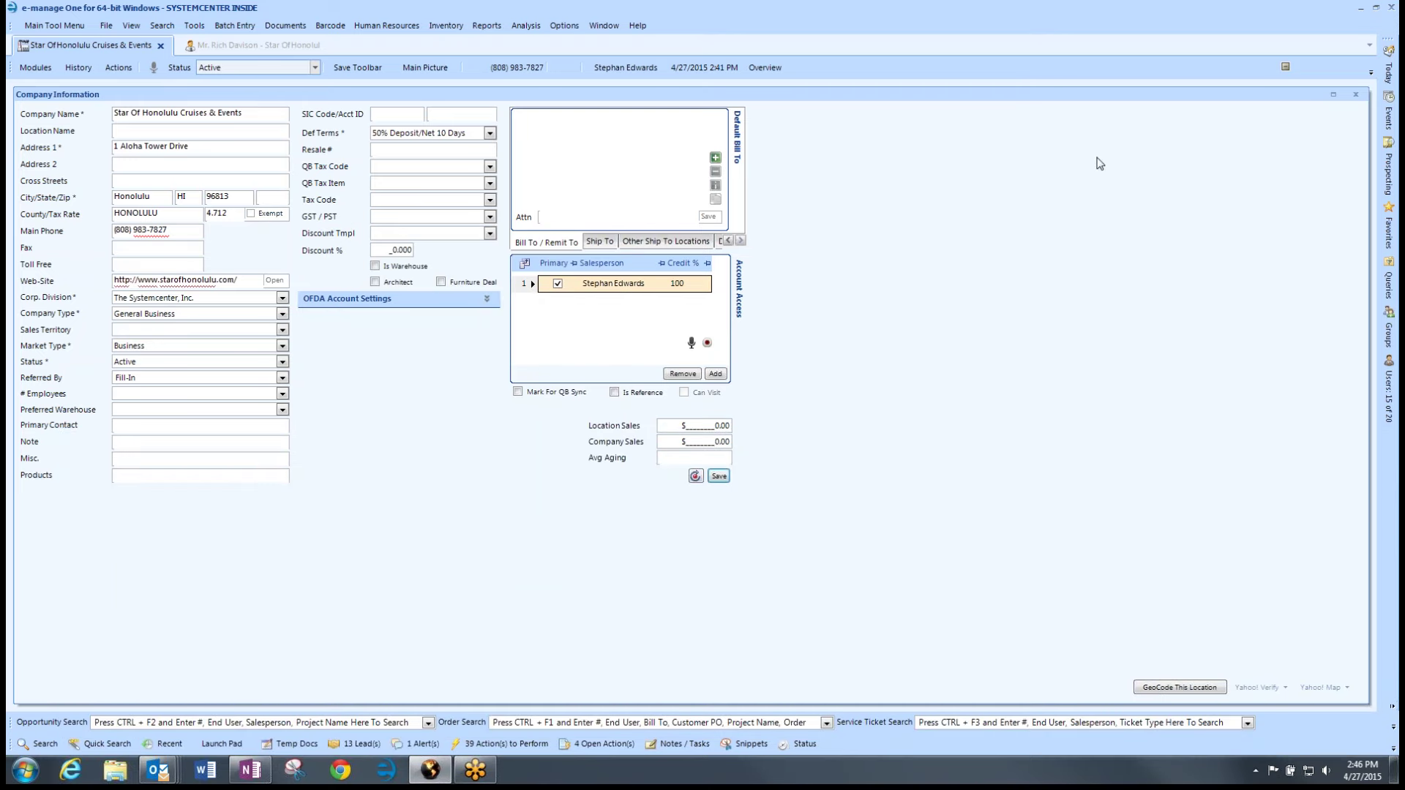
- Review the prospecting results and the Star Of Honolulu contact record, and hide the managed leads in the leads list
{"action": "left_click", "coordinate": [1390, 174]}
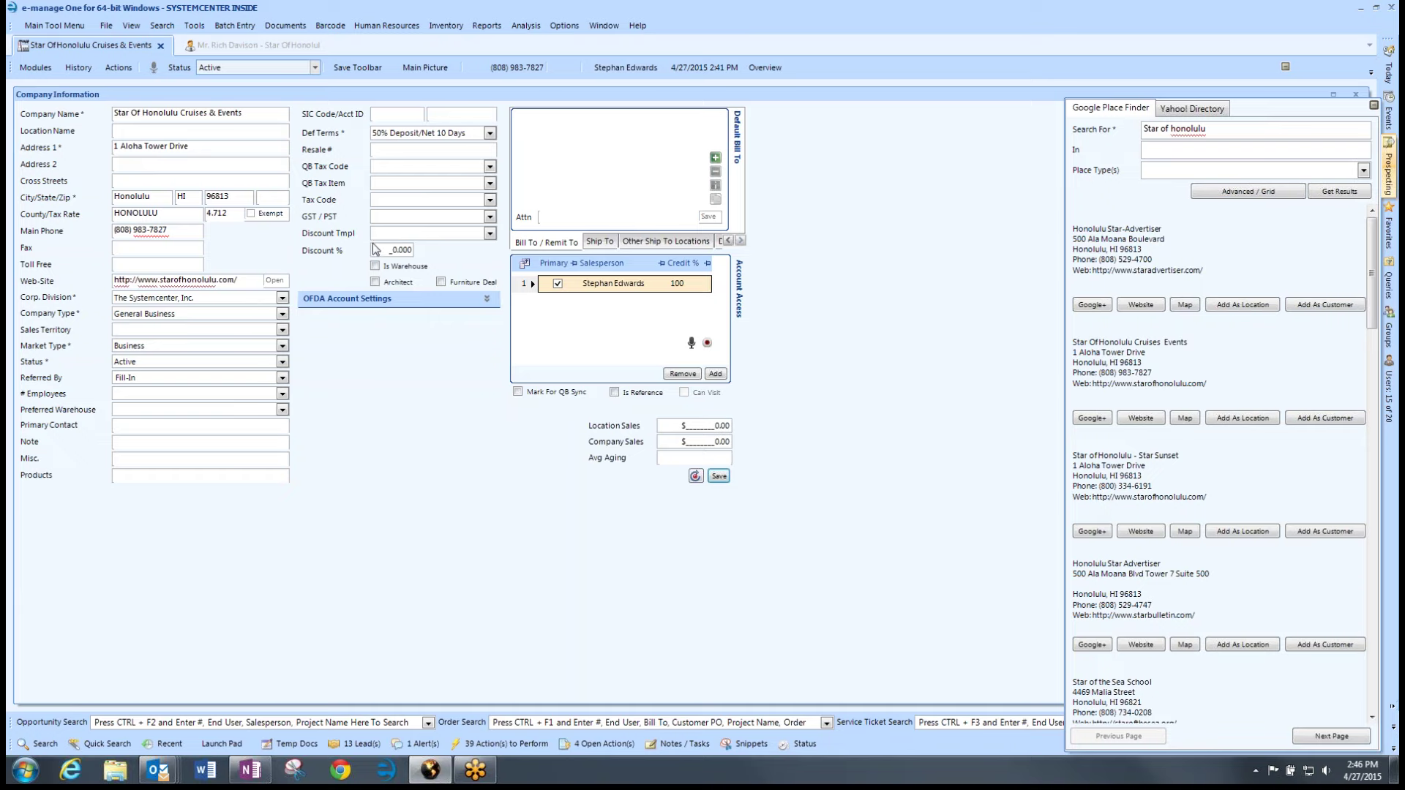
{"action": "left_click", "coordinate": [223, 49]}
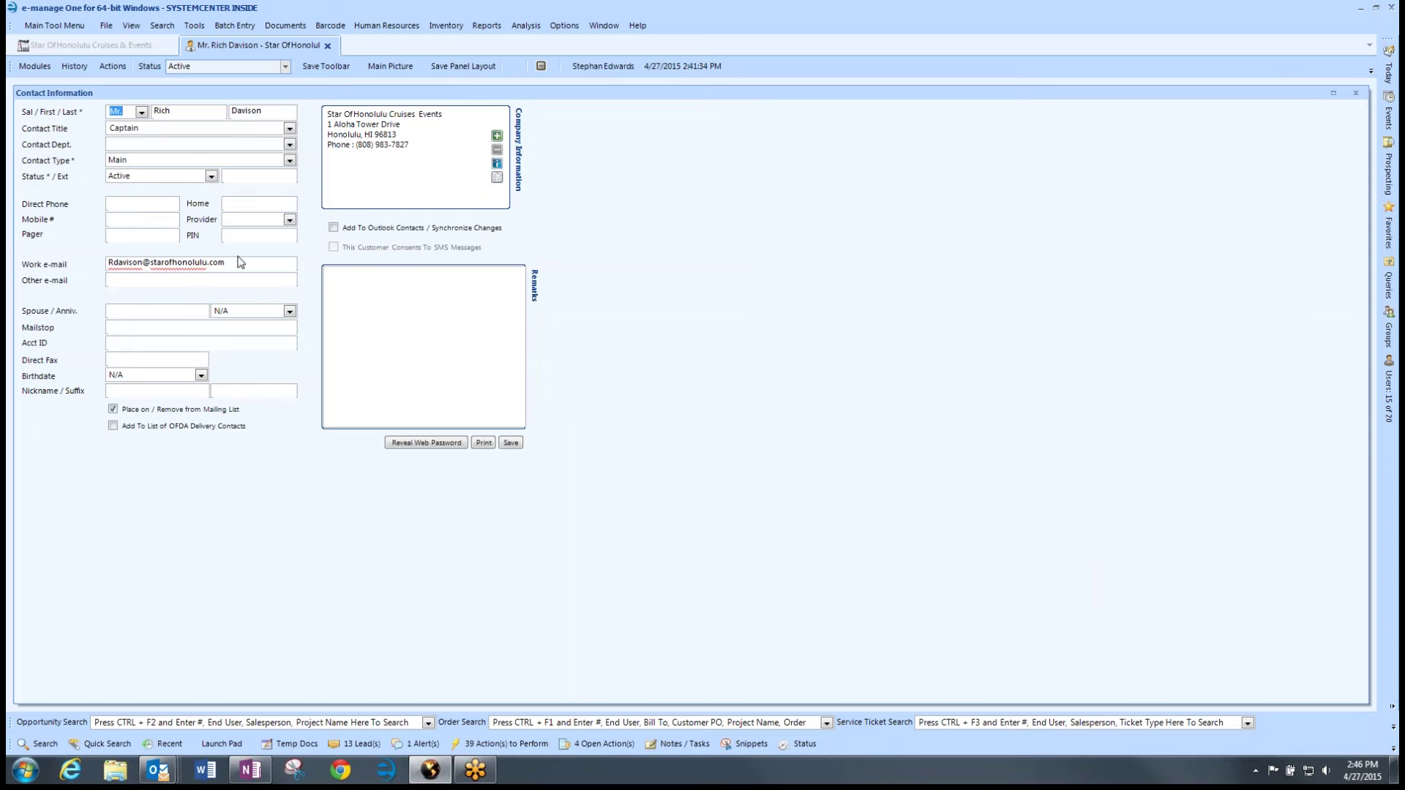
{"action": "left_click", "coordinate": [360, 740]}
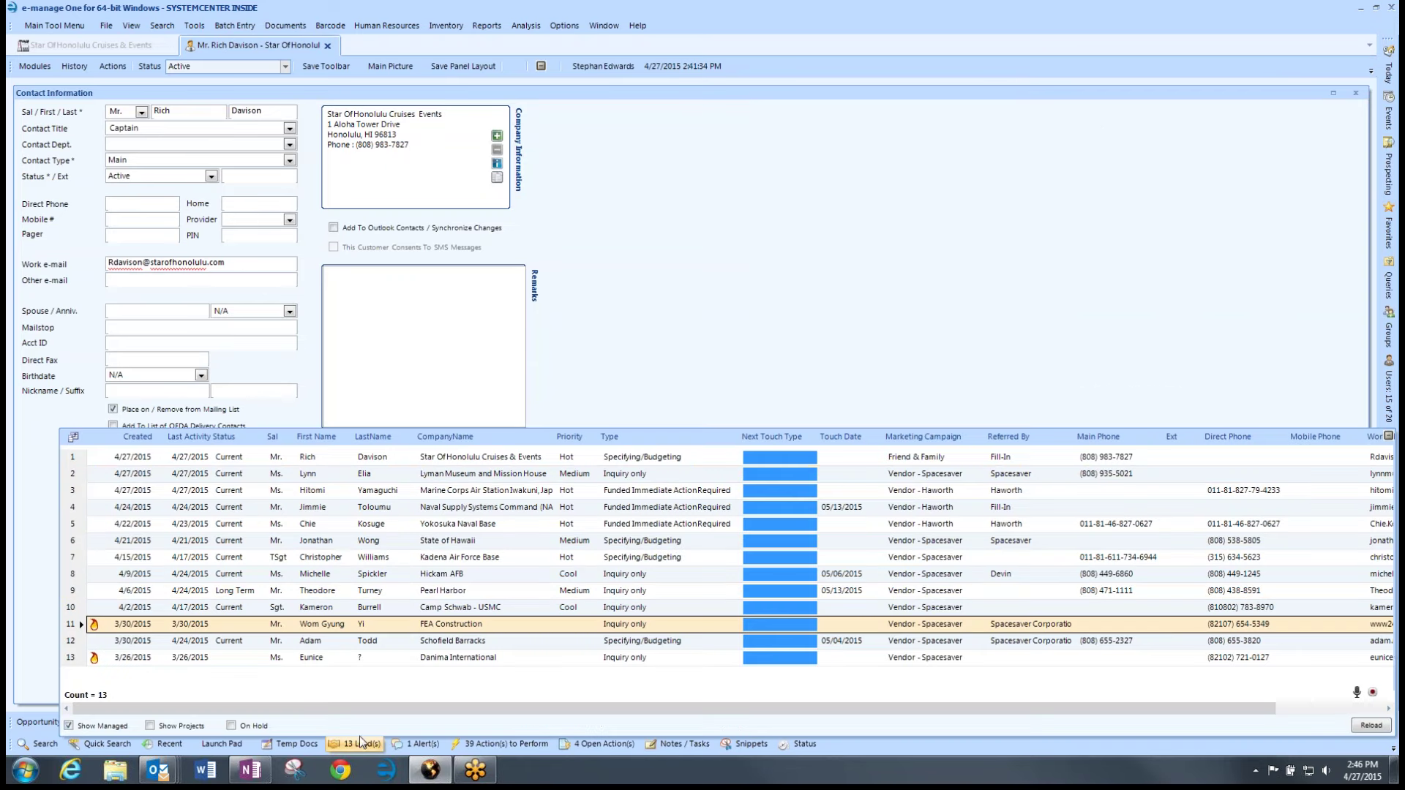
{"action": "left_click", "coordinate": [71, 726]}
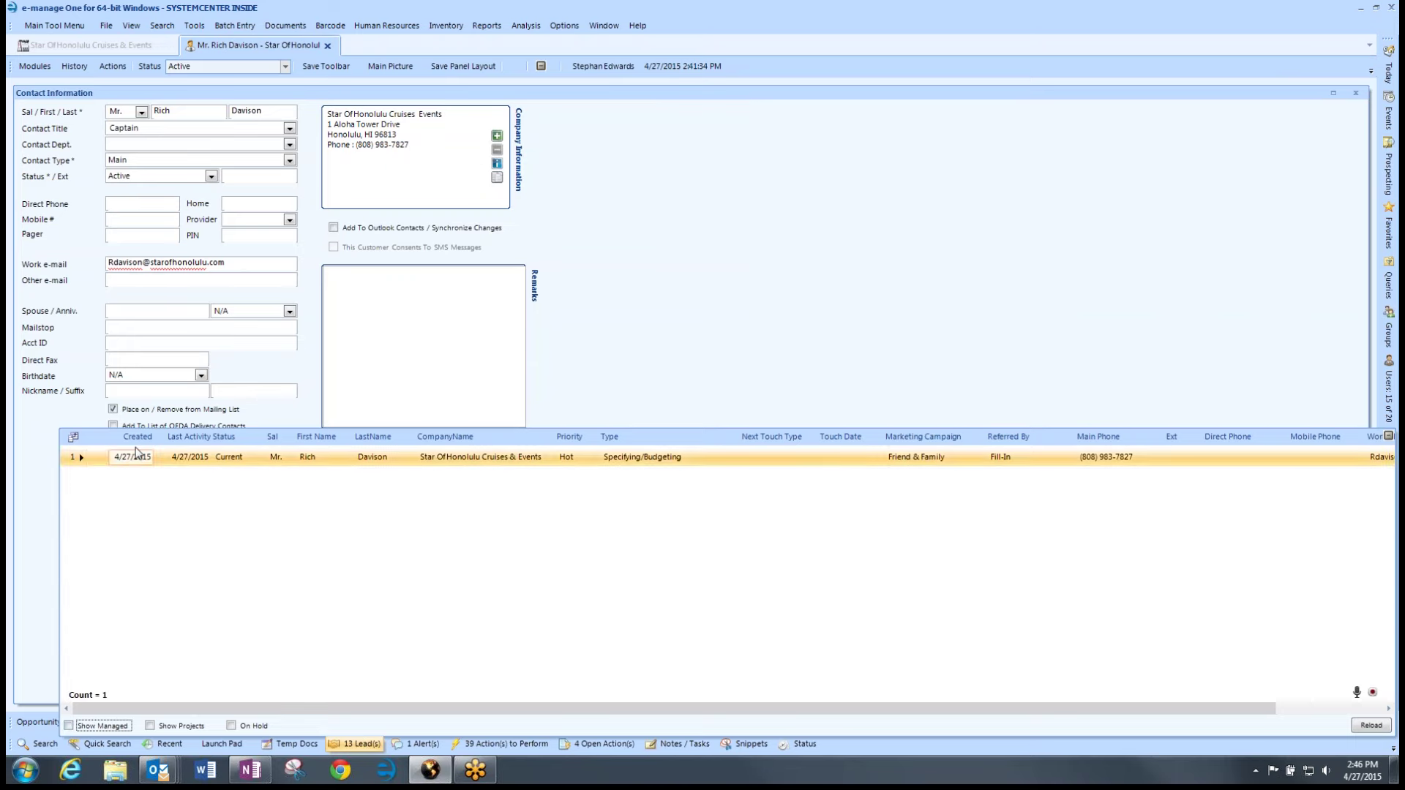
- Review the campaign details of Friend & Family under Systemcenter in the Marketing Campaign Manager, and close the manager
{"action": "left_click", "coordinate": [195, 26]}
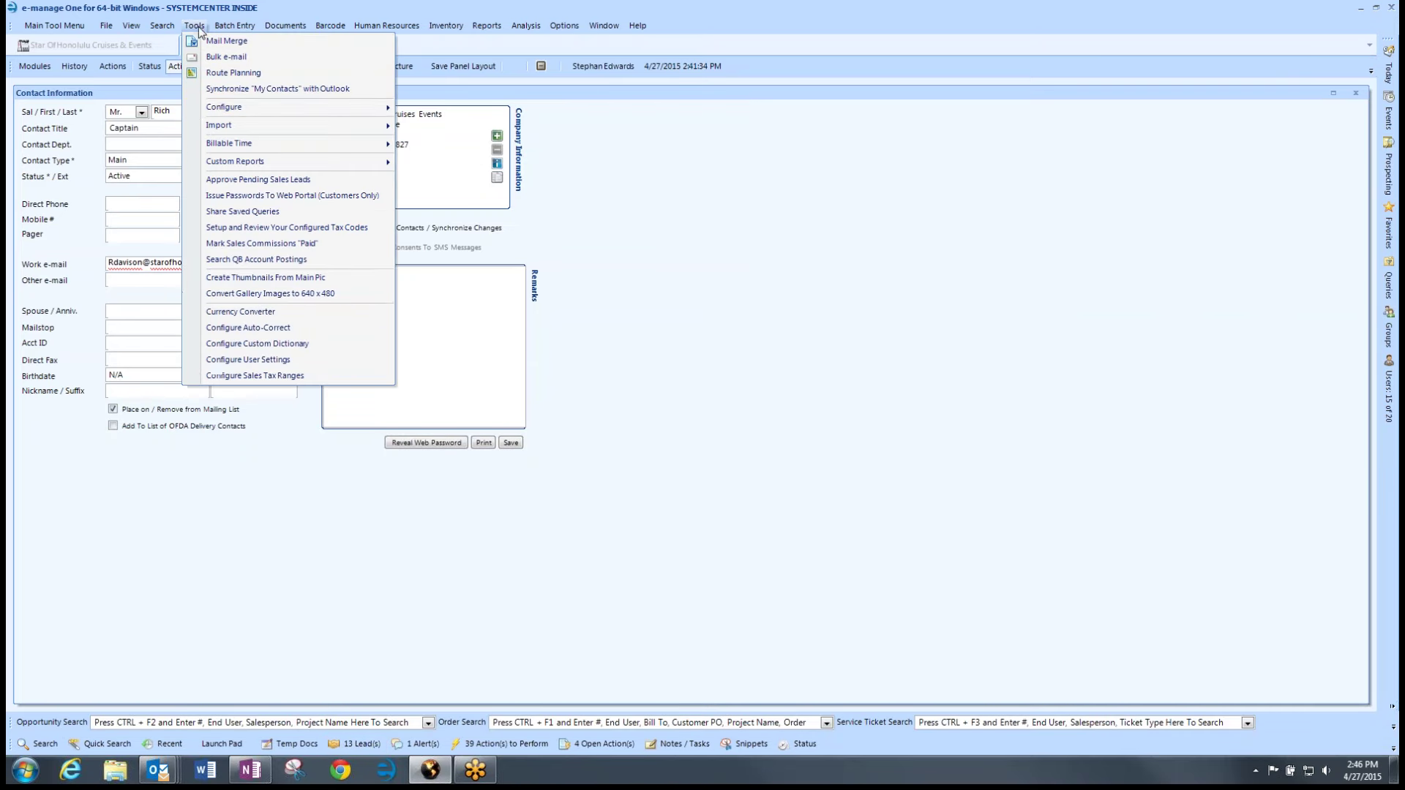
{"action": "mouse_move", "coordinate": [199, 106]}
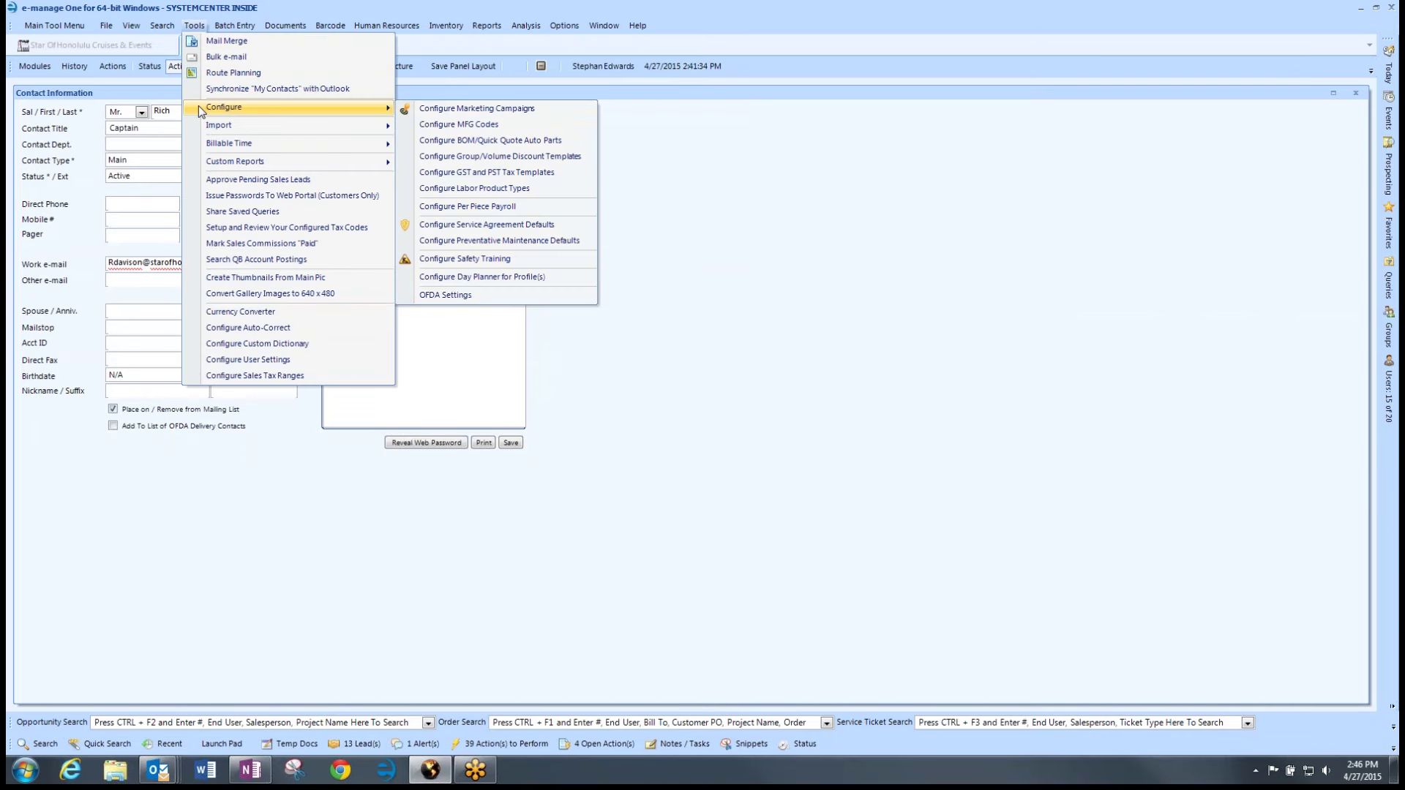
{"action": "left_click", "coordinate": [476, 108]}
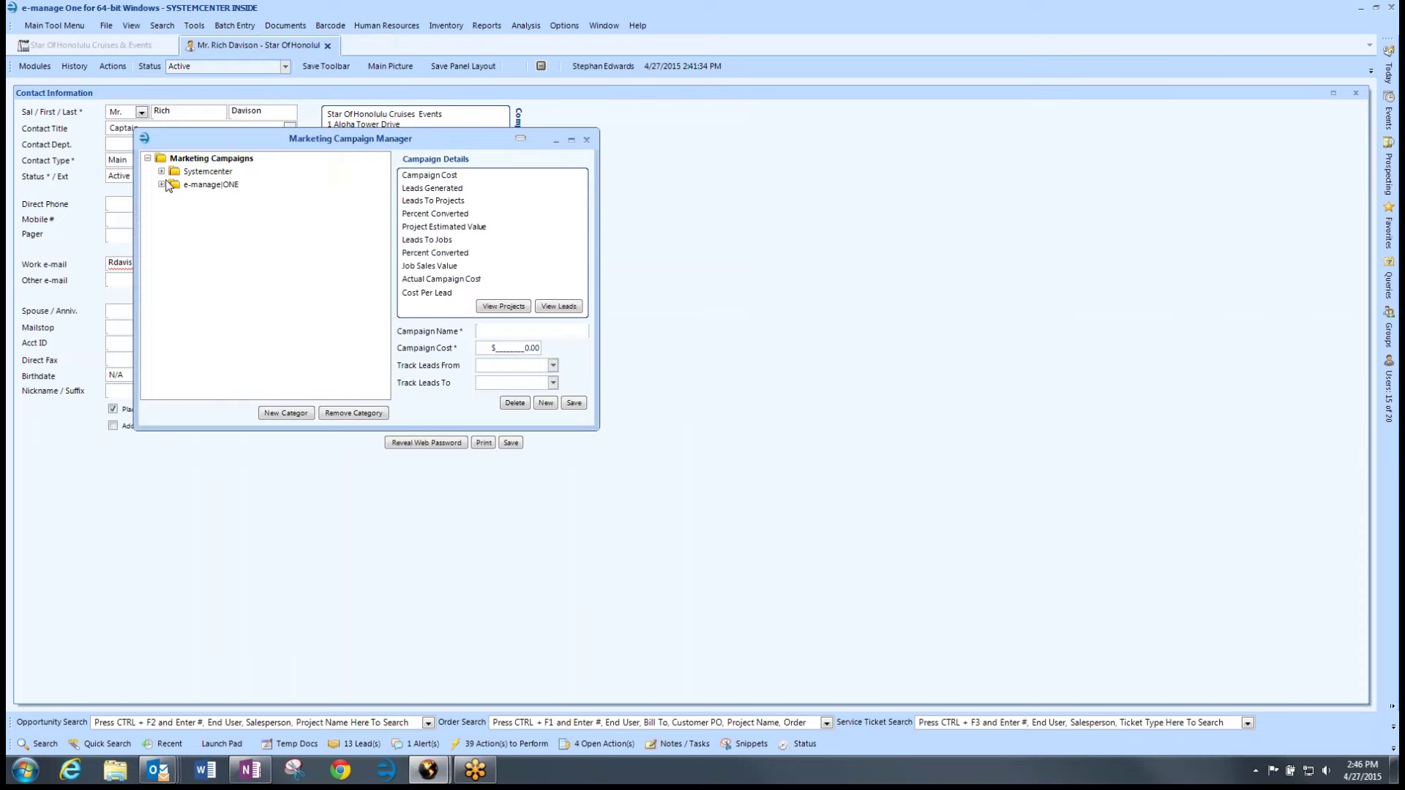
{"action": "left_click", "coordinate": [161, 171]}
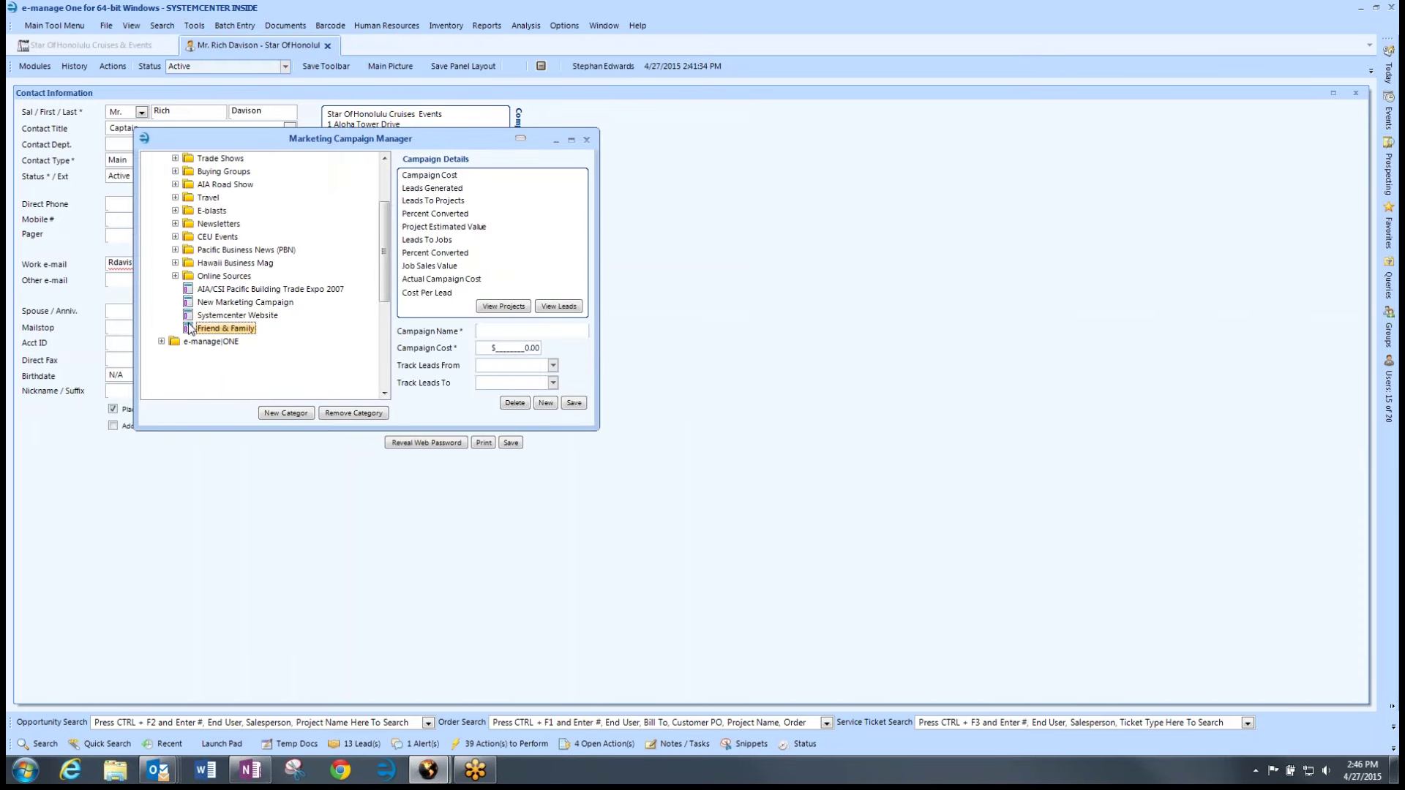
{"action": "left_click", "coordinate": [190, 328]}
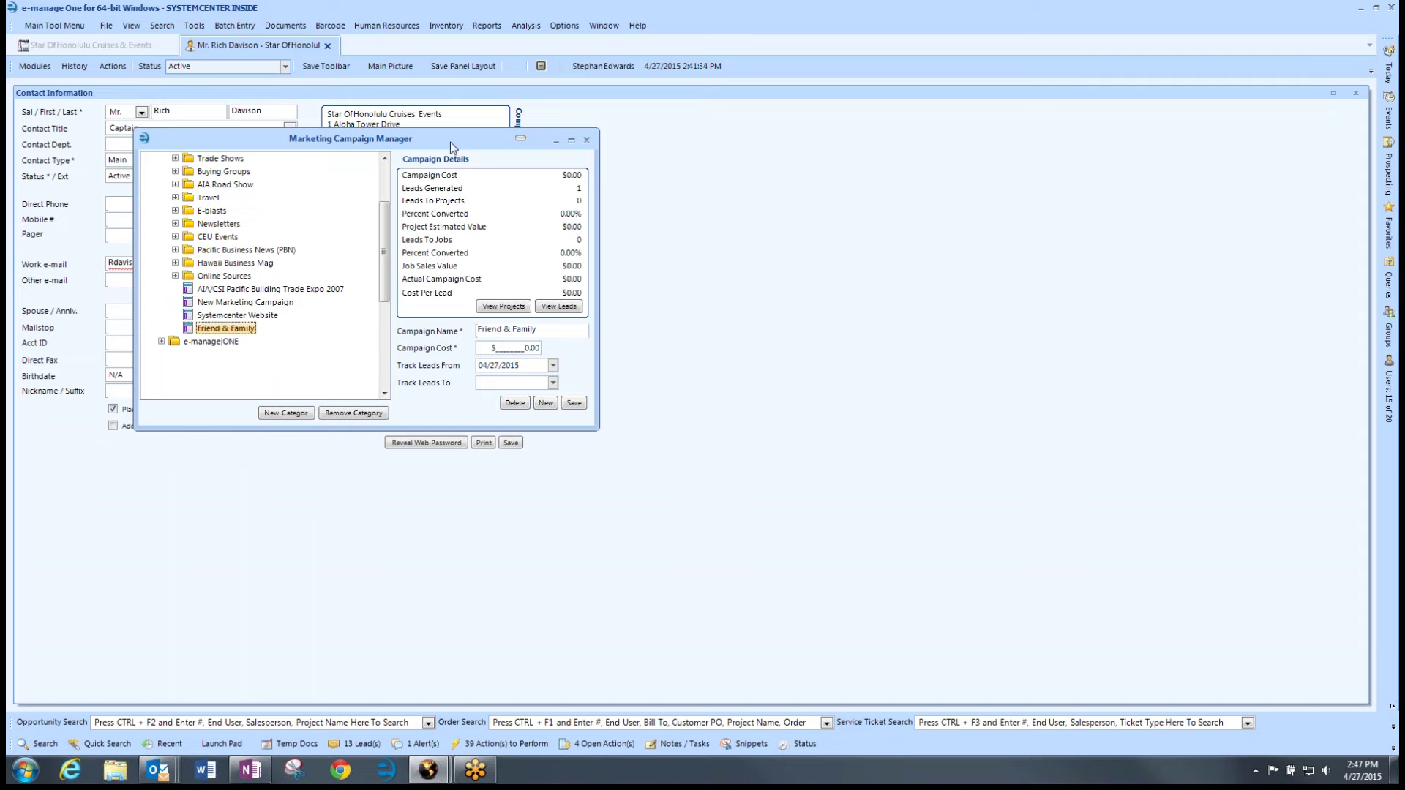
{"action": "left_click", "coordinate": [587, 143]}
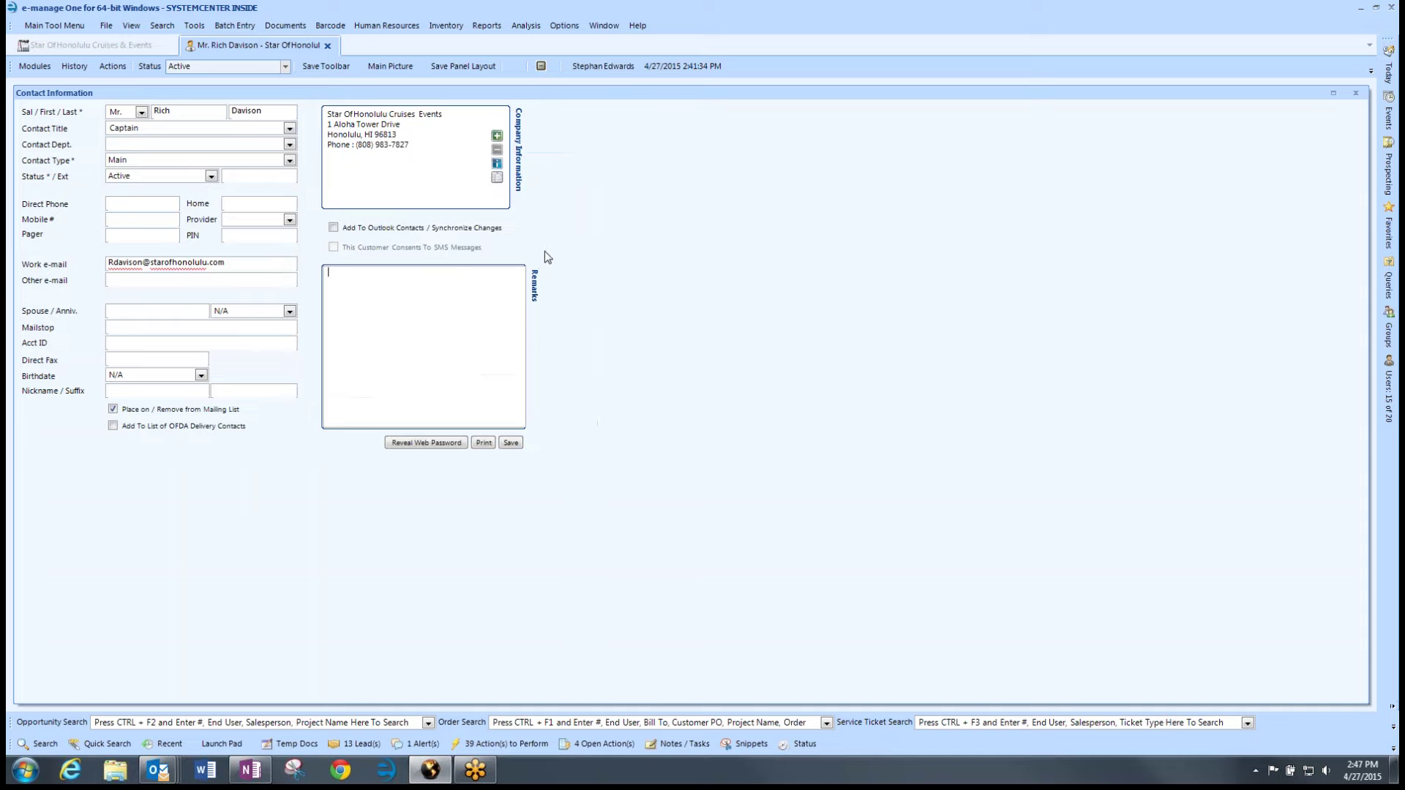